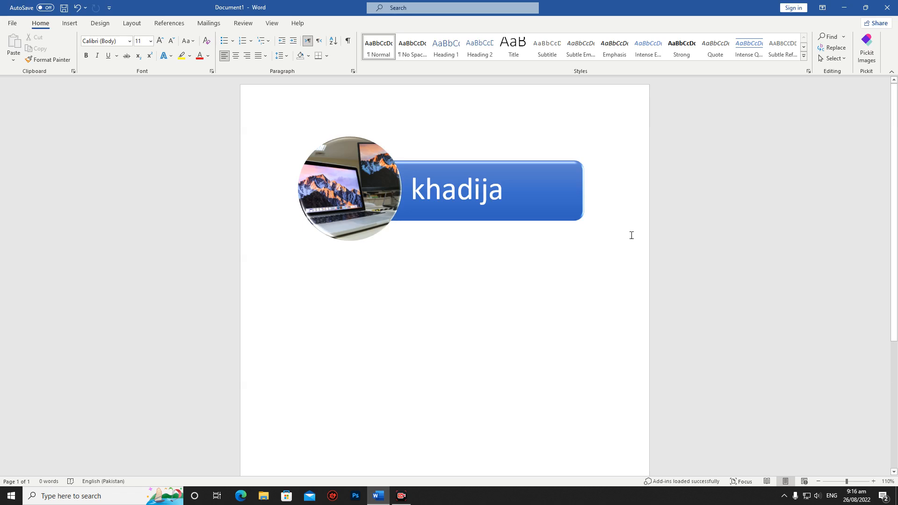
# Shorten the SmartArt graphic to about half its height by raising its lower edge, and place the cursor below it.
pyautogui.click(546, 262)
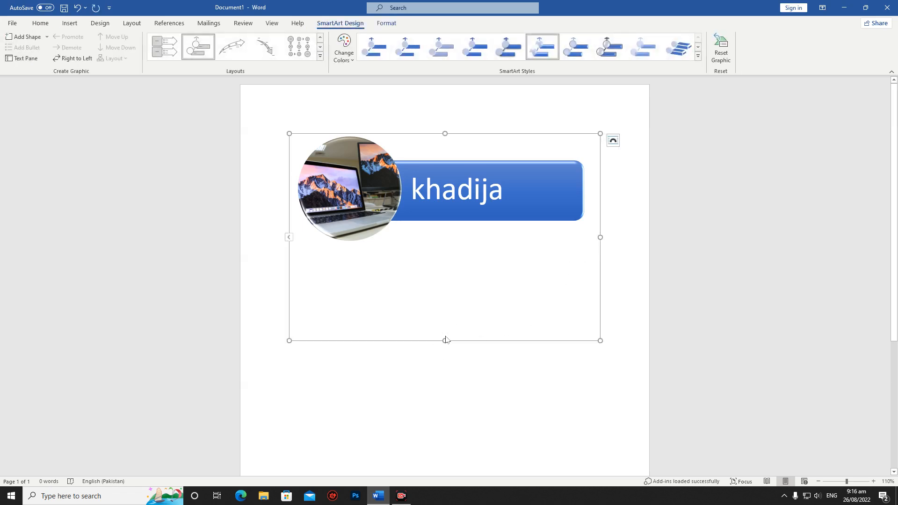
pyautogui.moveTo(442, 344); pyautogui.dragTo(437, 239)
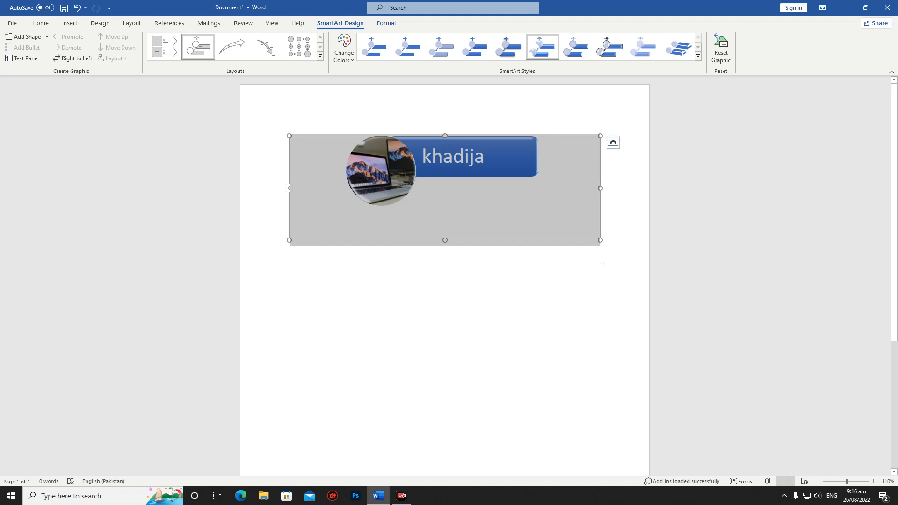
pyautogui.click(600, 237)
pyautogui.hotkey('ctrl', 'z')
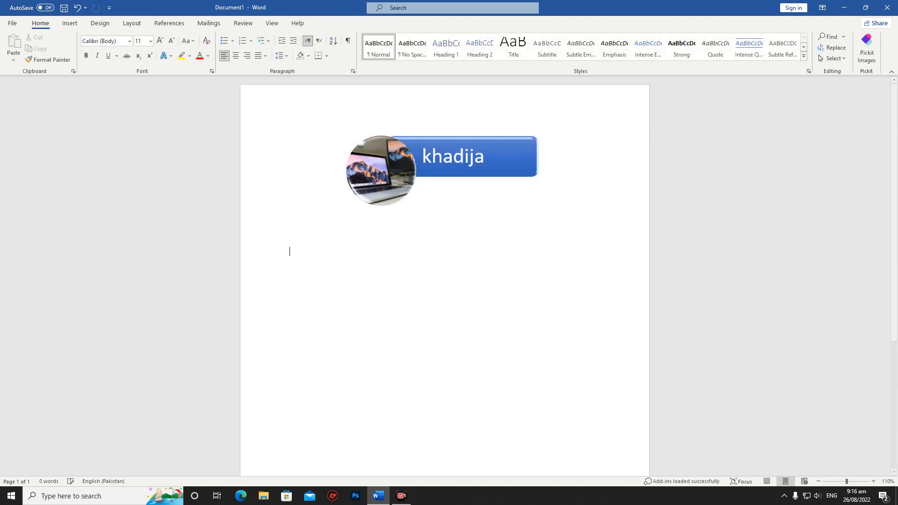
# Enter three lines of filler text made of repeated "rt" letters below the SmartArt graphic, ending with "rtrtrt".
pyautogui.write('rtrtyryrtrtr')
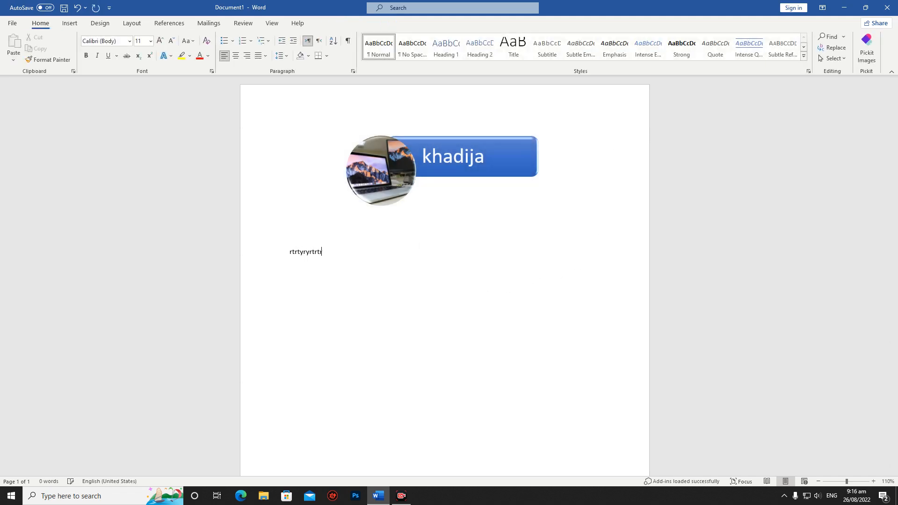
pyautogui.write('tyrtrtrtrtrtrtr')
pyautogui.press('Return')
pyautogui.write('rtrtyrtrtr')
pyautogui.press('Return')
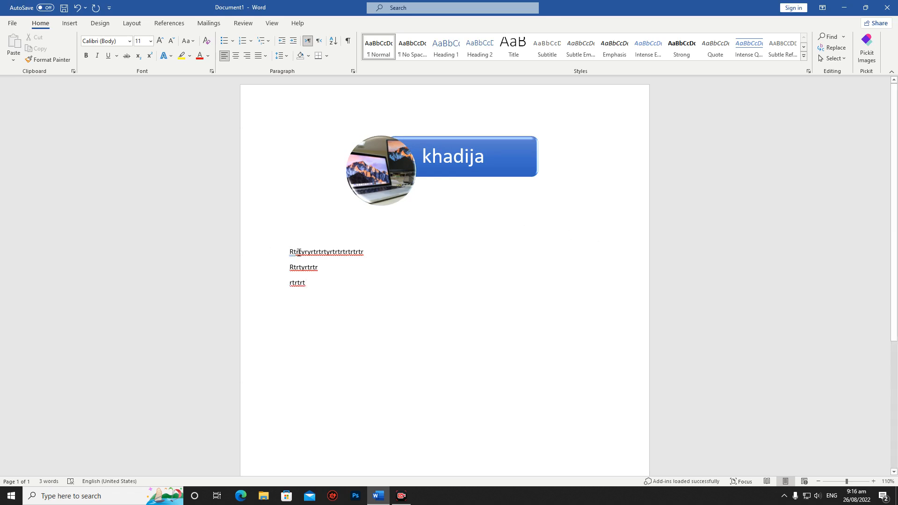
# Add the line "hjhhghh" between the SmartArt graphic and the first line of filler text.
pyautogui.click(560, 190)
pyautogui.click(602, 234)
pyautogui.write('hj')
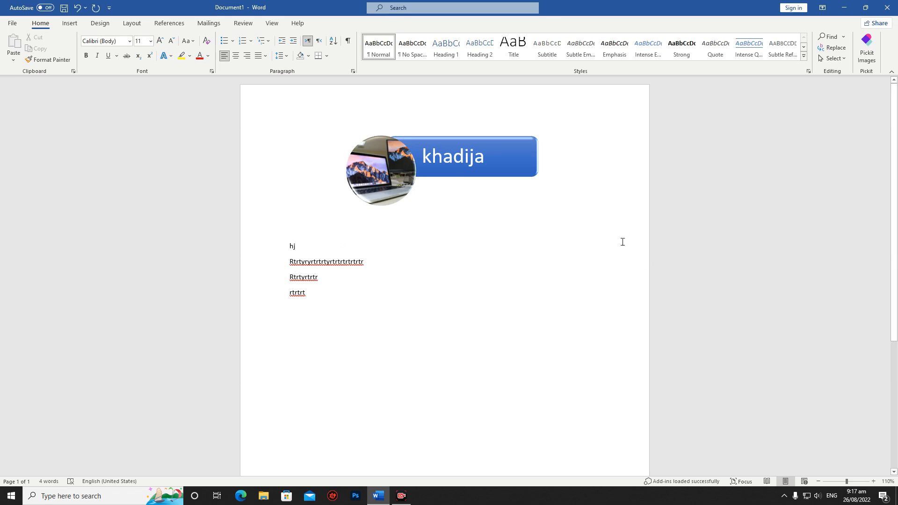
pyautogui.write('hhghh')
pyautogui.press('Return')
# Add three blank lines below the last line of filler text.
pyautogui.doubleClick(292, 328)
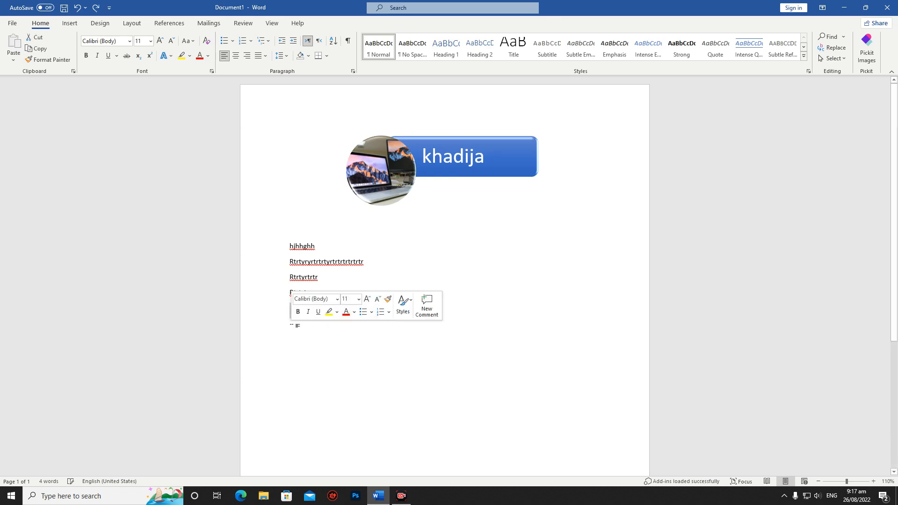
pyautogui.click(299, 306)
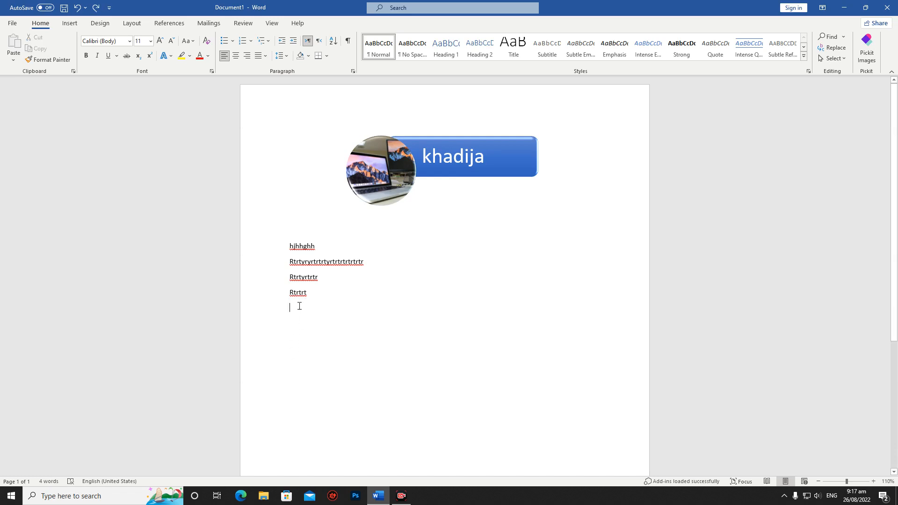
pyautogui.doubleClick(289, 330)
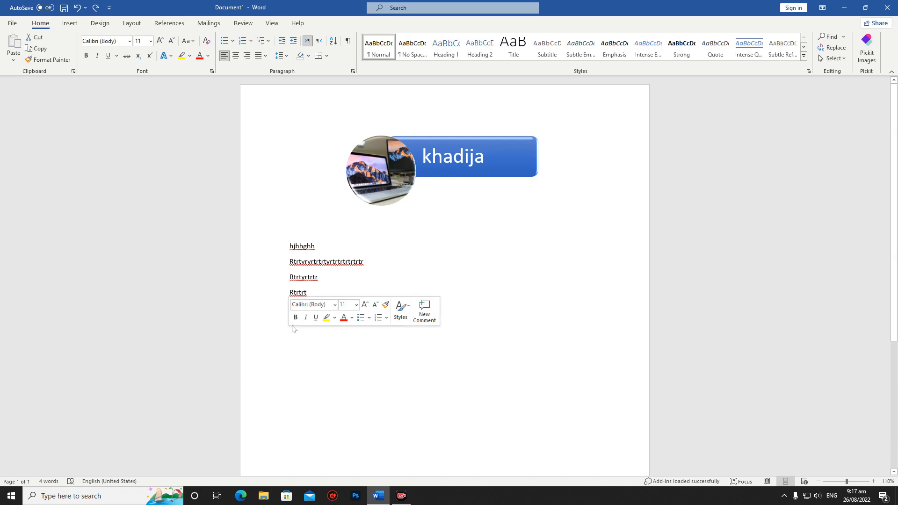
pyautogui.click(296, 345)
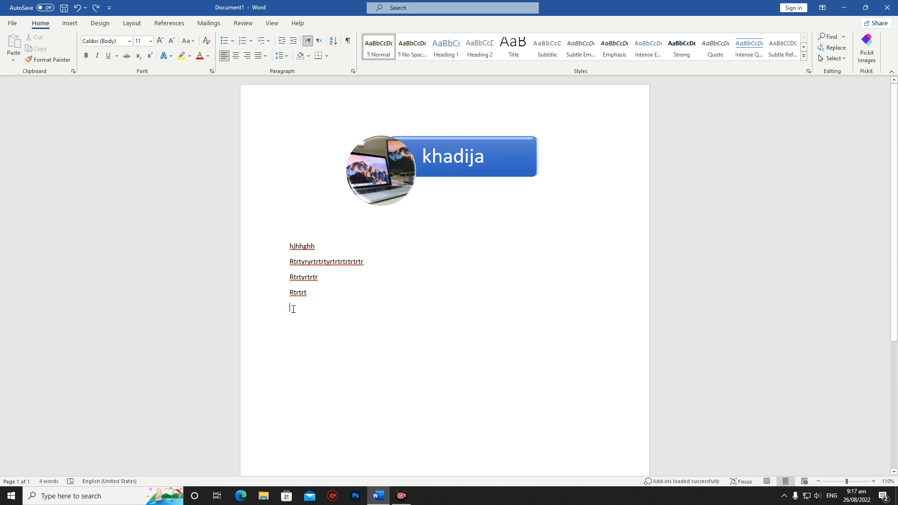
pyautogui.press('BackSpace')
pyautogui.press('Return')
pyautogui.press('Return')
pyautogui.press('Return')
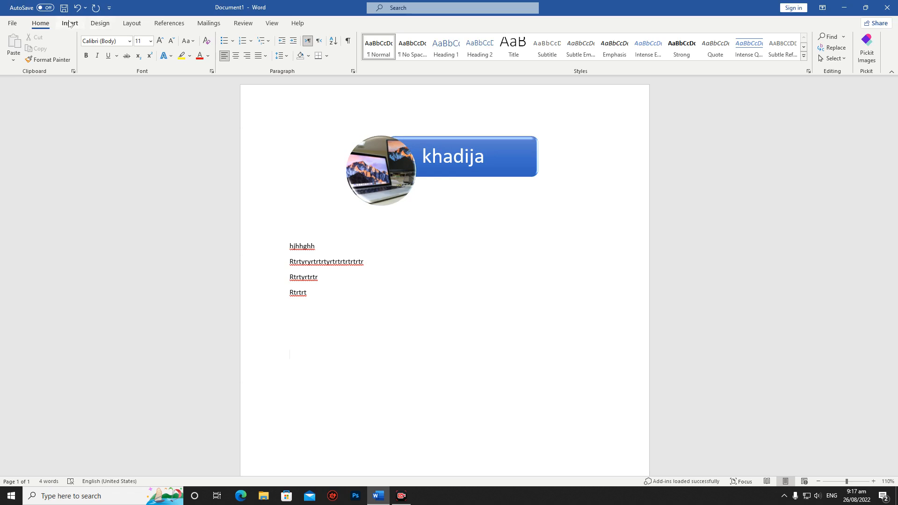
# Open the stock image library for inserting a picture and search it for "laptop".
pyautogui.click(69, 24)
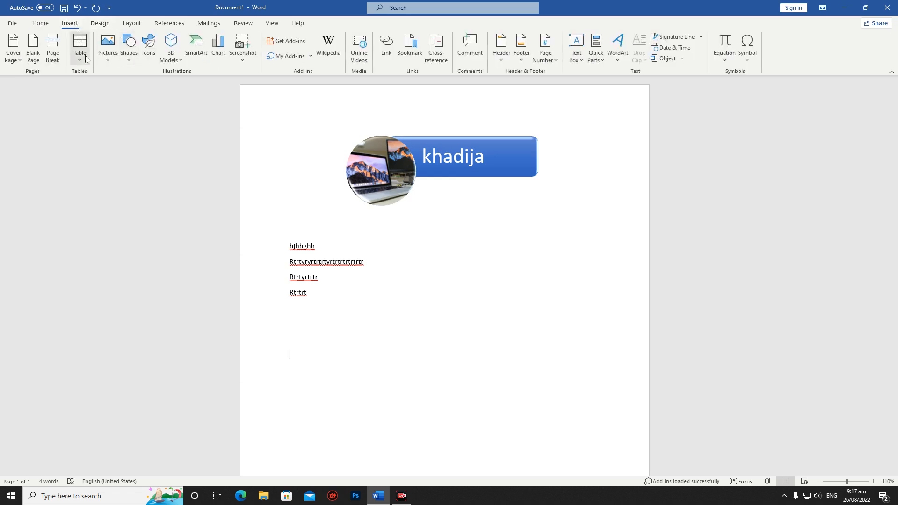
pyautogui.click(102, 63)
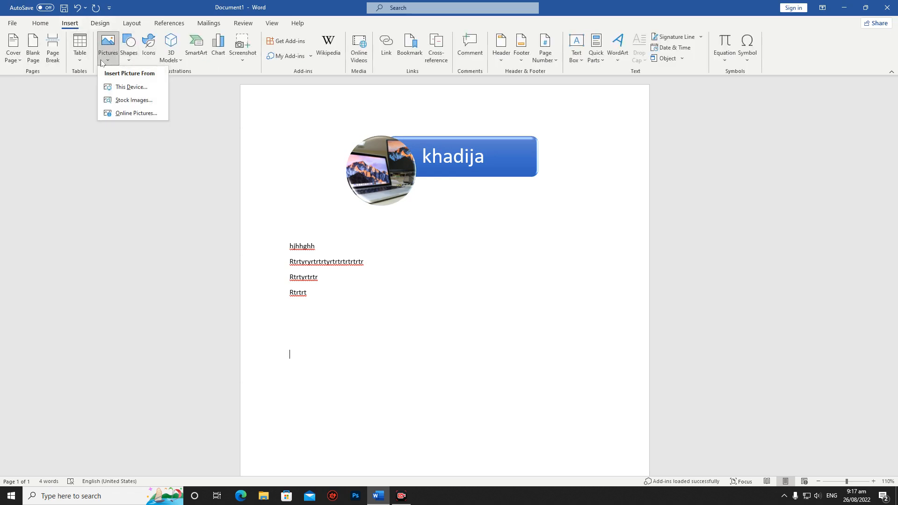
pyautogui.click(132, 102)
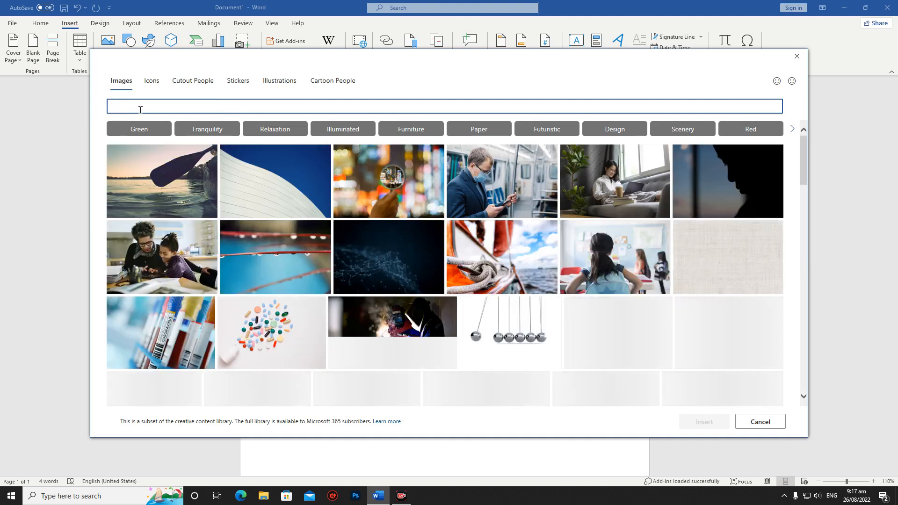
pyautogui.write('lapt')
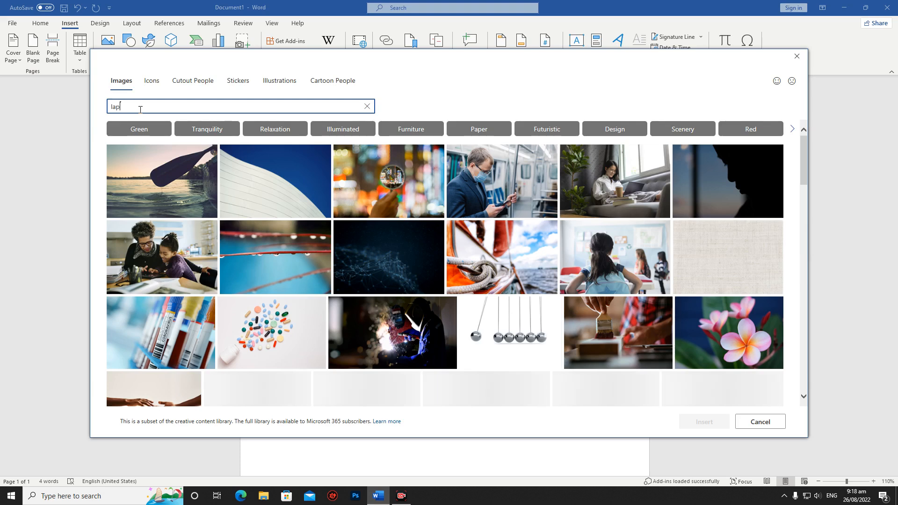
pyautogui.write('op')
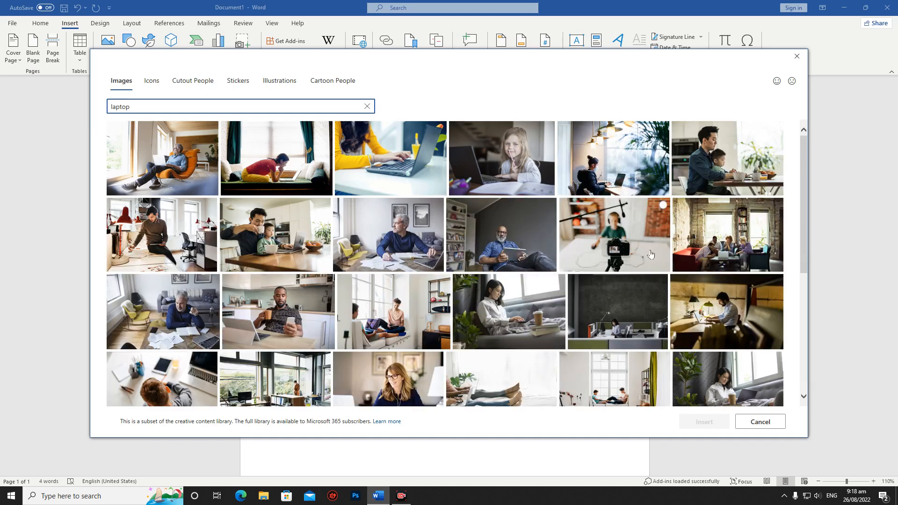
# Browse the stock icons and close the library without inserting anything.
pyautogui.click(156, 89)
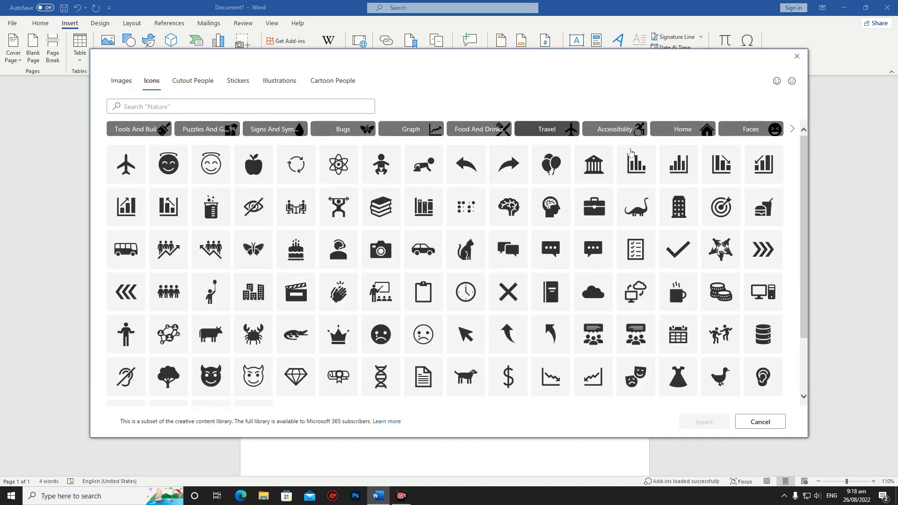
pyautogui.scroll(-1, 452, 248)
pyautogui.scroll(-6, 452, 248)
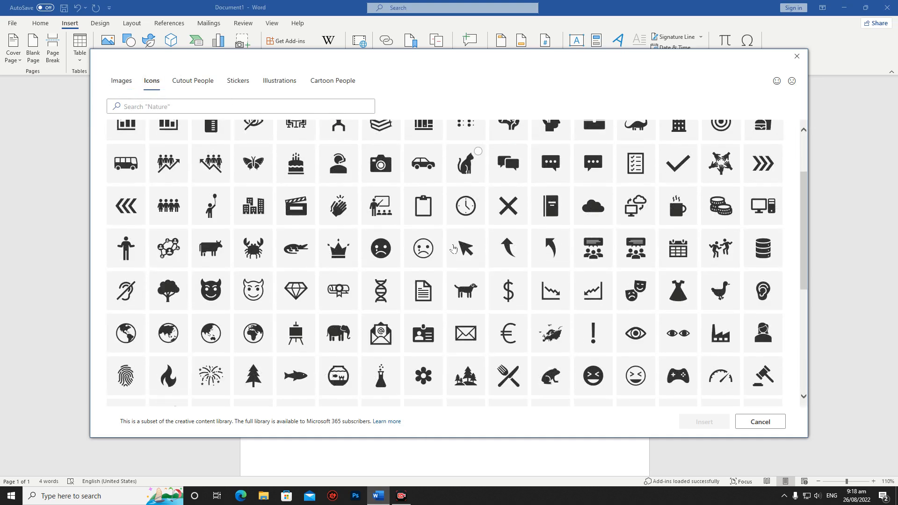
pyautogui.click(797, 56)
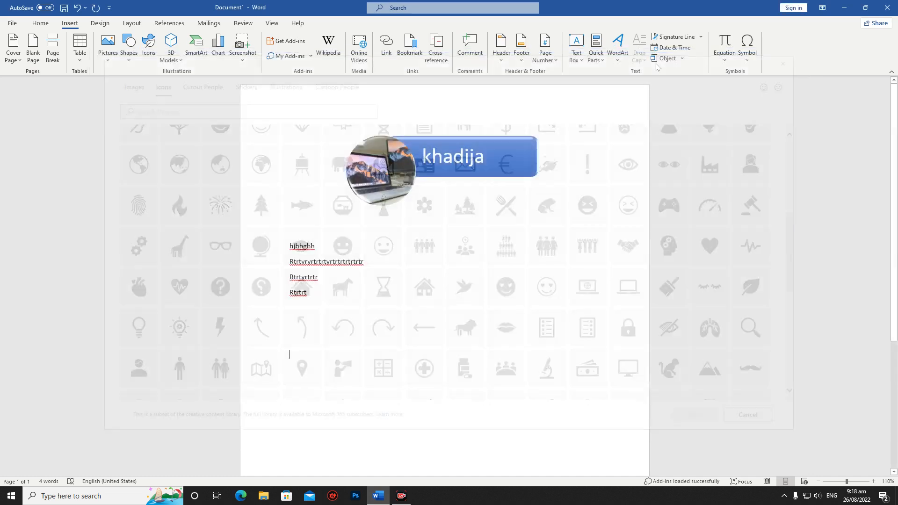
# Search the online pictures on Bing for "laptop".
pyautogui.click(115, 54)
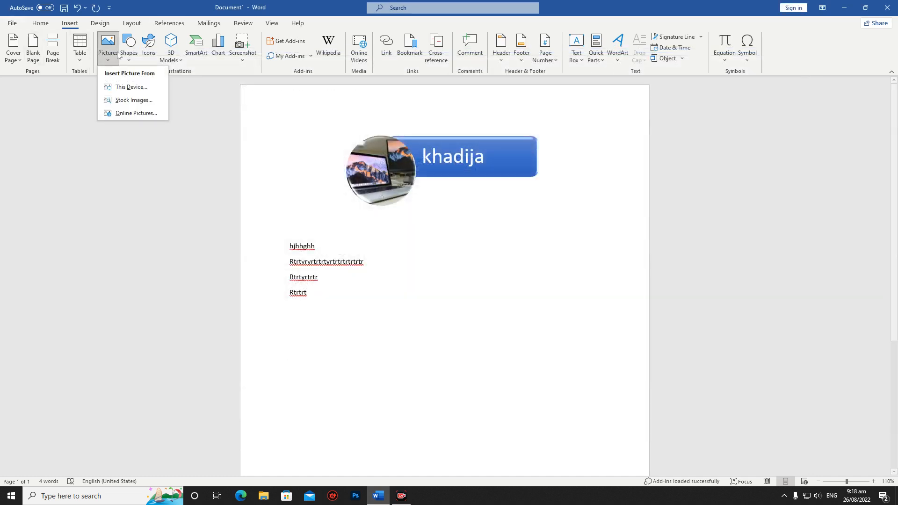
pyautogui.click(130, 113)
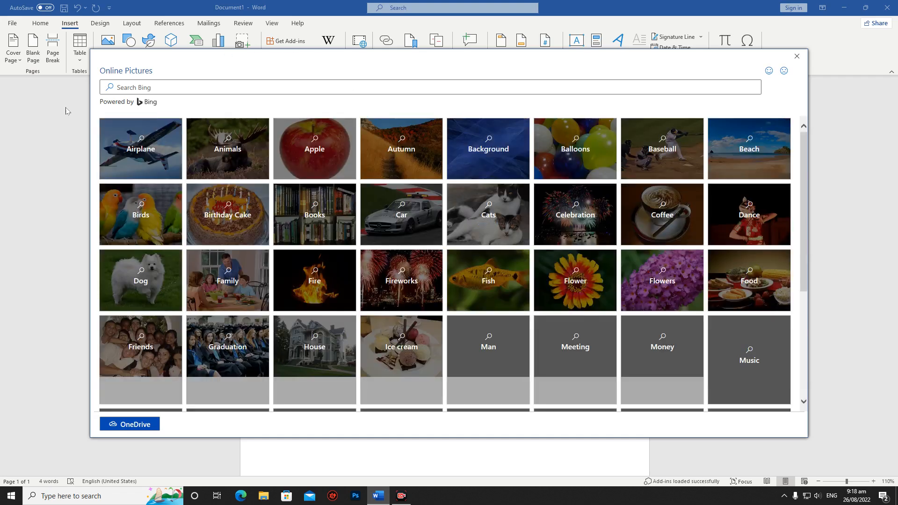
pyautogui.click(131, 88)
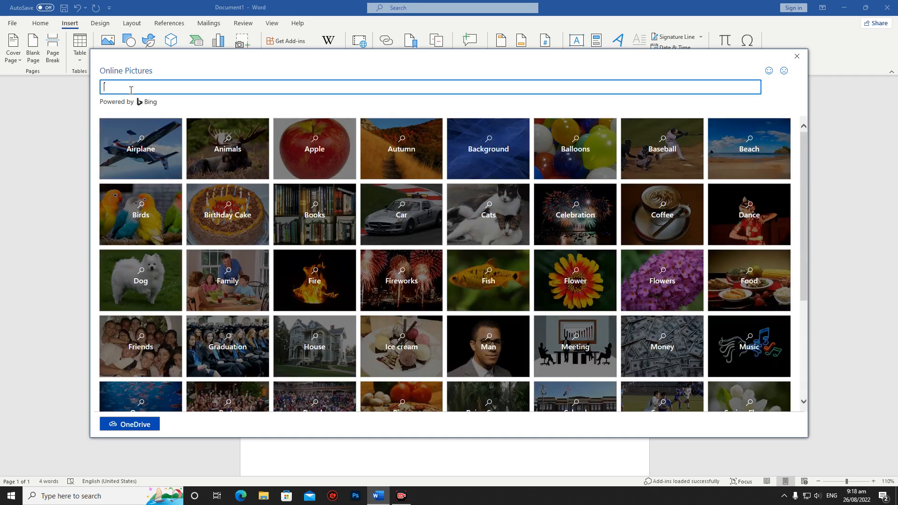
pyautogui.write('laptop')
pyautogui.press('Return')
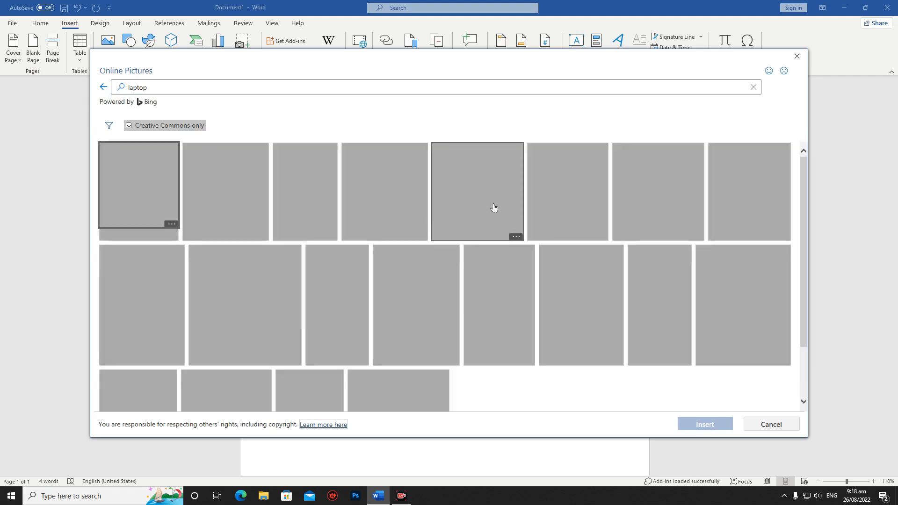
# Try to insert the online picture of the silver ASUS laptop, leaving the black laptop below it unselected.
pyautogui.scroll(-2, 493, 207)
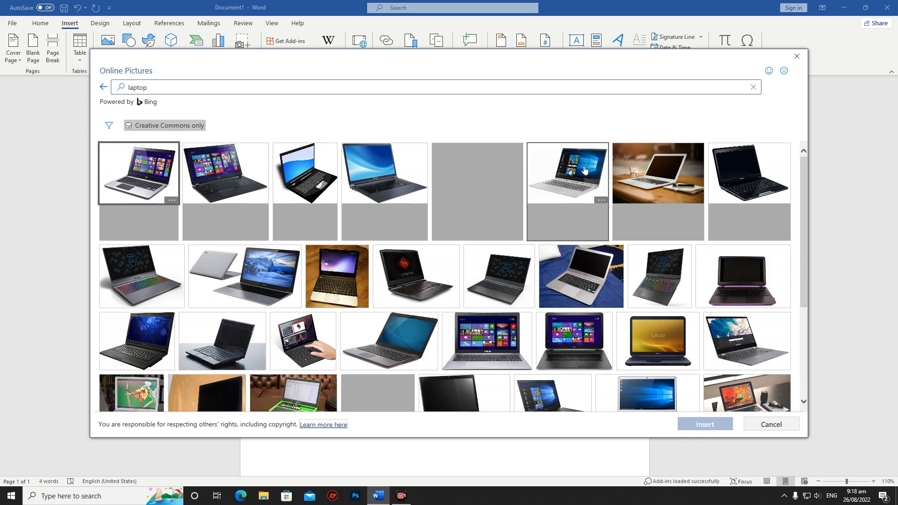
pyautogui.click(473, 344)
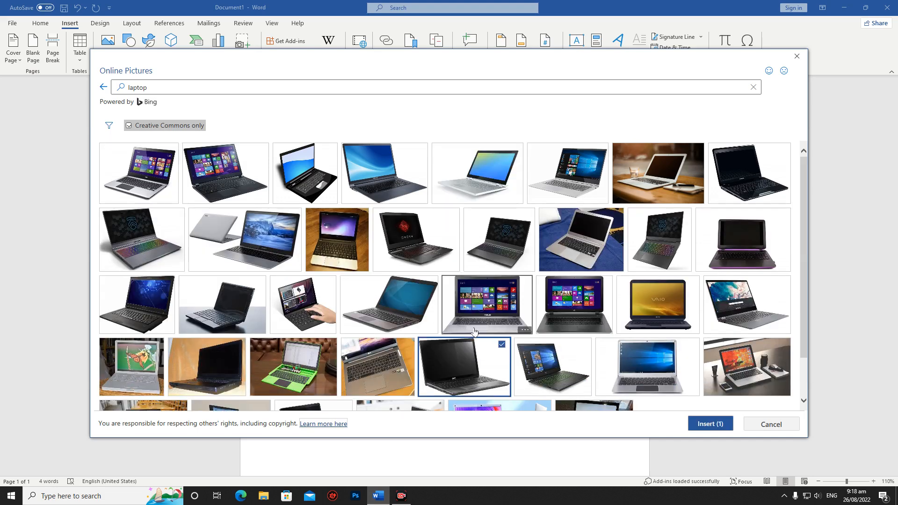
pyautogui.click(474, 331)
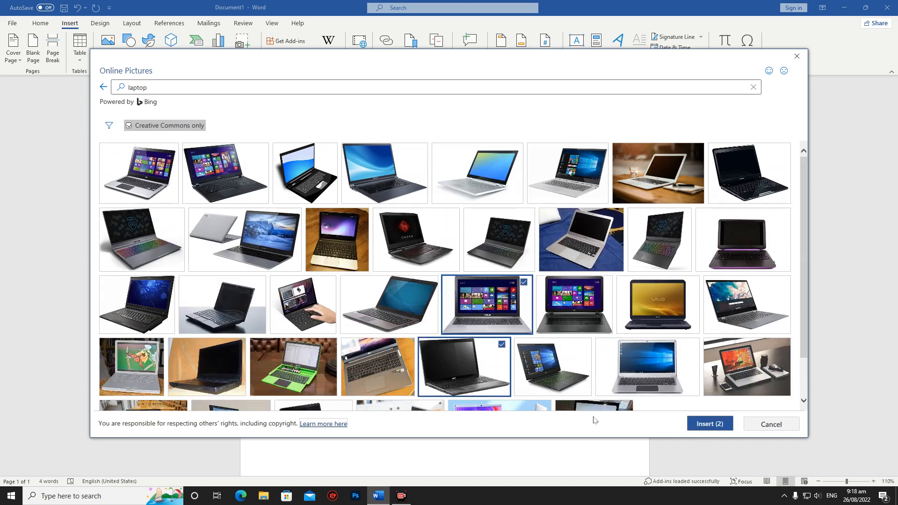
pyautogui.click(501, 345)
pyautogui.click(701, 425)
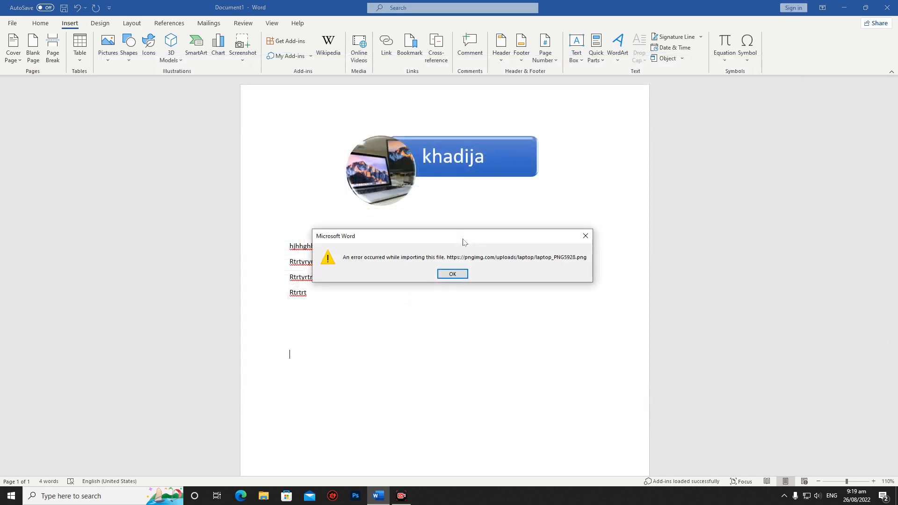
pyautogui.click(452, 273)
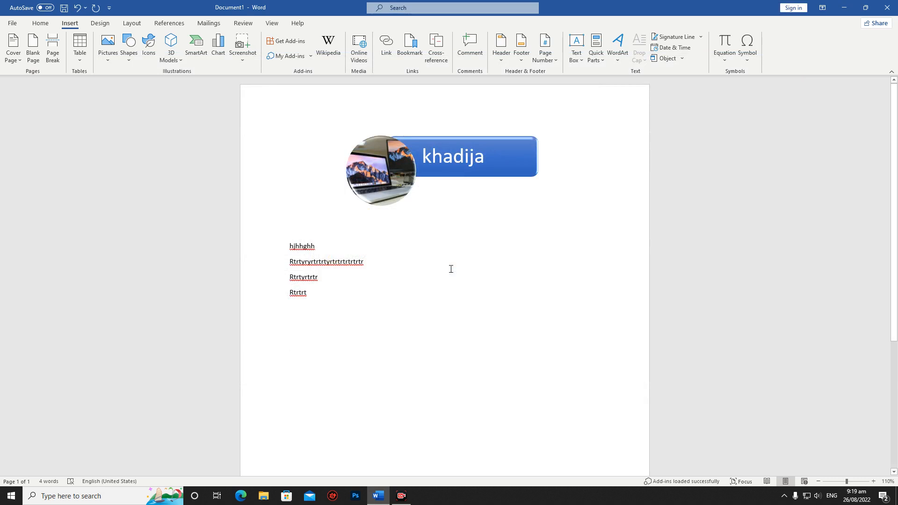
# Draw a rectangle about 4 cm high and 16.25 cm wide just below the last line of filler text.
pyautogui.click(110, 57)
pyautogui.click(112, 58)
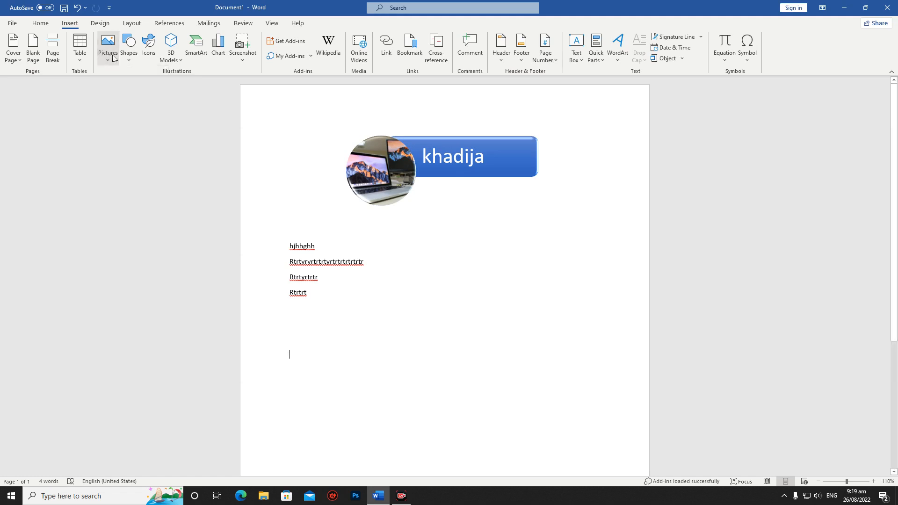
pyautogui.click(128, 60)
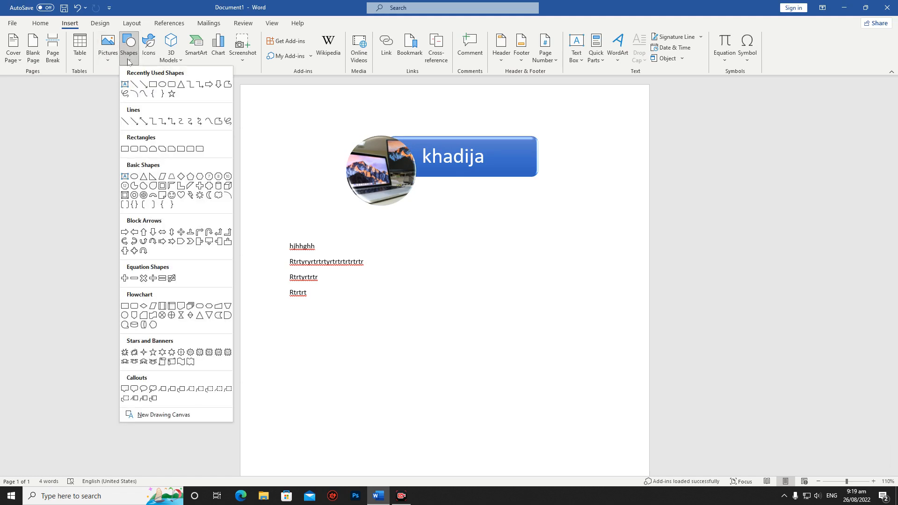
pyautogui.click(153, 84)
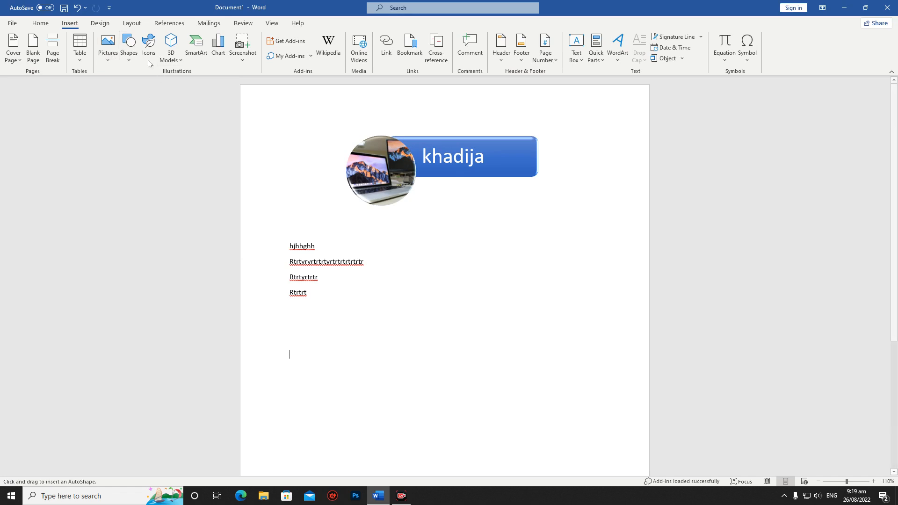
pyautogui.click(128, 57)
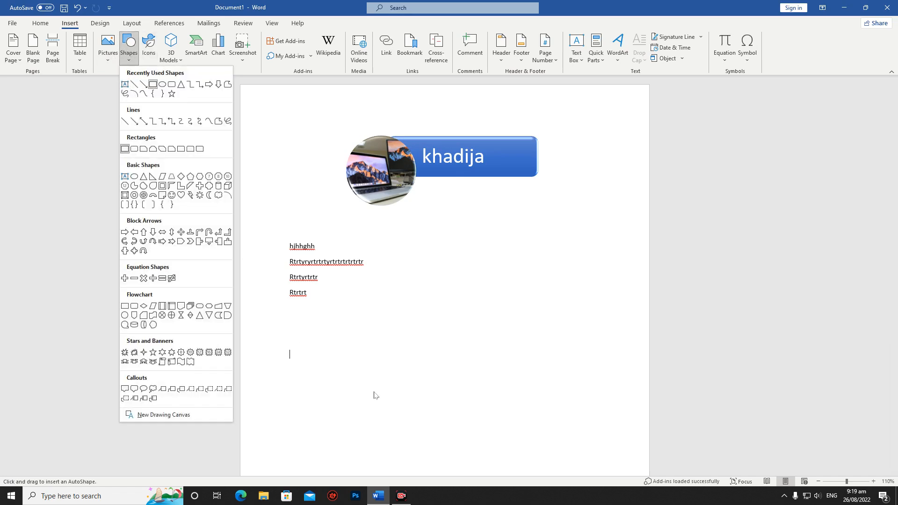
pyautogui.click(130, 47)
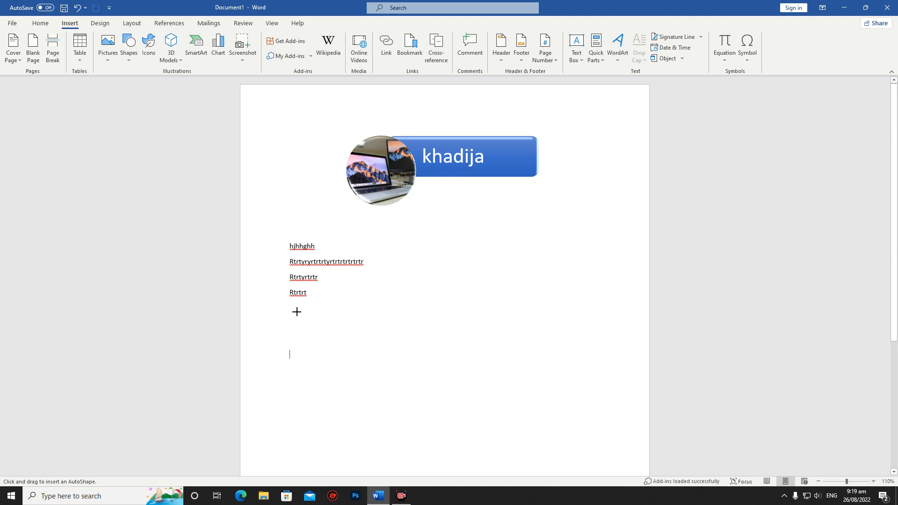
pyautogui.moveTo(288, 307); pyautogui.dragTo(604, 385)
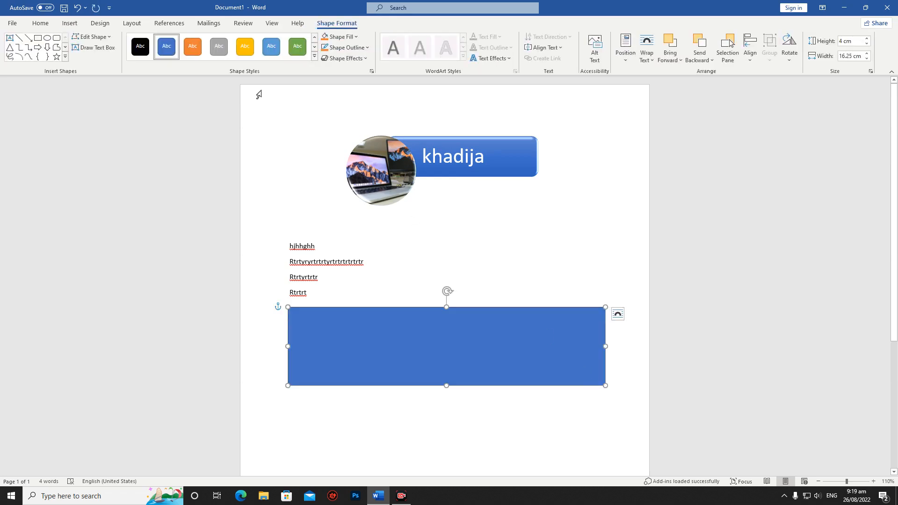
# Try the orange, gold and light blue preset shape styles on the rectangle and settle on the green one.
pyautogui.click(192, 46)
pyautogui.click(245, 46)
pyautogui.click(271, 46)
pyautogui.click(302, 51)
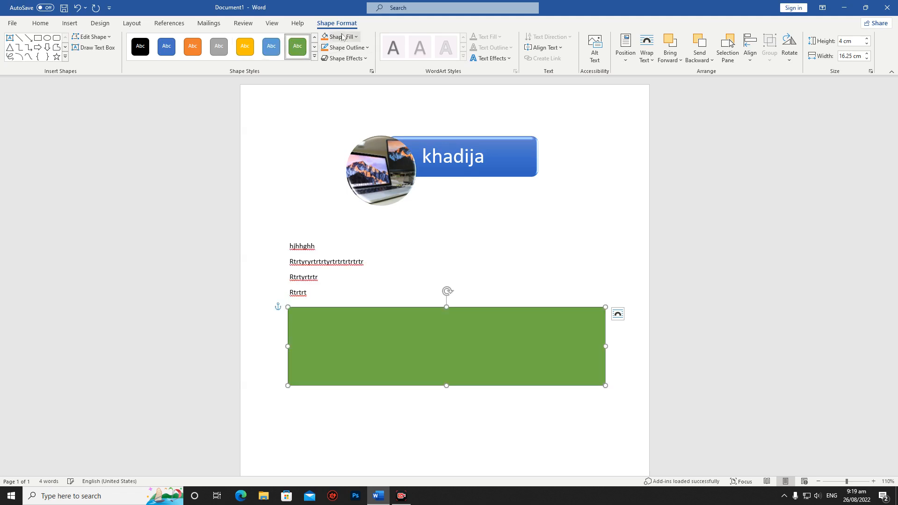
# Try a standard blue fill on the rectangle, then replace it with the semi-transparent green preset style.
pyautogui.click(338, 37)
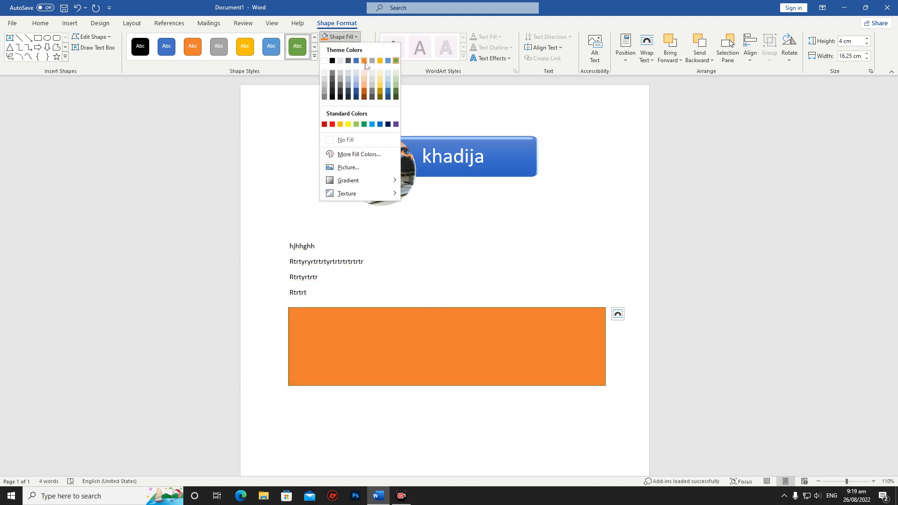
pyautogui.click(379, 125)
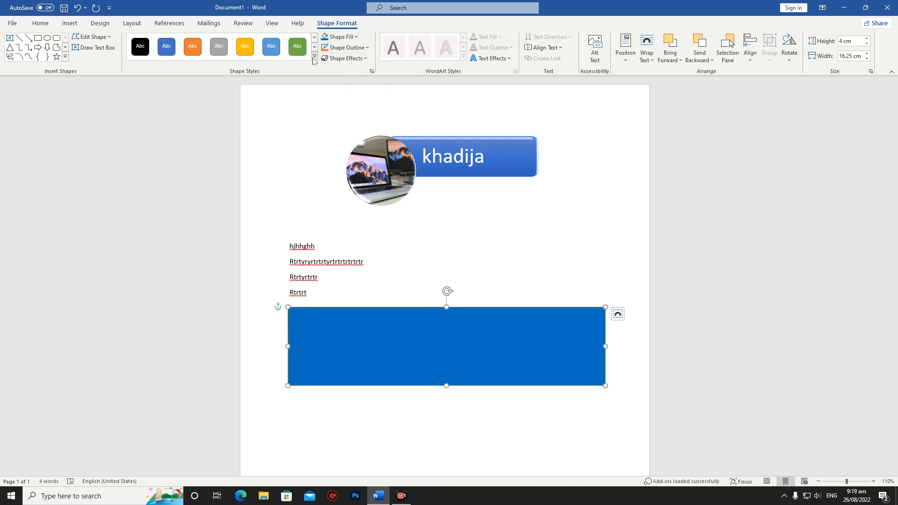
pyautogui.click(314, 56)
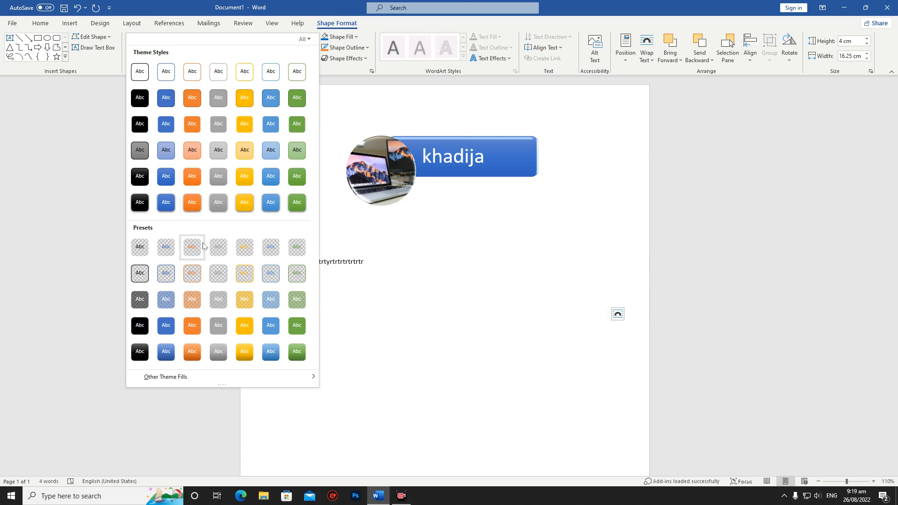
pyautogui.click(299, 308)
# Give the semi-transparent green rectangle an orange outline with a 6 pt weight.
pyautogui.click(346, 47)
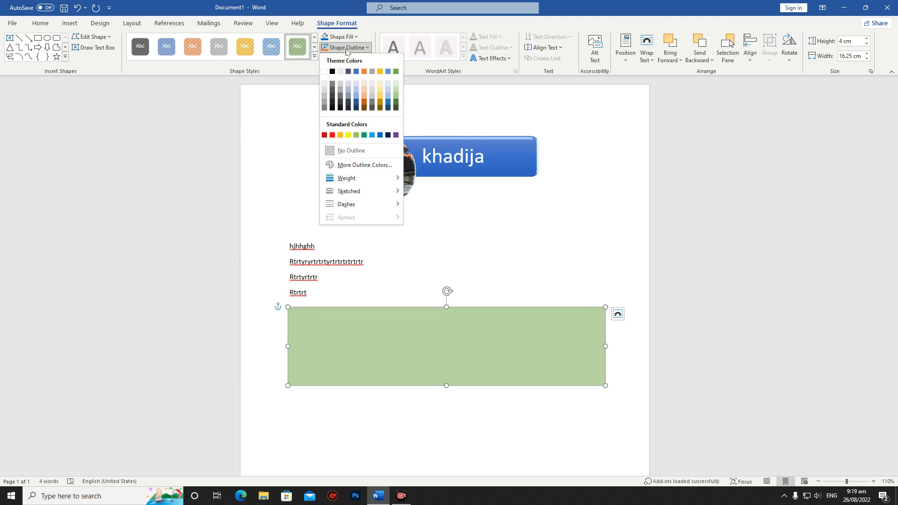
pyautogui.click(363, 71)
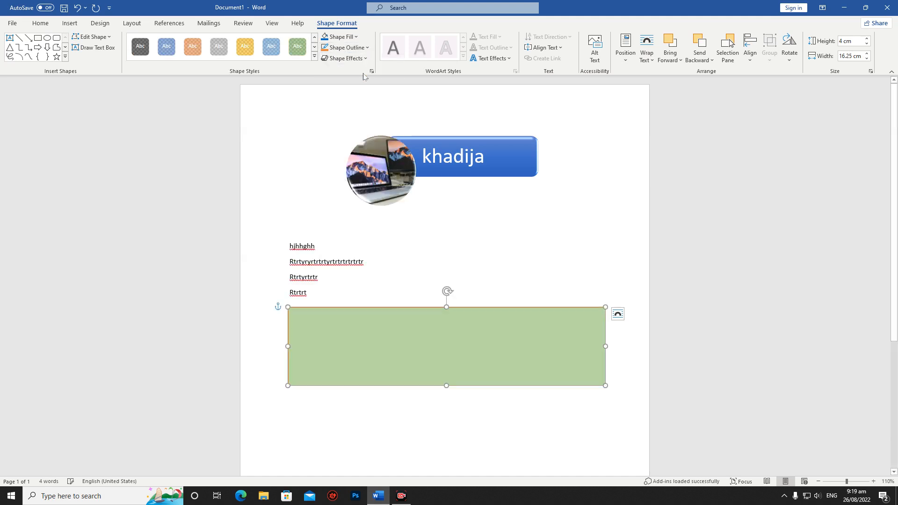
pyautogui.click(347, 48)
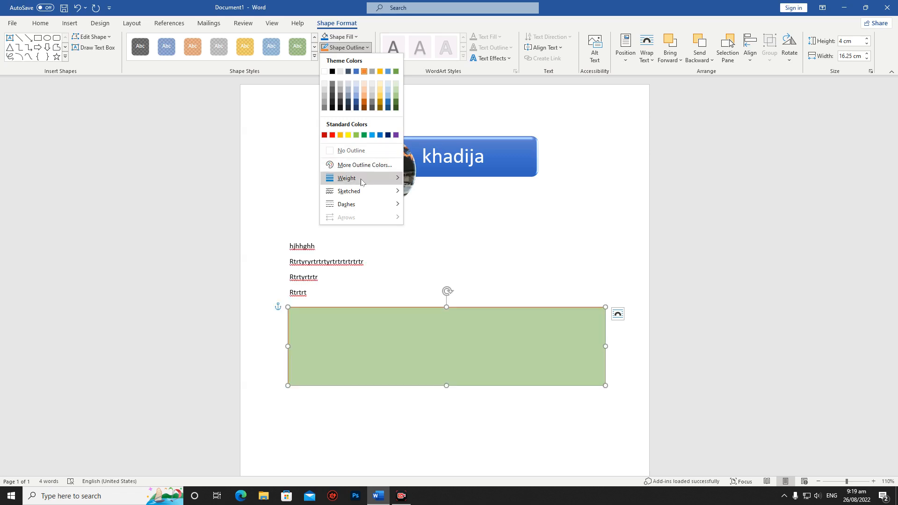
pyautogui.moveTo(364, 178)
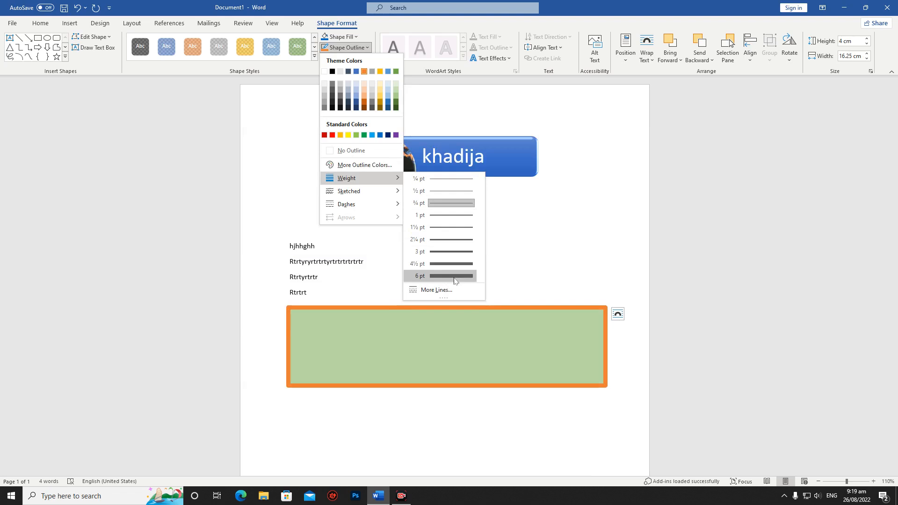
pyautogui.click(452, 275)
# Apply the third Parallel 3-D rotation of the second row to the orange-outlined rectangle.
pyautogui.click(345, 58)
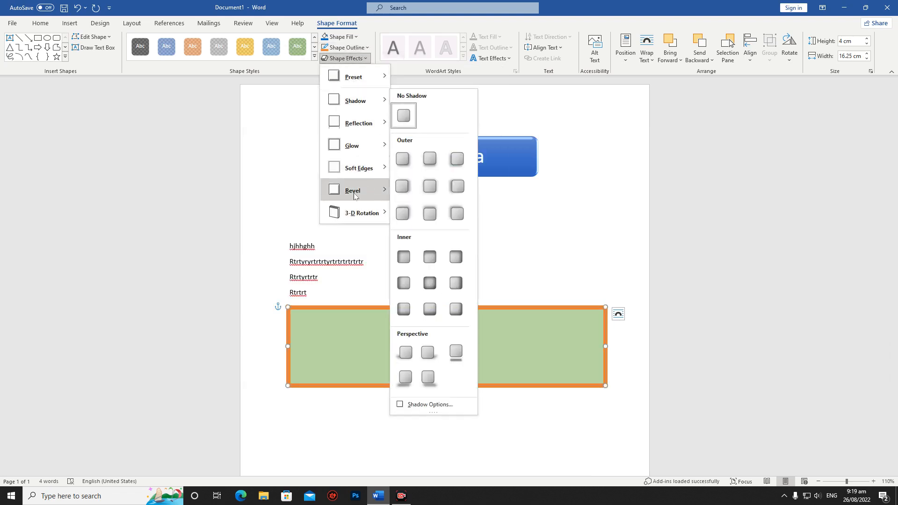
pyautogui.moveTo(362, 213)
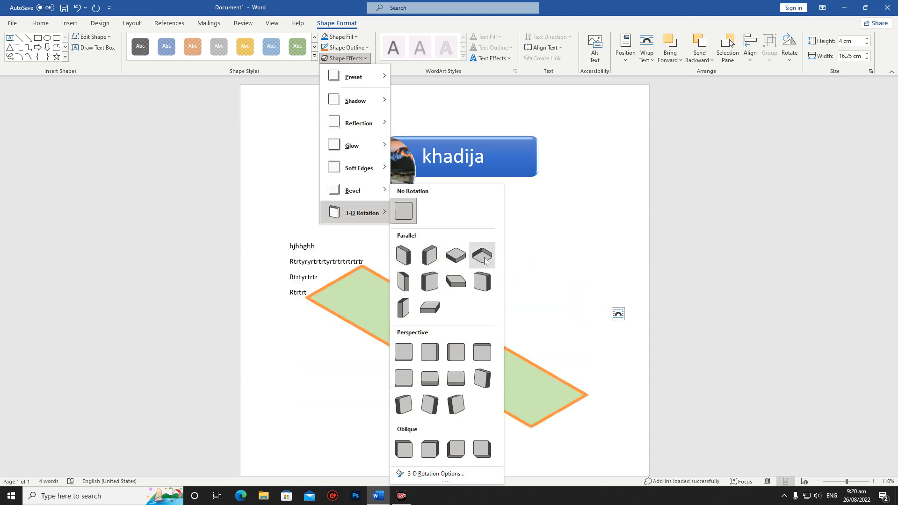
pyautogui.click(456, 281)
# Move the rotated green shape up so that it overlaps the lines of filler text.
pyautogui.moveTo(431, 346); pyautogui.dragTo(423, 308)
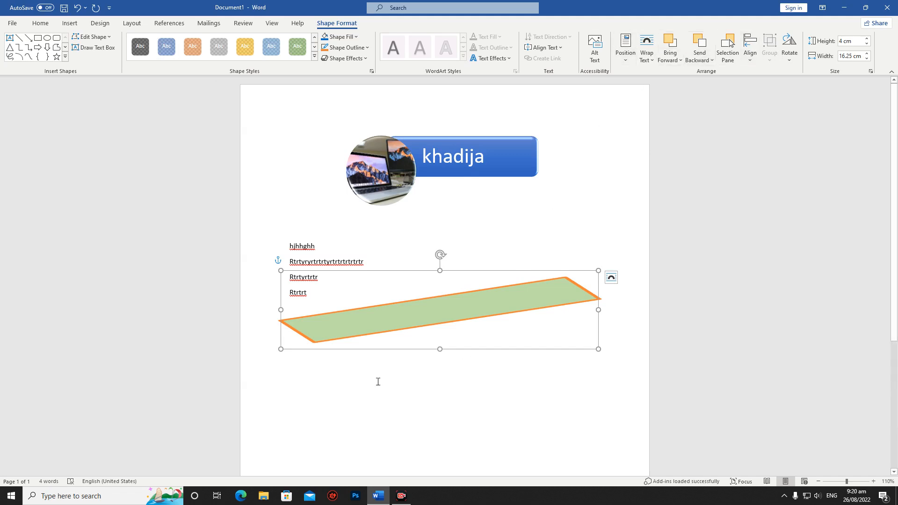
pyautogui.click(294, 275)
pyautogui.moveTo(452, 311); pyautogui.dragTo(437, 255)
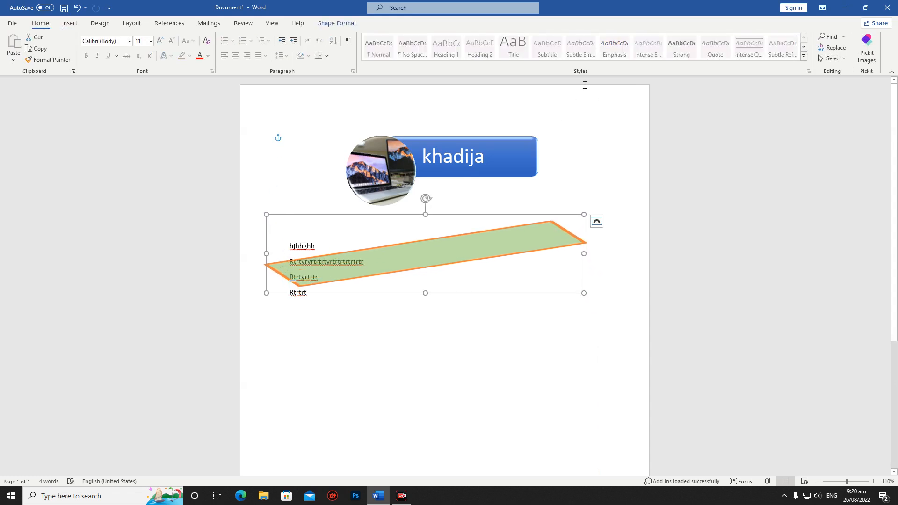
pyautogui.click(511, 390)
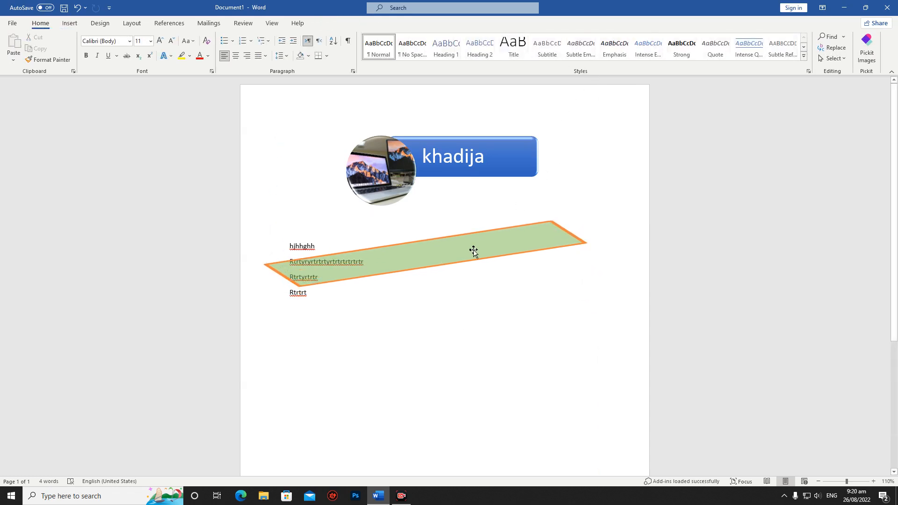
pyautogui.click(474, 251)
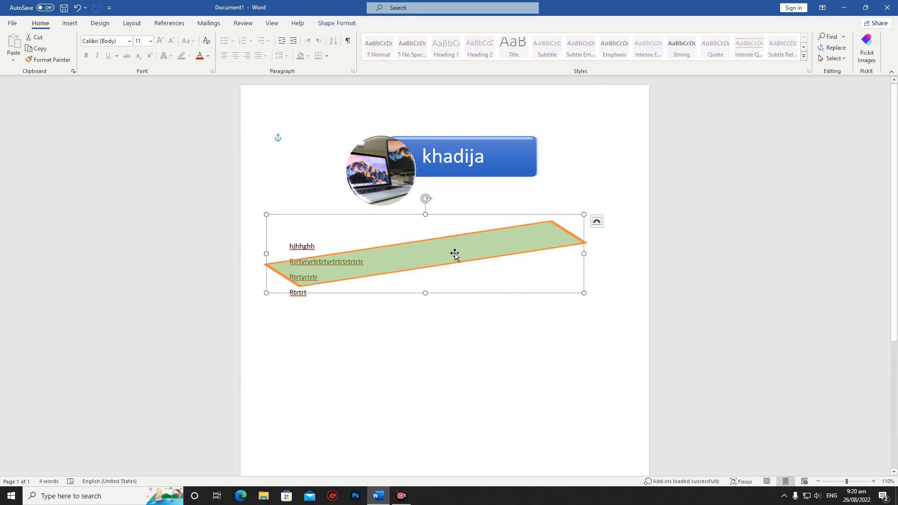
pyautogui.click(334, 24)
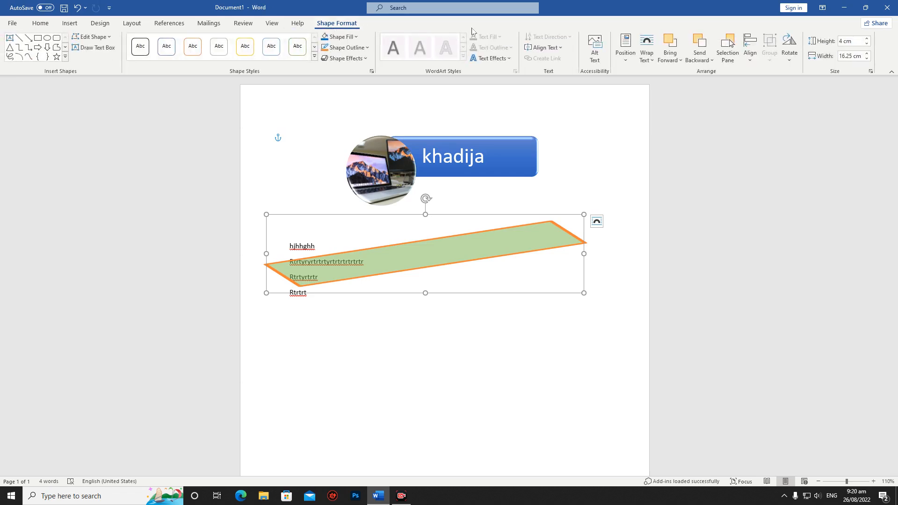
pyautogui.click(674, 61)
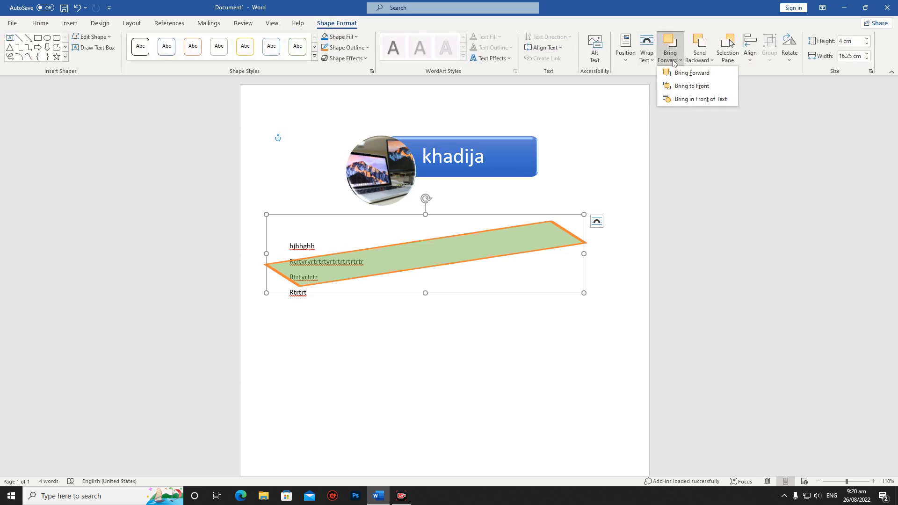
pyautogui.click(696, 60)
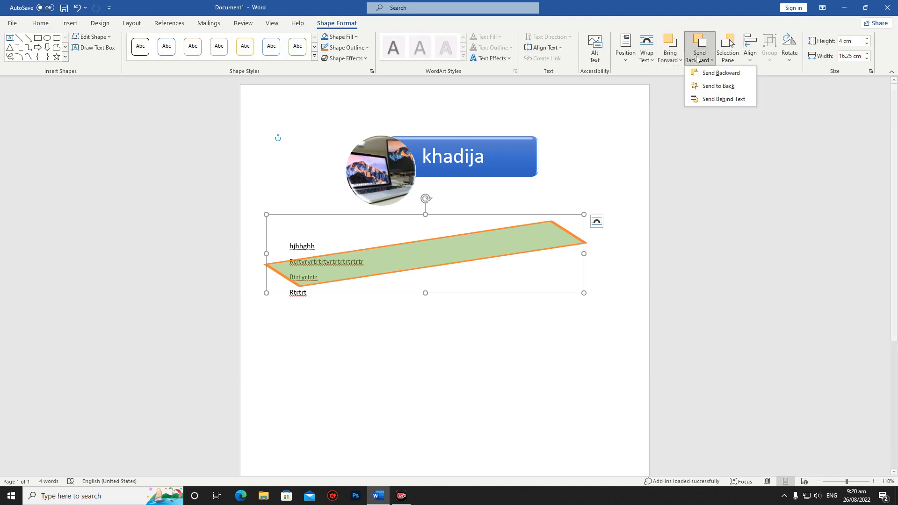
pyautogui.click(354, 275)
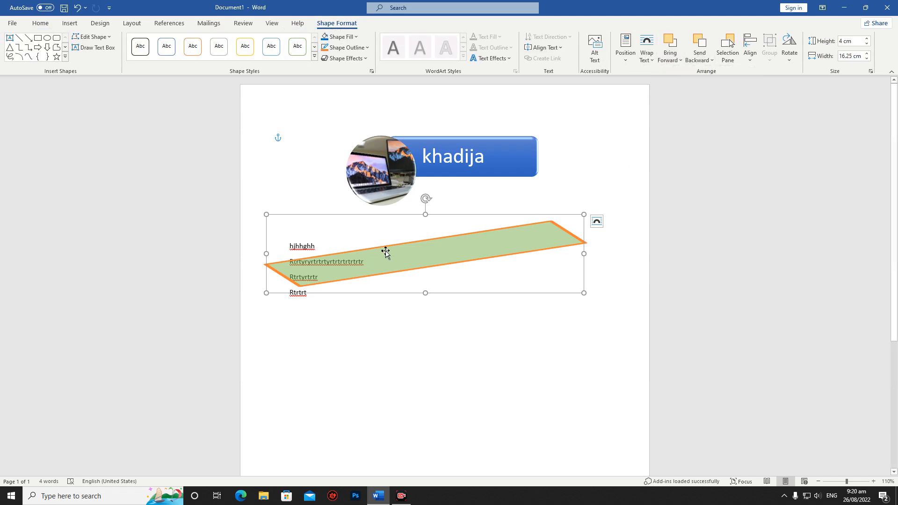
# Apply the solid green theme style from the second row to the shape and move it slightly down over the filler text.
pyautogui.click(314, 56)
pyautogui.click(300, 95)
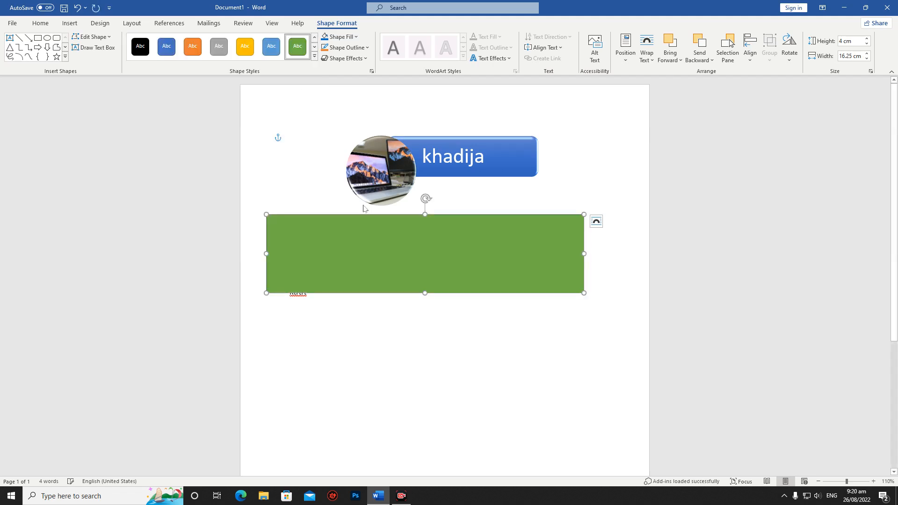
pyautogui.moveTo(408, 259); pyautogui.dragTo(411, 273)
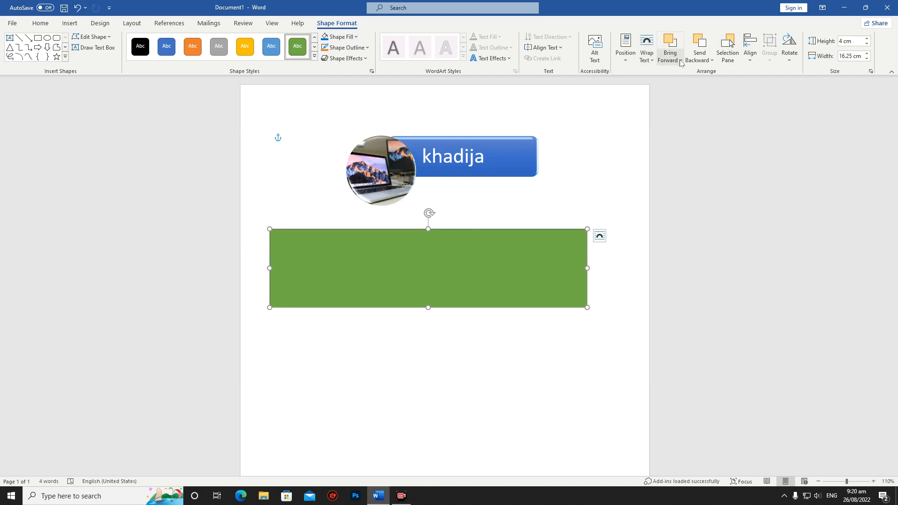
# Try to send the green rectangle backward one level and to the back.
pyautogui.click(699, 60)
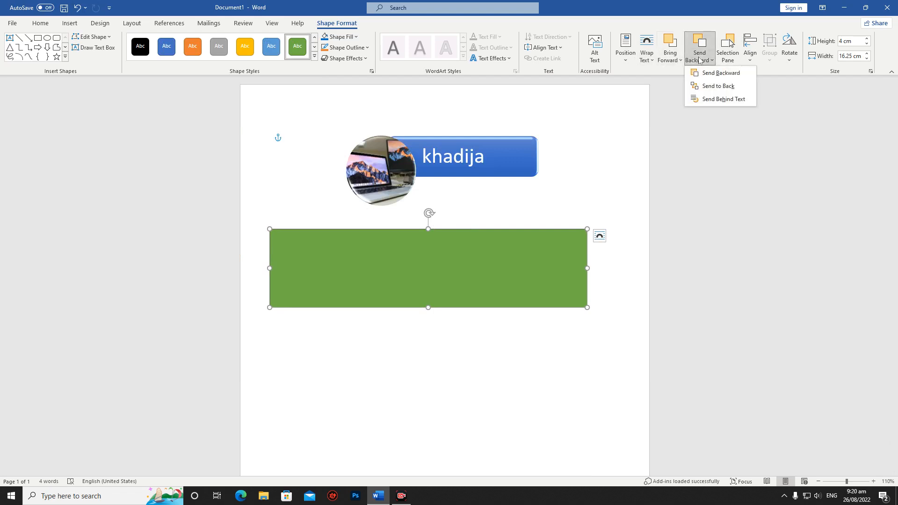
pyautogui.click(706, 73)
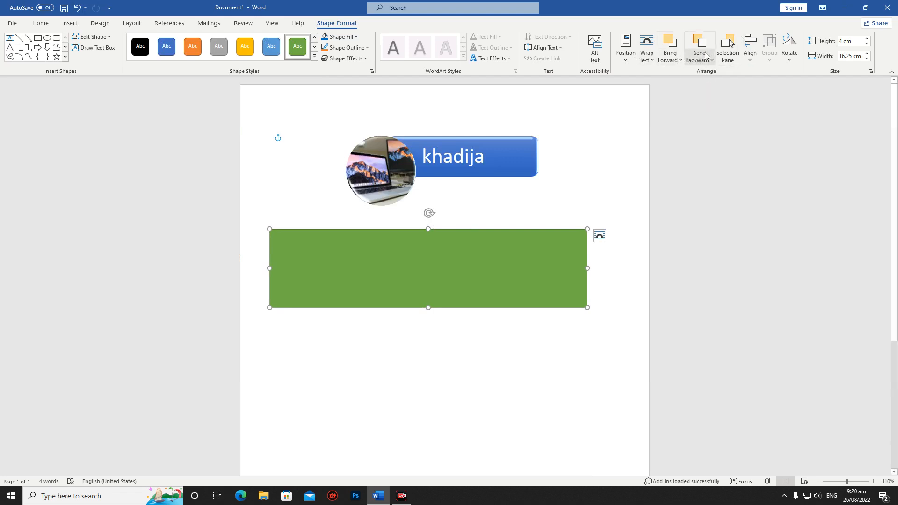
pyautogui.click(706, 56)
pyautogui.click(728, 84)
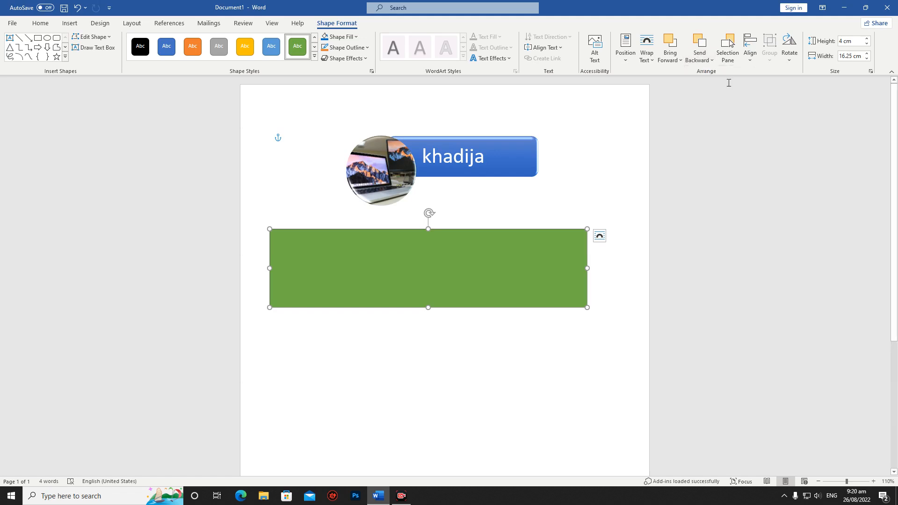
# Move the green rectangle to the right to uncover the start of the filler text, and select the whole document.
pyautogui.click(436, 353)
pyautogui.moveTo(361, 260); pyautogui.dragTo(418, 252)
pyautogui.click(308, 258)
pyautogui.hotkey('ctrl', 'a')
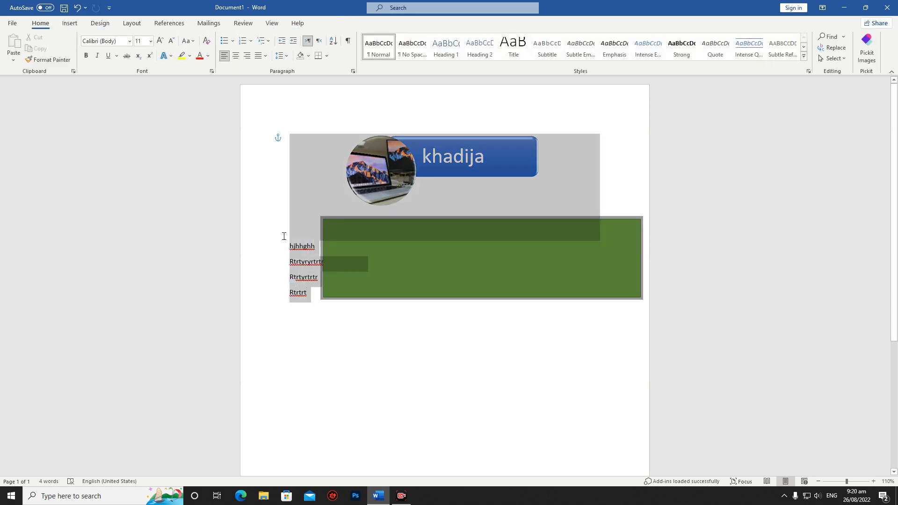
# Move the green rectangle back over the filler text, with its left edge at the start of the lines.
pyautogui.click(335, 344)
pyautogui.moveTo(383, 272); pyautogui.dragTo(335, 271)
pyautogui.click(385, 317)
# Preview Behind Text wrapping on the green rectangle.
pyautogui.click(407, 268)
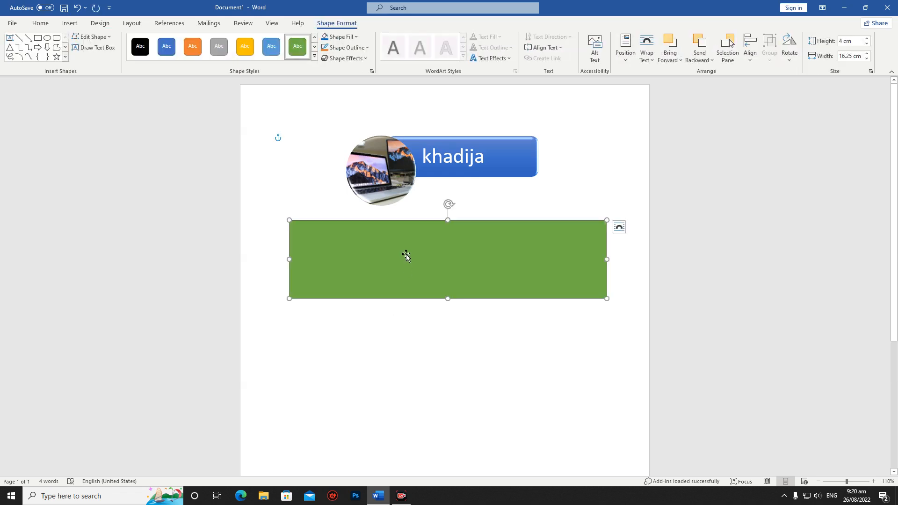
pyautogui.click(648, 58)
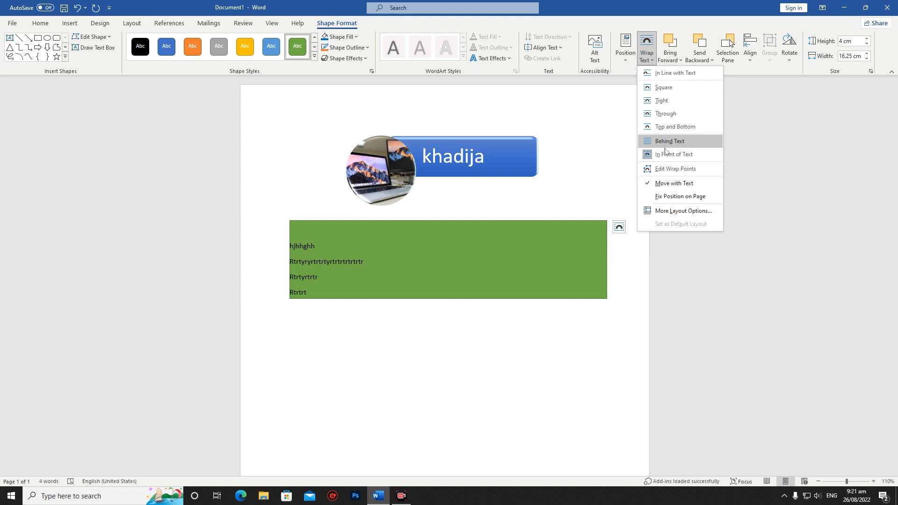
pyautogui.click(560, 337)
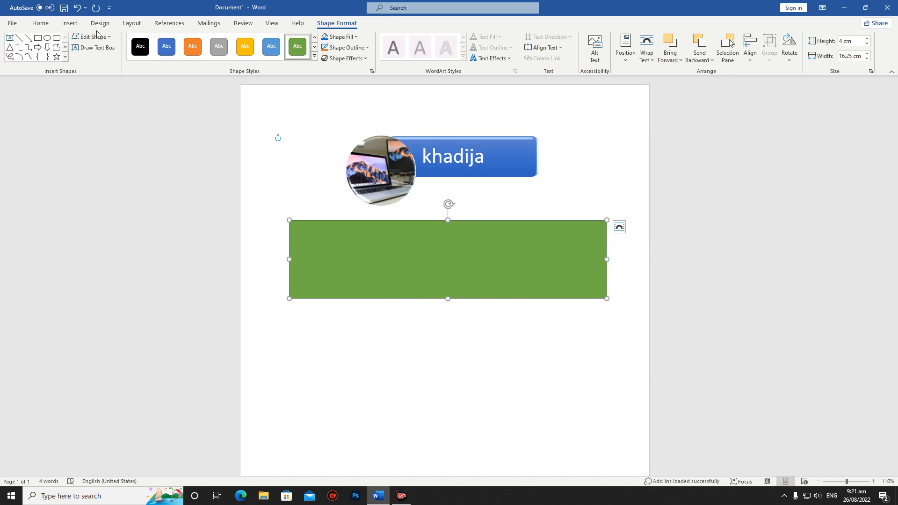
# Draw an oval about 5.22 cm high and 5.37 cm wide below the green rectangle.
pyautogui.click(76, 27)
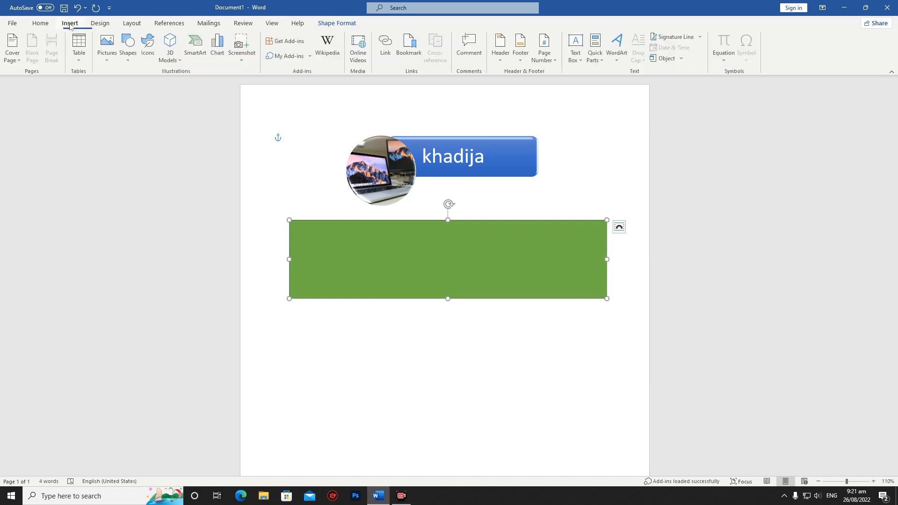
pyautogui.click(129, 47)
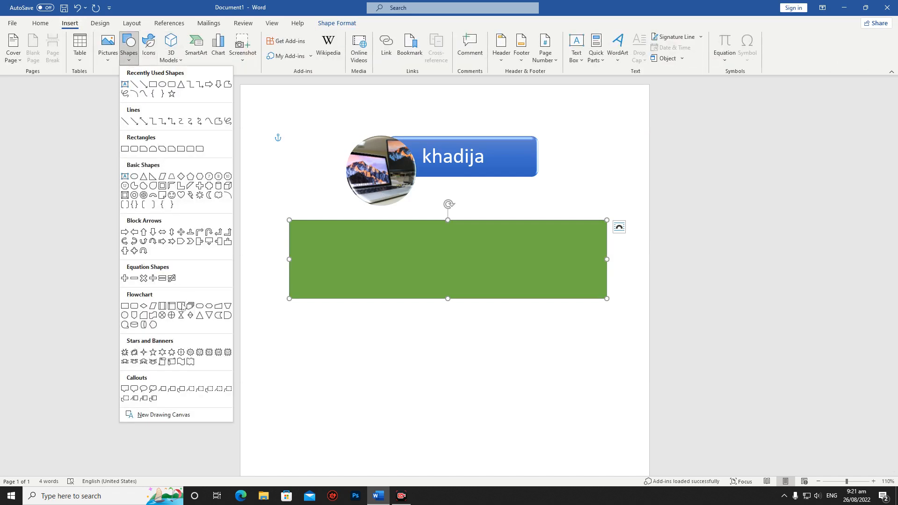
pyautogui.click(159, 86)
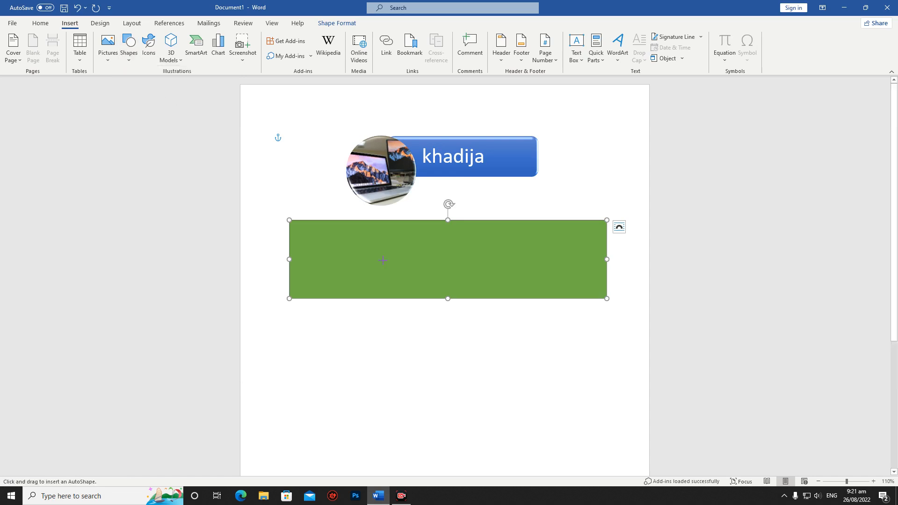
pyautogui.moveTo(312, 340); pyautogui.dragTo(417, 441)
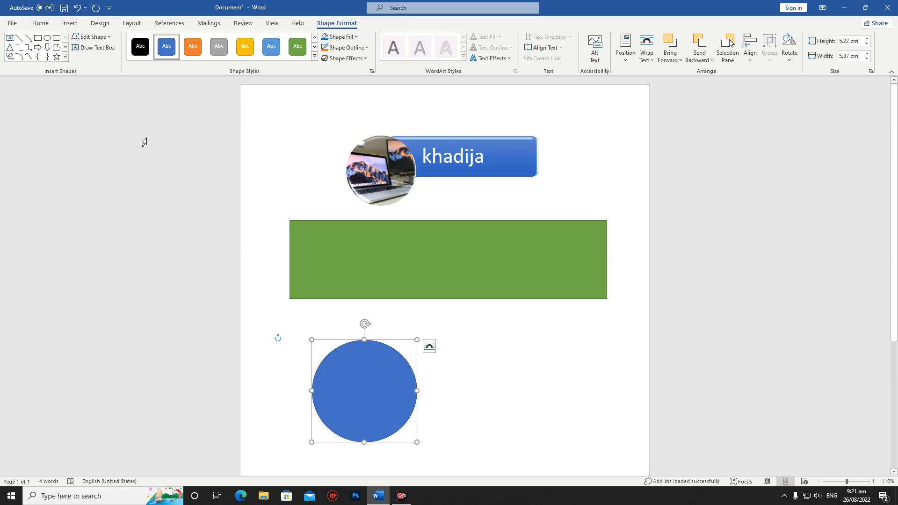
# Edit the blue oval's points, pulling its right point up into the green rectangle and its bottom point out to the right.
pyautogui.click(94, 36)
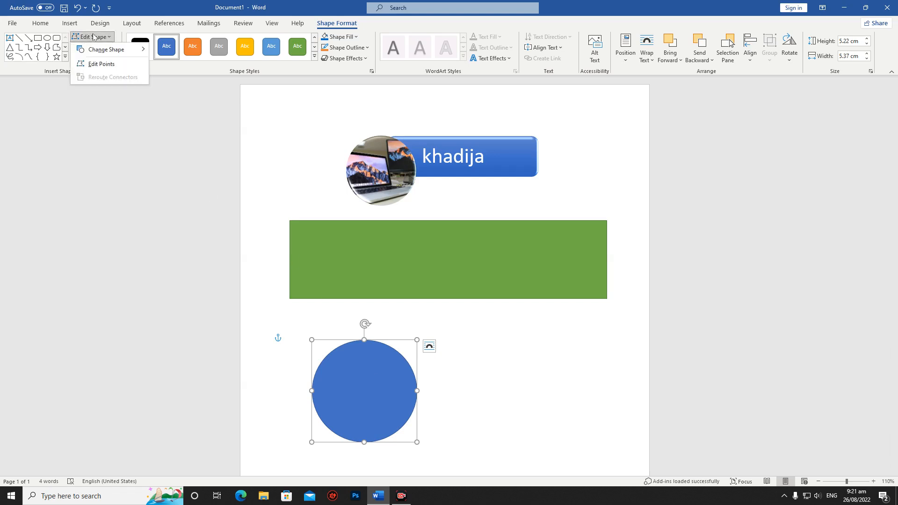
pyautogui.click(110, 64)
pyautogui.moveTo(416, 391); pyautogui.dragTo(457, 350)
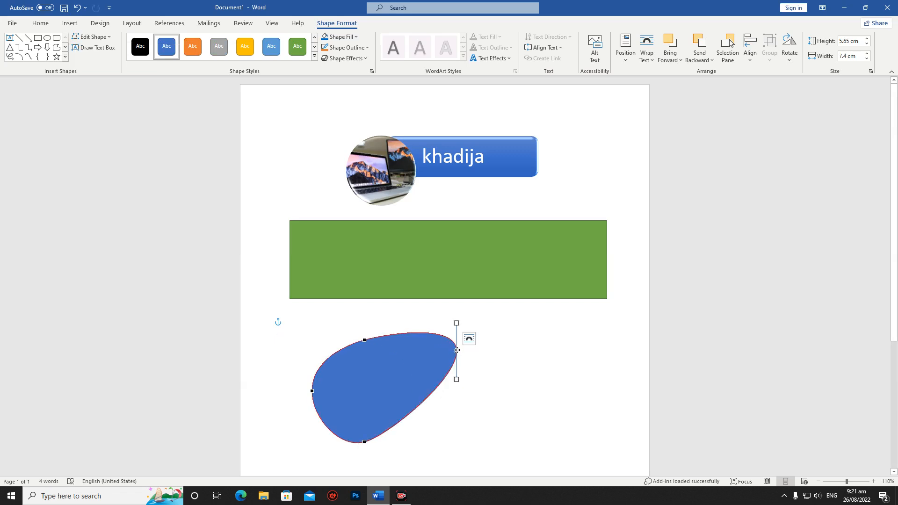
pyautogui.moveTo(456, 350); pyautogui.dragTo(327, 248)
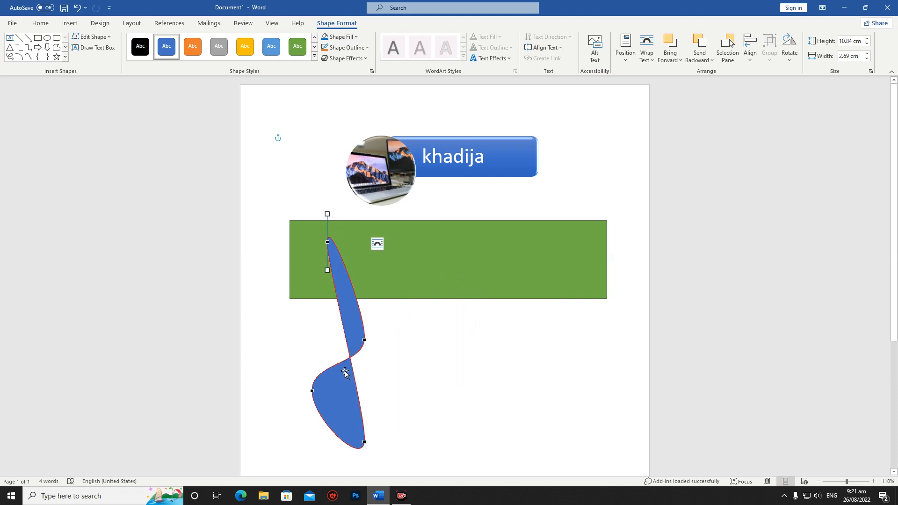
pyautogui.moveTo(363, 441); pyautogui.dragTo(463, 411)
pyautogui.click(507, 374)
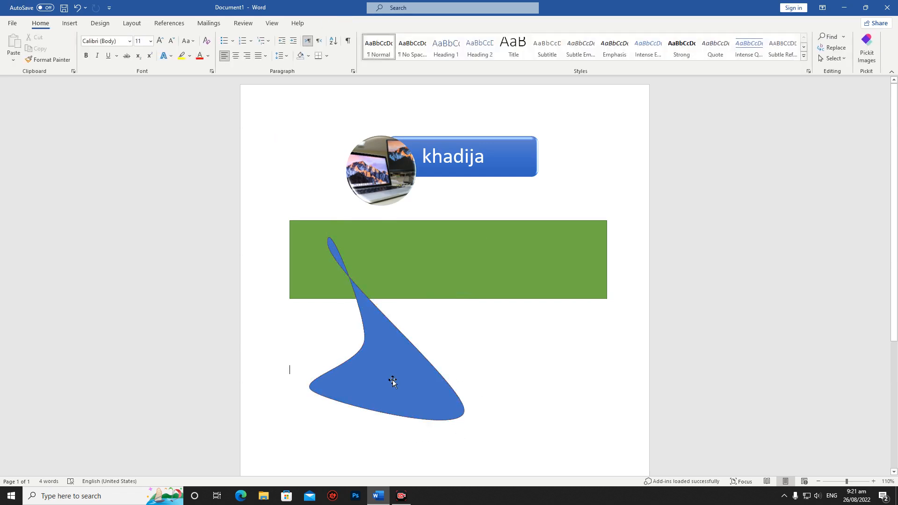
# Apply the solid green preset shape style to the reshaped oval.
pyautogui.click(391, 380)
pyautogui.click(299, 51)
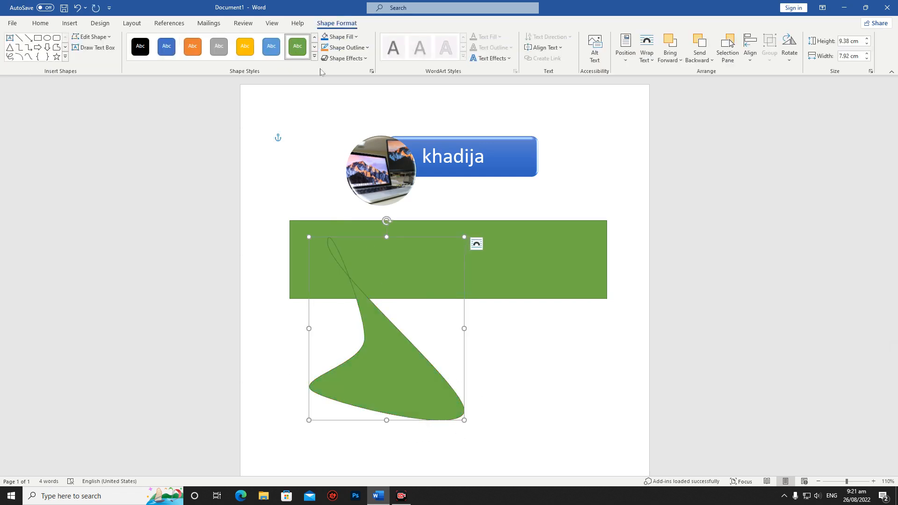
# View the available theme and preset styles for the reshaped green oval.
pyautogui.click(314, 59)
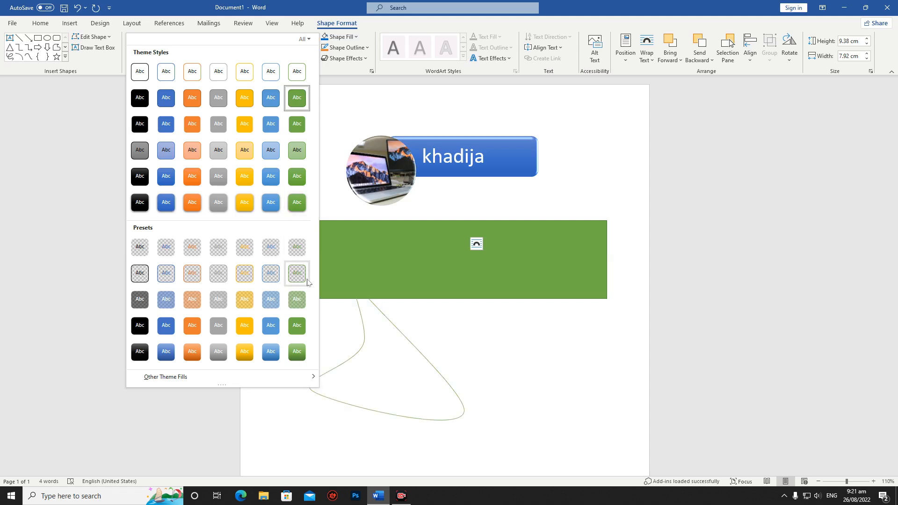
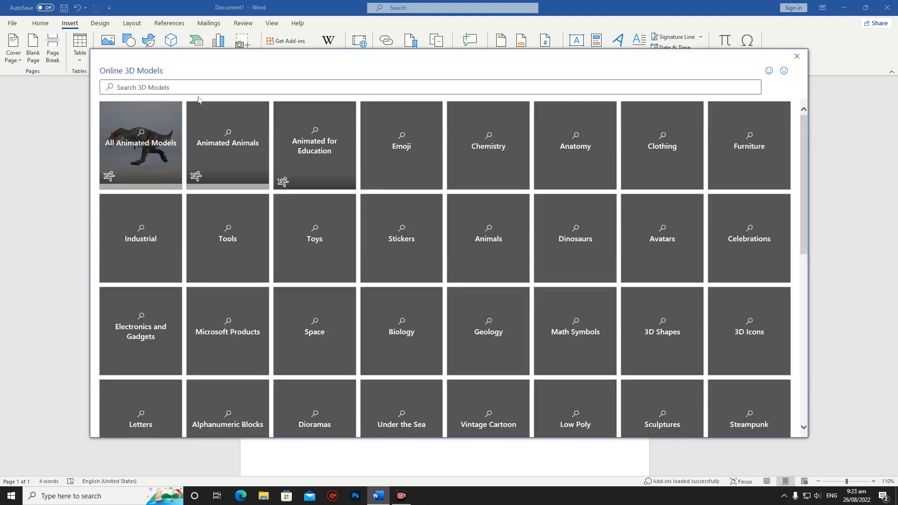
# Insert the Chemistry 3D model of a cubic lattice with red corners and blue spheres, and place it right of the text lines.
pyautogui.click(496, 162)
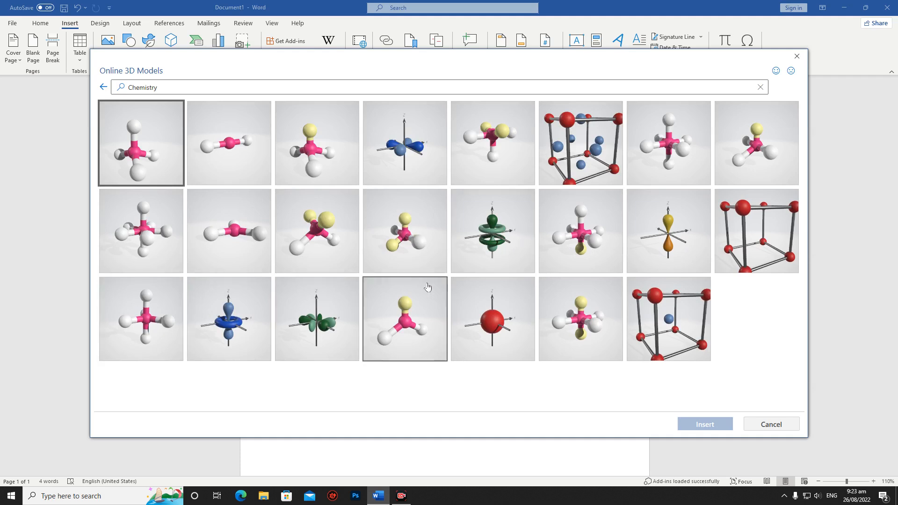
pyautogui.click(595, 161)
pyautogui.click(707, 424)
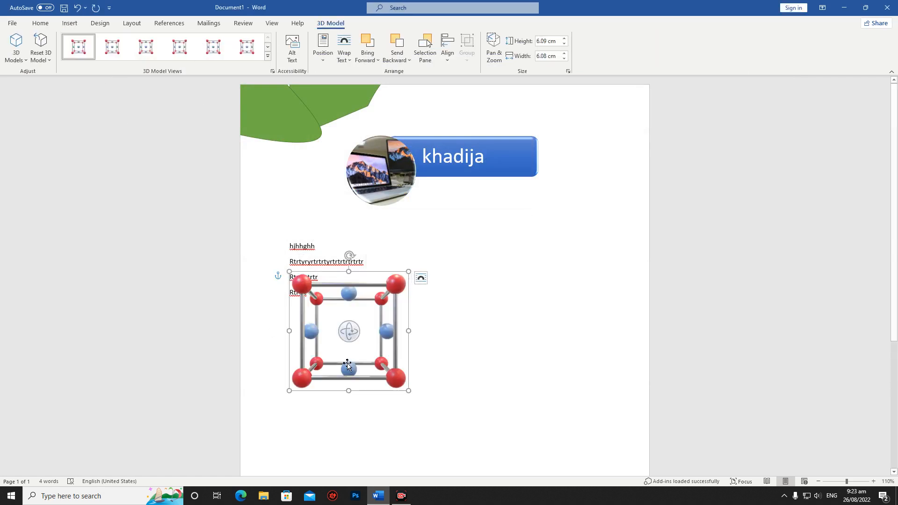
pyautogui.moveTo(347, 365); pyautogui.dragTo(450, 364)
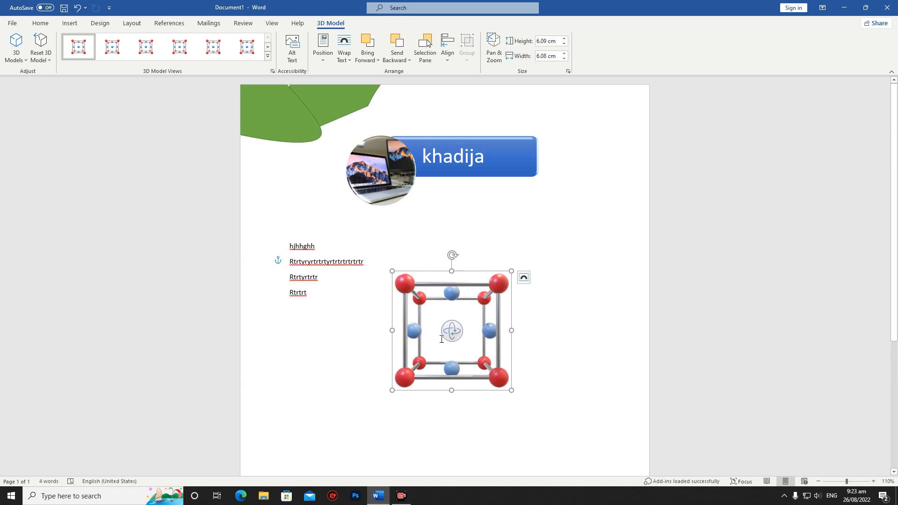
# Reset the lattice 3D model together with its size.
pyautogui.click(43, 57)
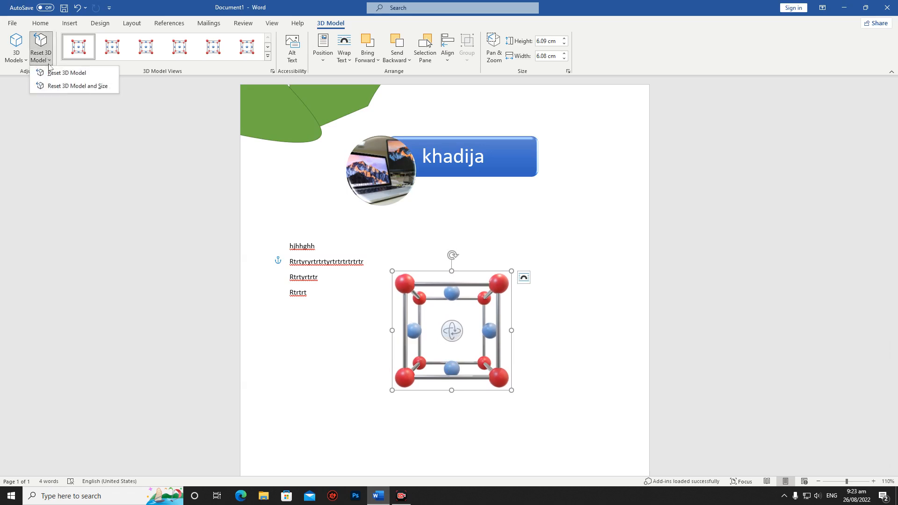
pyautogui.click(78, 85)
pyautogui.click(35, 58)
pyautogui.click(45, 87)
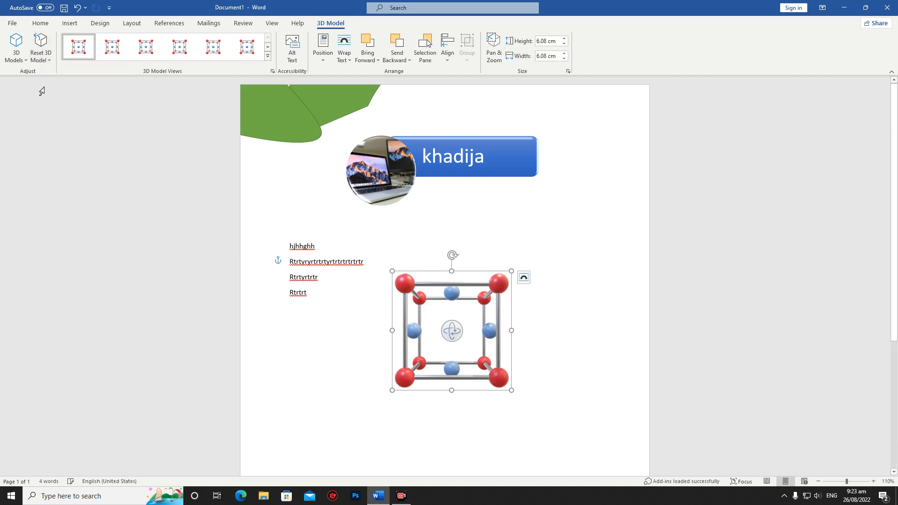
# Reset the lattice 3D model's view without the size reset option.
pyautogui.click(40, 56)
pyautogui.click(34, 39)
pyautogui.click(41, 56)
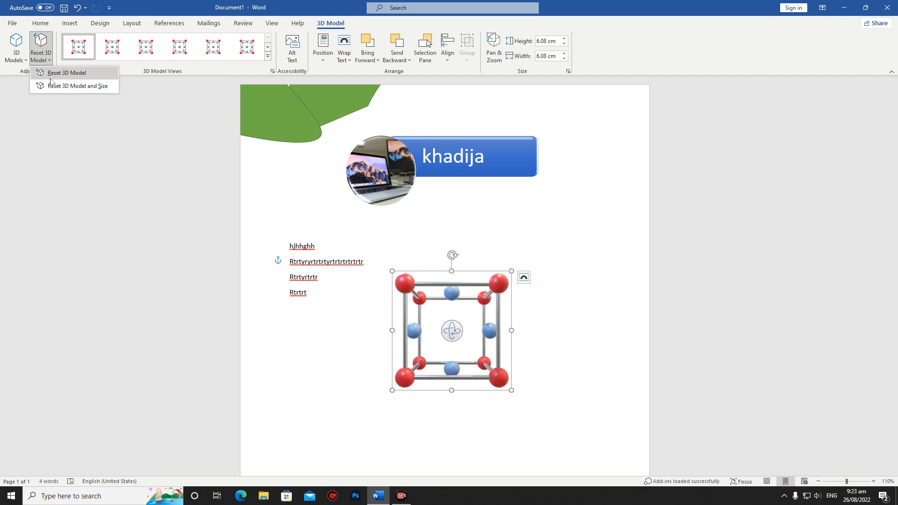
pyautogui.click(43, 75)
pyautogui.click(512, 328)
pyautogui.click(505, 277)
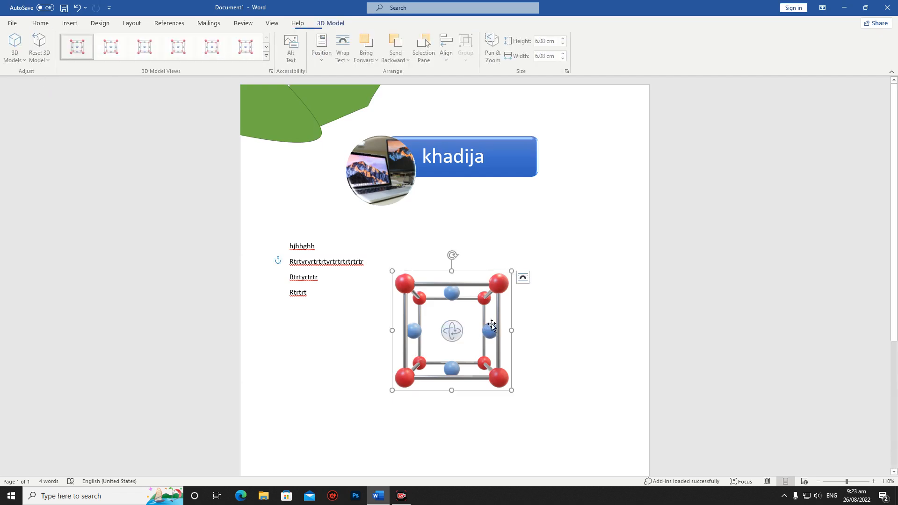
pyautogui.moveTo(511, 271)
pyautogui.mouseDown()
pyautogui.moveTo(534, 249)
pyautogui.moveTo(512, 279)
pyautogui.mouseUp()
pyautogui.click(9, 58)
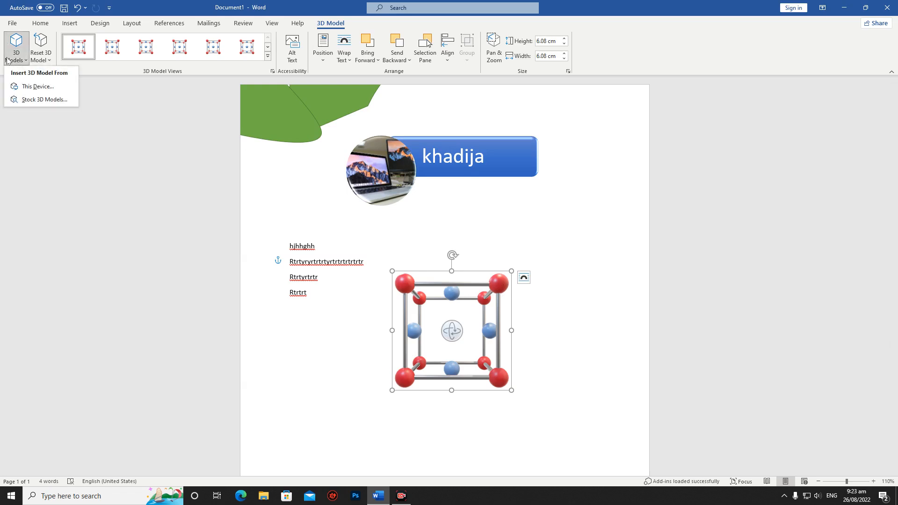
pyautogui.click(582, 338)
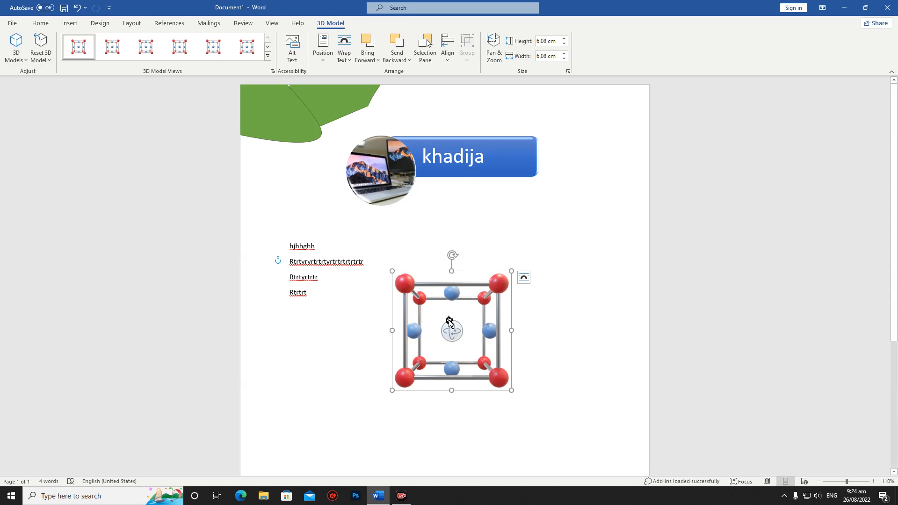
pyautogui.click(21, 61)
pyautogui.click(20, 61)
pyautogui.click(70, 23)
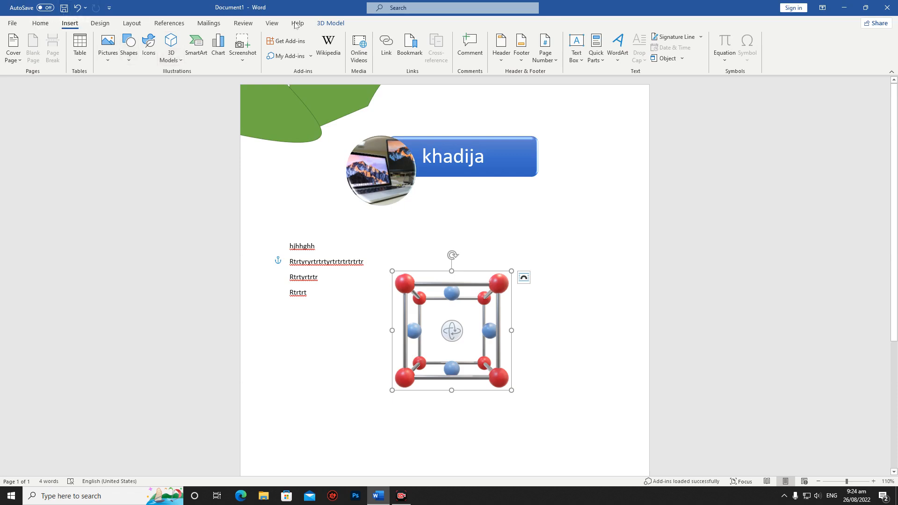
pyautogui.click(325, 26)
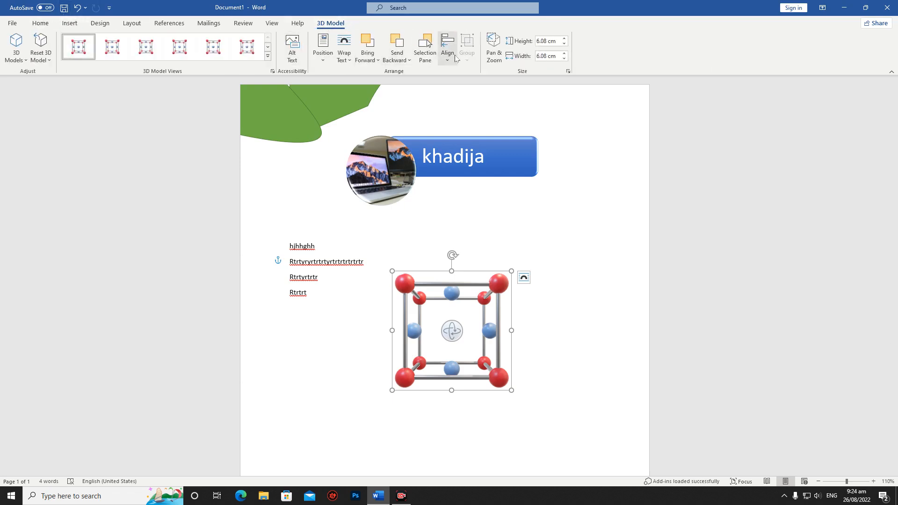
# Move the 3D model over the four text lines and view its text wrapping options.
pyautogui.moveTo(437, 359); pyautogui.dragTo(331, 303)
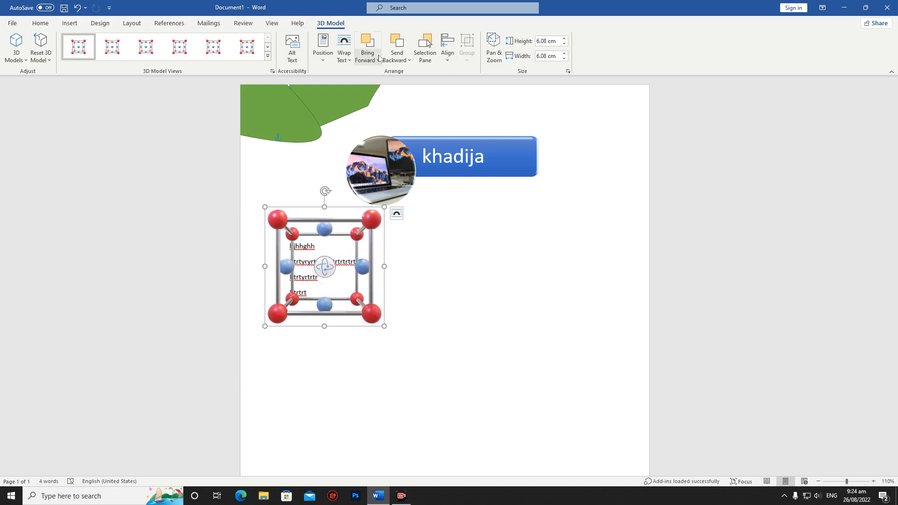
pyautogui.click(344, 50)
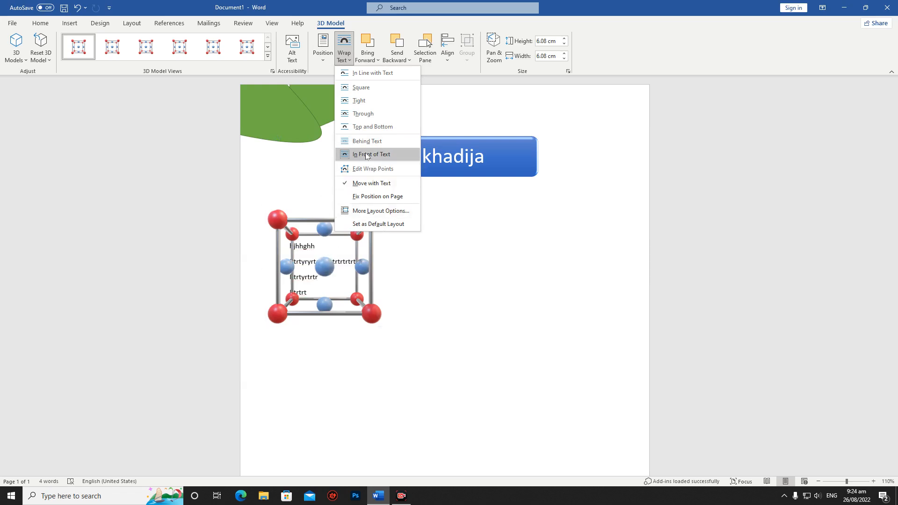
pyautogui.click(316, 379)
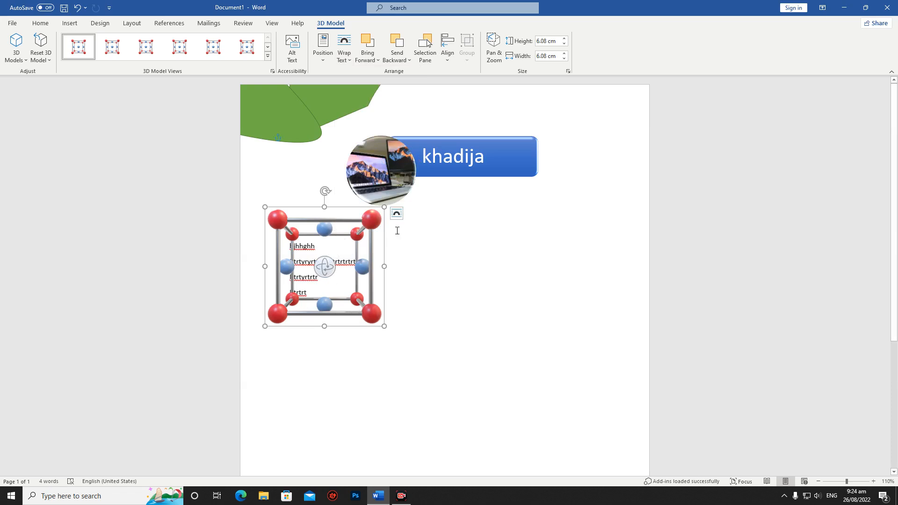
# Insert a List SmartArt graphic with three stacked rounded bars over outlined boxes.
pyautogui.click(70, 23)
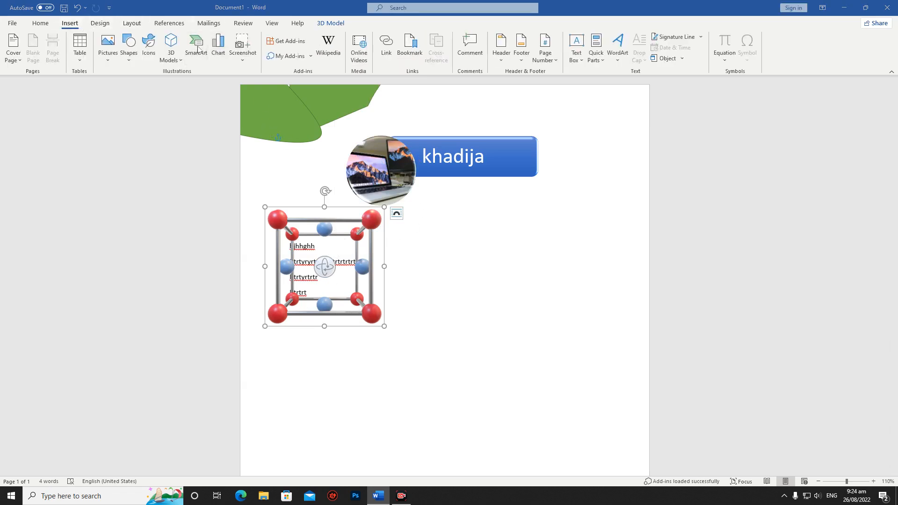
pyautogui.click(197, 46)
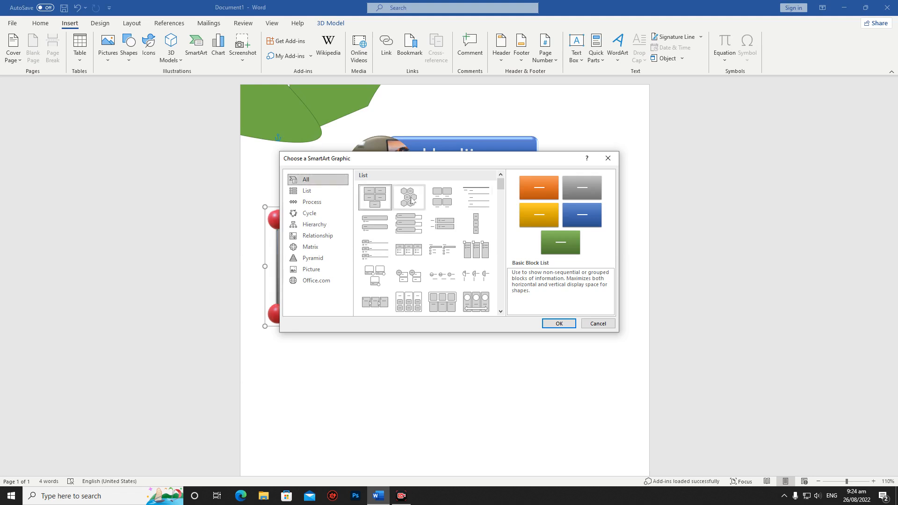
pyautogui.click(306, 191)
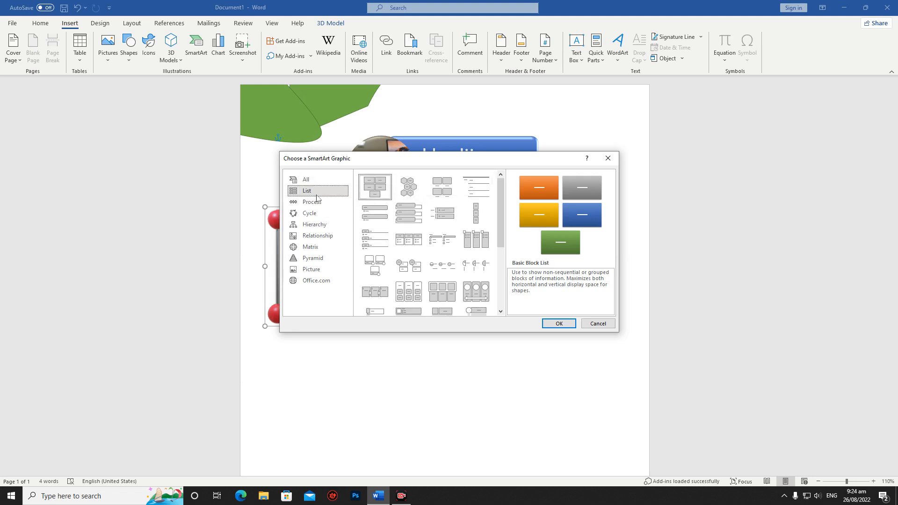
pyautogui.click(402, 213)
pyautogui.click(558, 325)
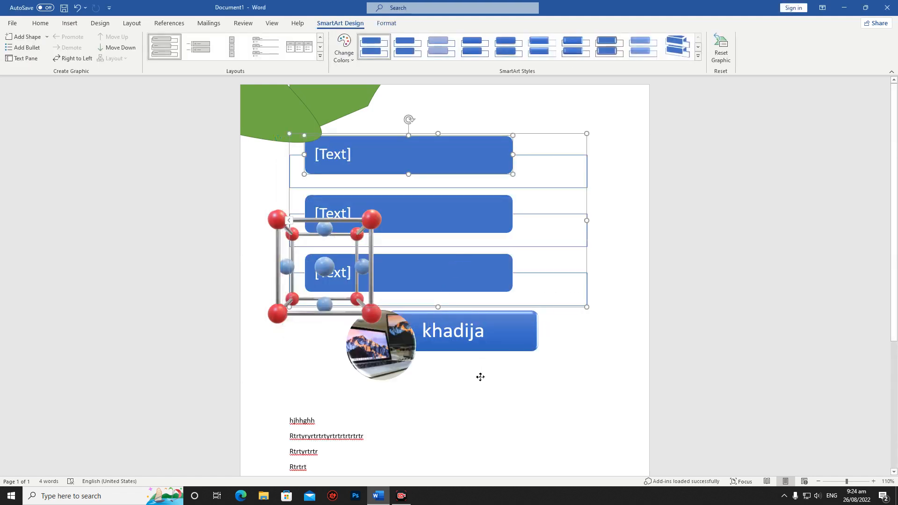
# Move the SmartArt's third bar down to the lower edge of the graphic's frame.
pyautogui.moveTo(499, 264); pyautogui.dragTo(501, 411)
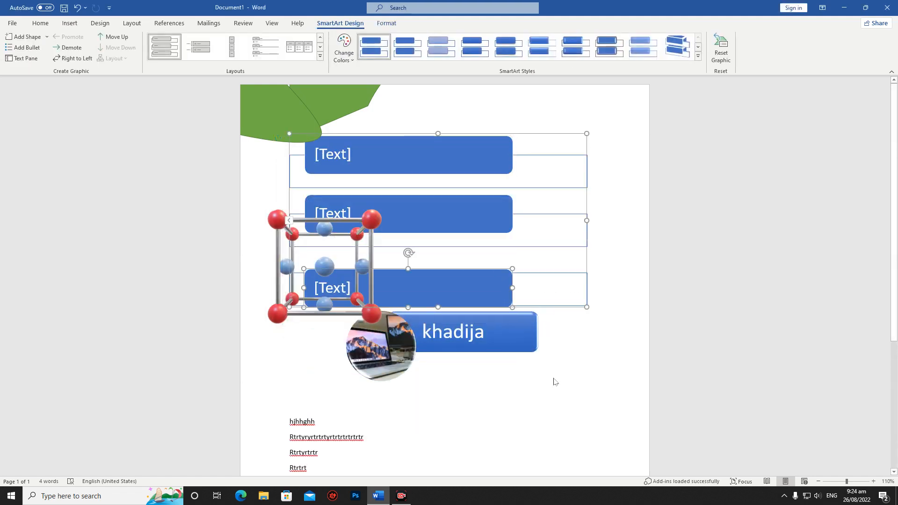
pyautogui.click(545, 410)
pyautogui.click(542, 453)
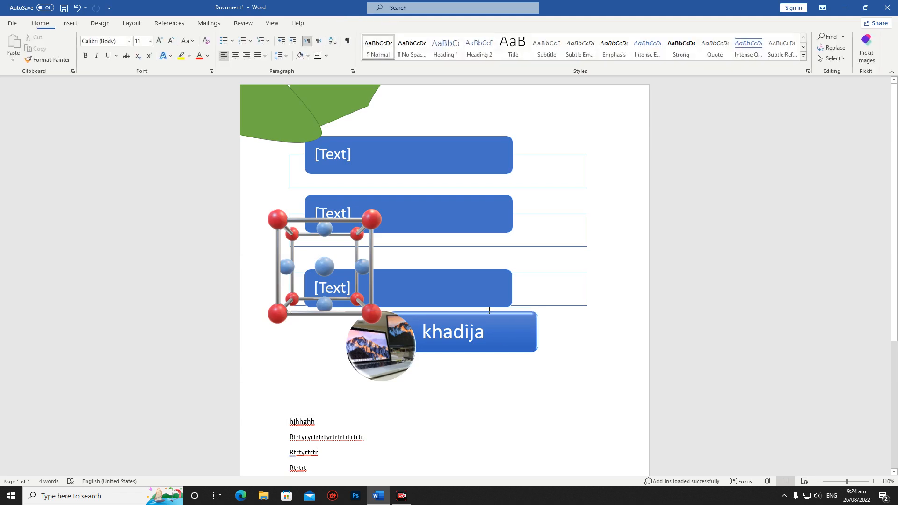
# Examine the text wrapping and position options for the SmartArt's middle bar.
pyautogui.click(467, 229)
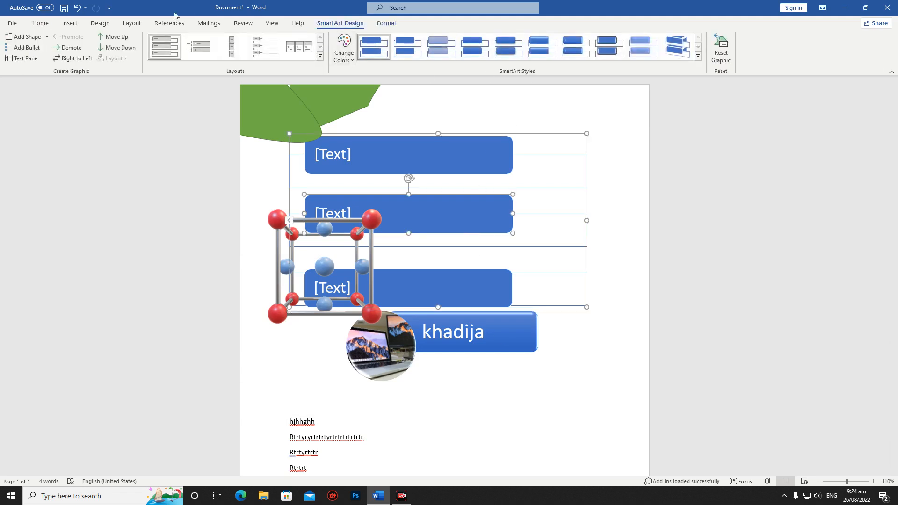
pyautogui.click(380, 26)
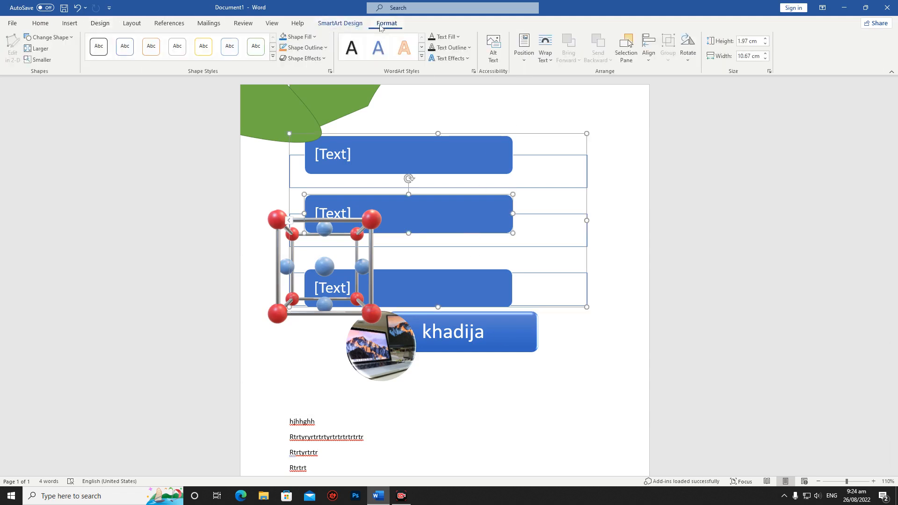
pyautogui.click(545, 50)
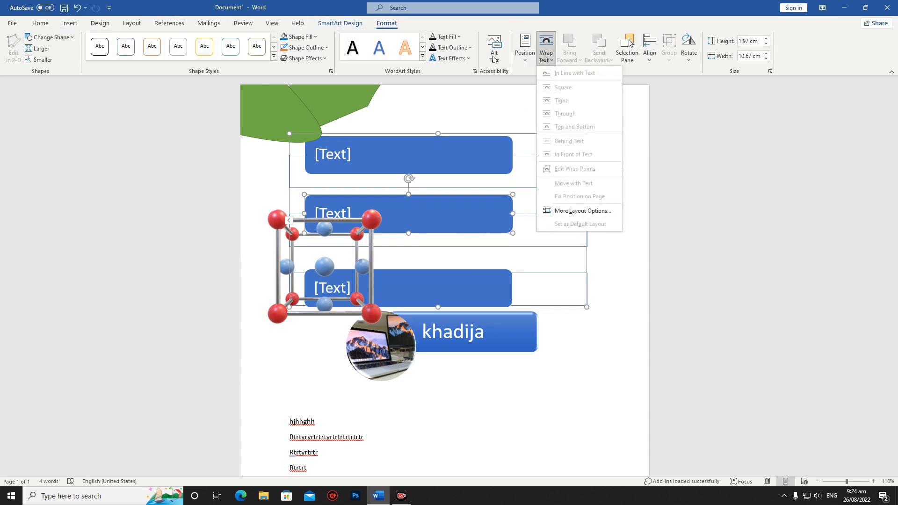
pyautogui.click(526, 50)
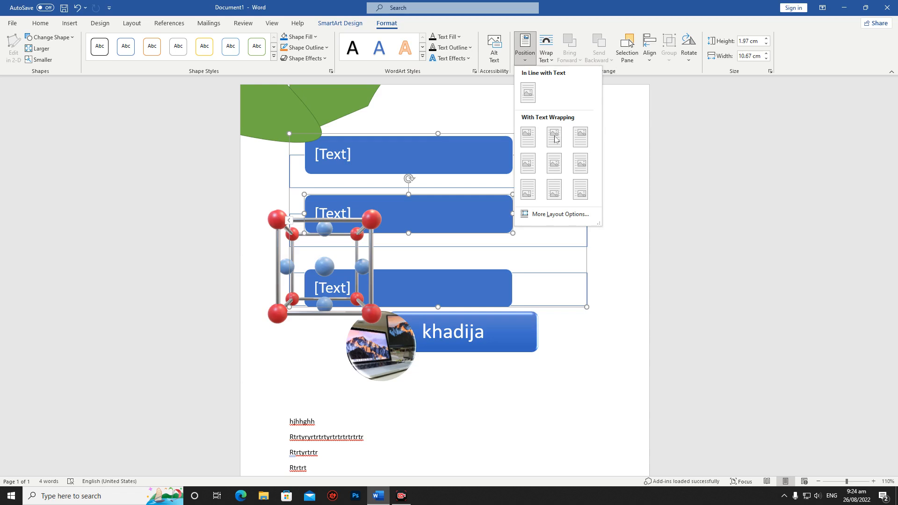
pyautogui.click(512, 446)
# Move the SmartArt's third bar to the frame's right edge and the middle bar down to the lower right corner.
pyautogui.moveTo(509, 293); pyautogui.dragTo(595, 299)
pyautogui.click(584, 373)
pyautogui.click(540, 192)
pyautogui.click(538, 193)
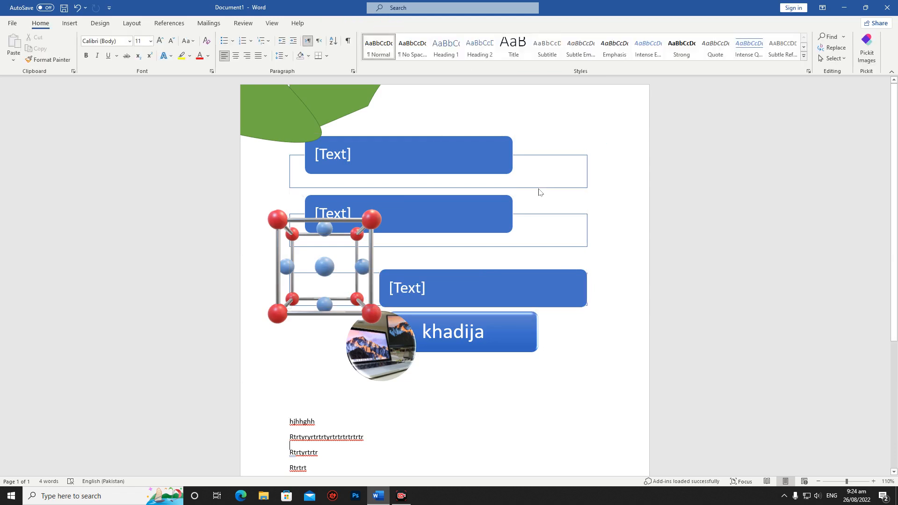
pyautogui.click(505, 230)
pyautogui.moveTo(505, 228); pyautogui.dragTo(602, 408)
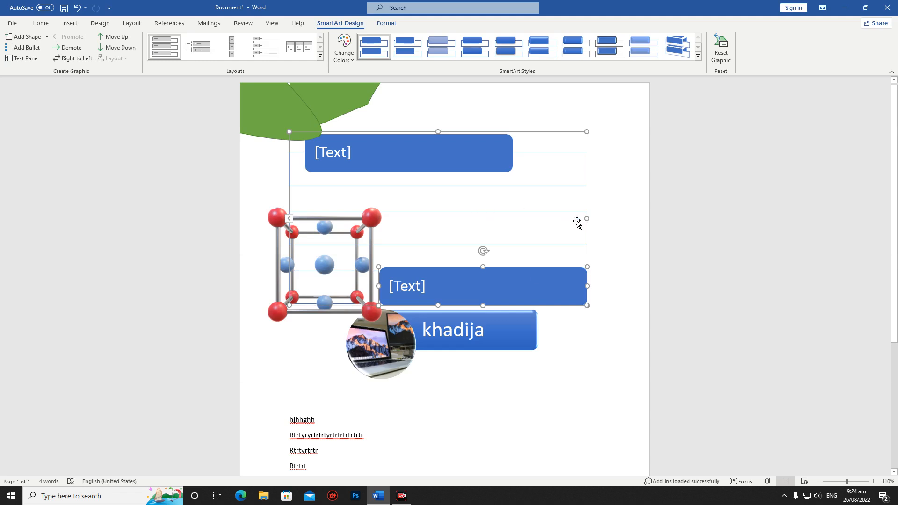
# Add blank lines below the last text line to continue the document onto a second page.
pyautogui.scroll(-5, 550, 369)
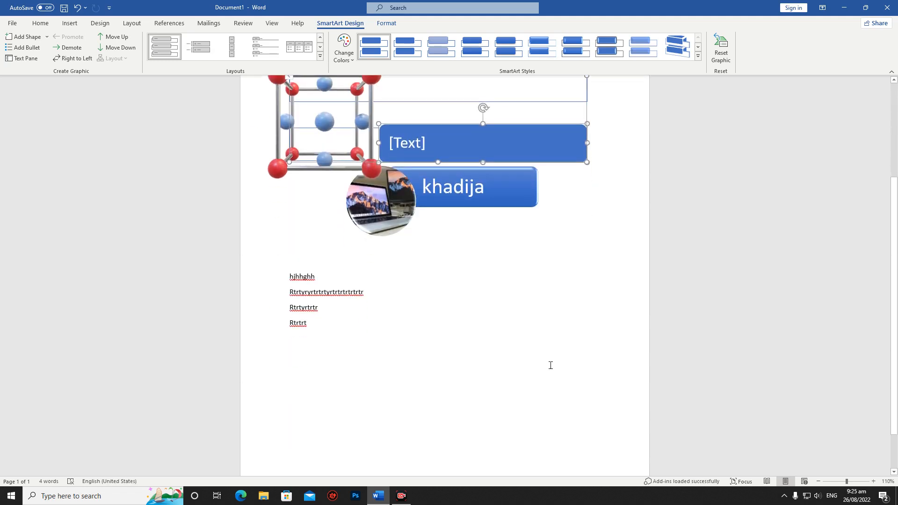
pyautogui.click(315, 294)
pyautogui.press('Return')
pyautogui.press('Return')
pyautogui.press('Return')
pyautogui.press('Return')
pyautogui.press('Return')
pyautogui.press('Return')
pyautogui.press('Return')
pyautogui.press('Return')
pyautogui.scroll(-3, 429, 337)
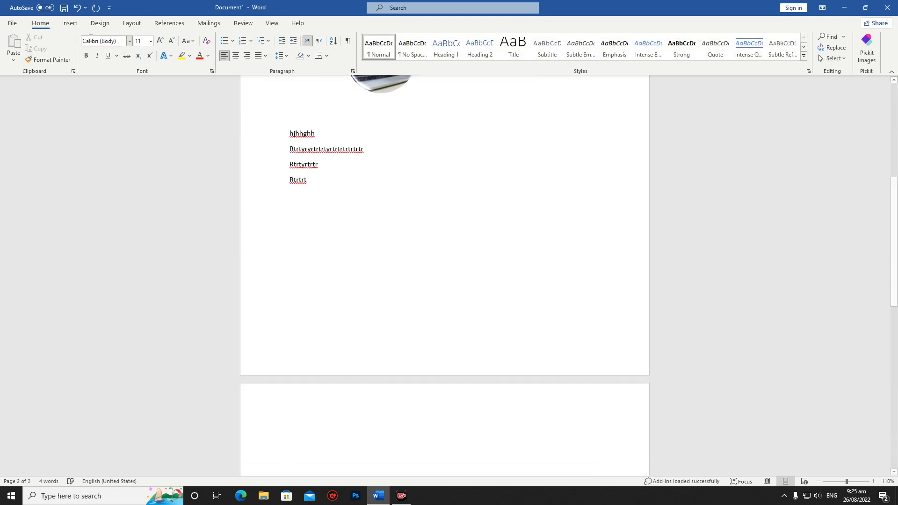
# Examine the SmartArt layouts available in the Cycle, List, Picture and Process categories.
pyautogui.click(70, 23)
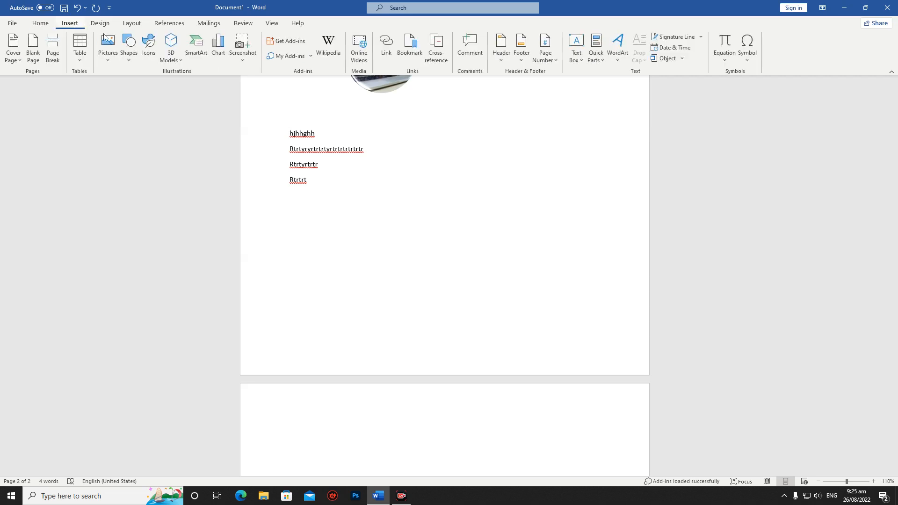
pyautogui.click(196, 45)
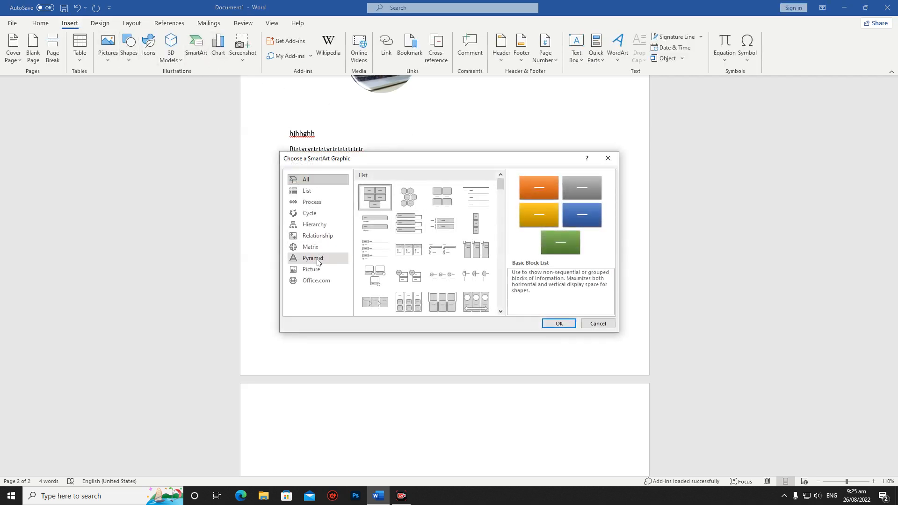
pyautogui.click(321, 214)
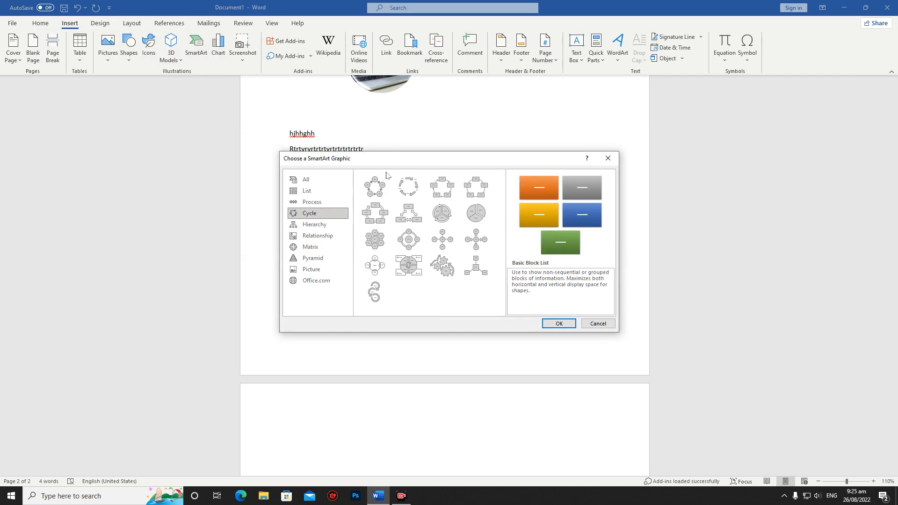
pyautogui.click(307, 192)
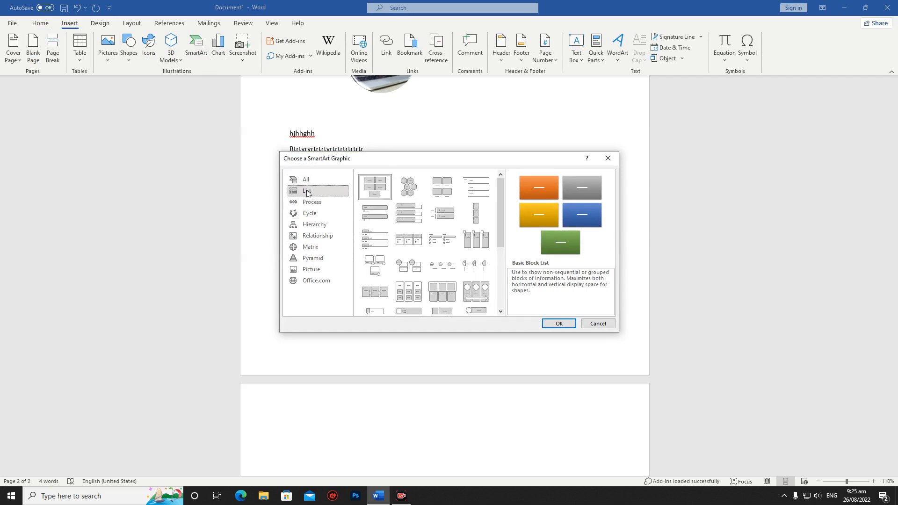
pyautogui.scroll(-3, 451, 284)
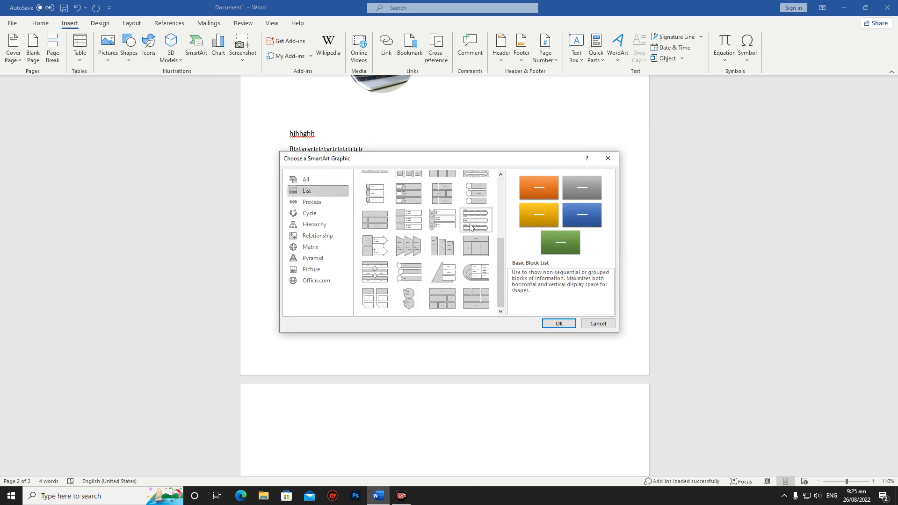
pyautogui.click(313, 271)
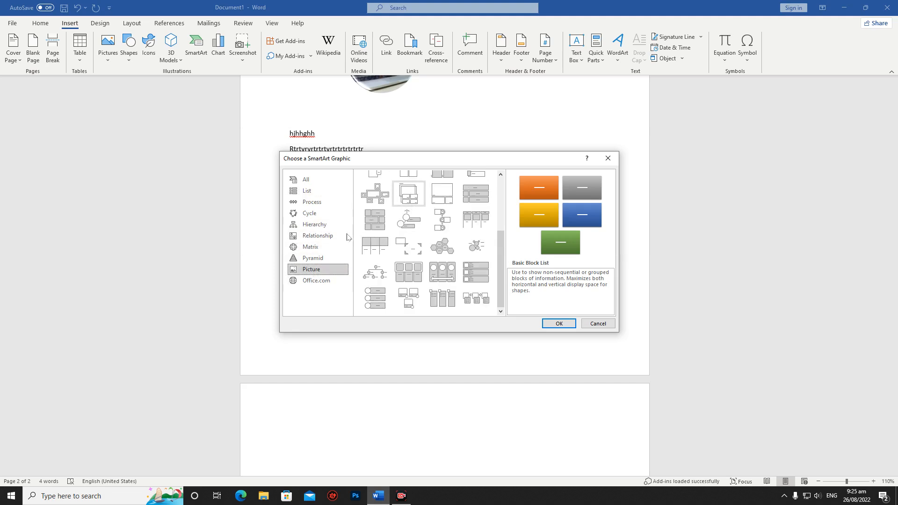
pyautogui.click(314, 202)
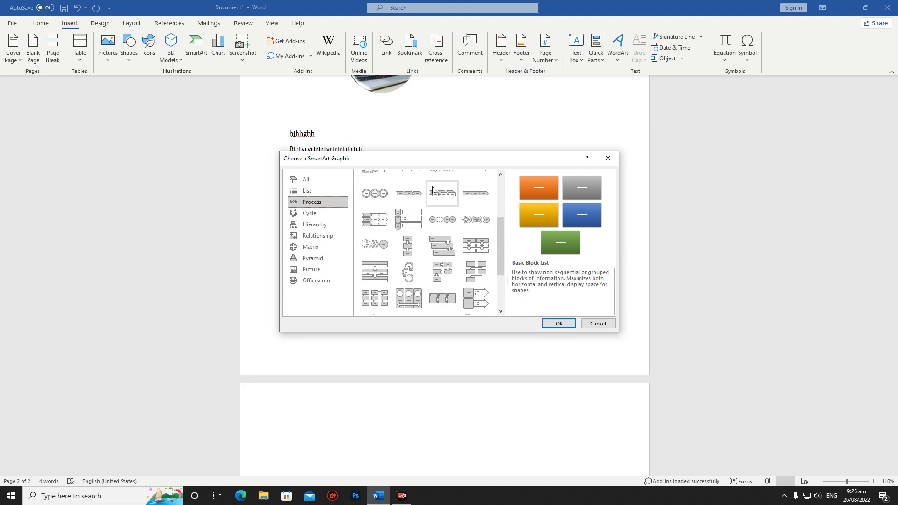
pyautogui.scroll(3, 411, 206)
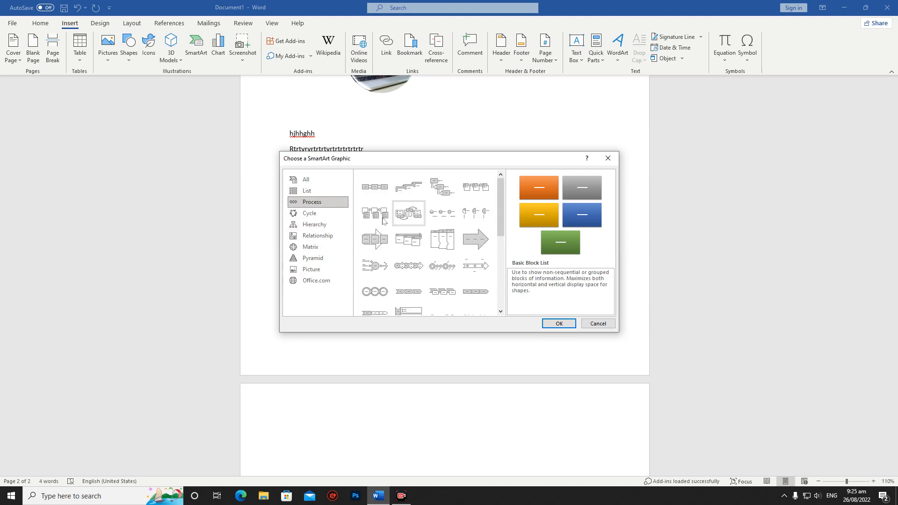
pyautogui.scroll(-3, 415, 265)
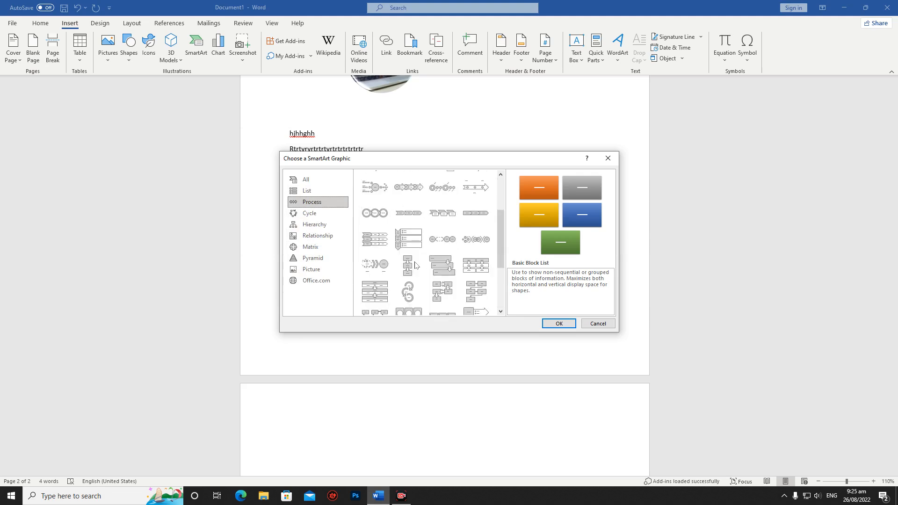
pyautogui.scroll(-3, 452, 282)
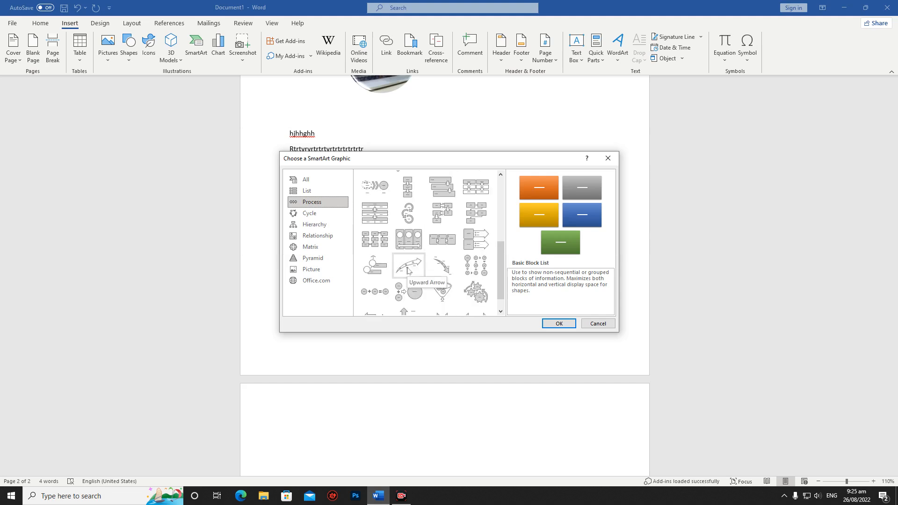
# Insert a Text Cycle SmartArt graphic from the Cycle category on the second page.
pyautogui.click(307, 215)
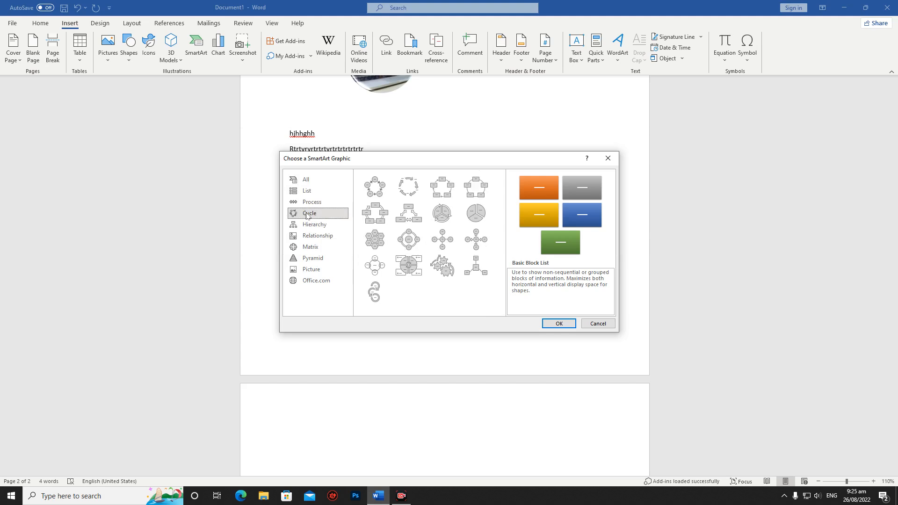
pyautogui.click(417, 190)
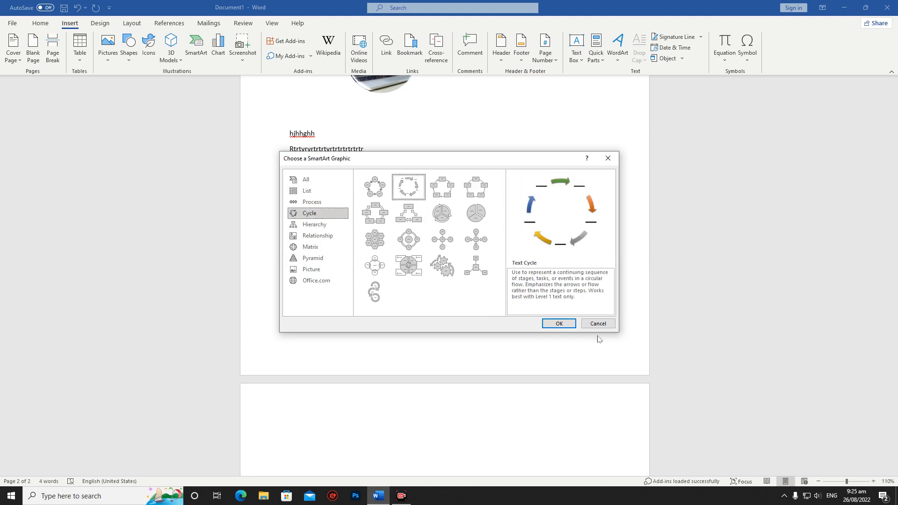
pyautogui.click(558, 323)
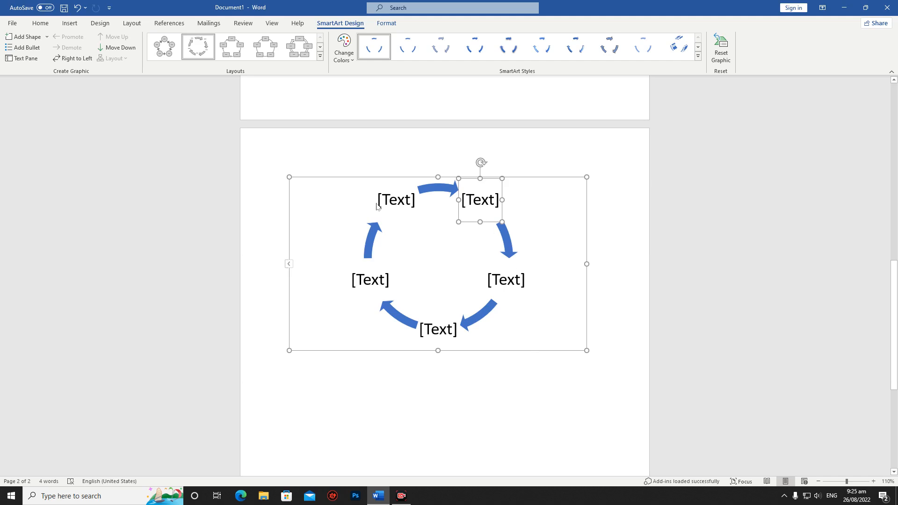
# Replace the placeholders of the cycle's two upper labels with a different first name each.
pyautogui.click(400, 201)
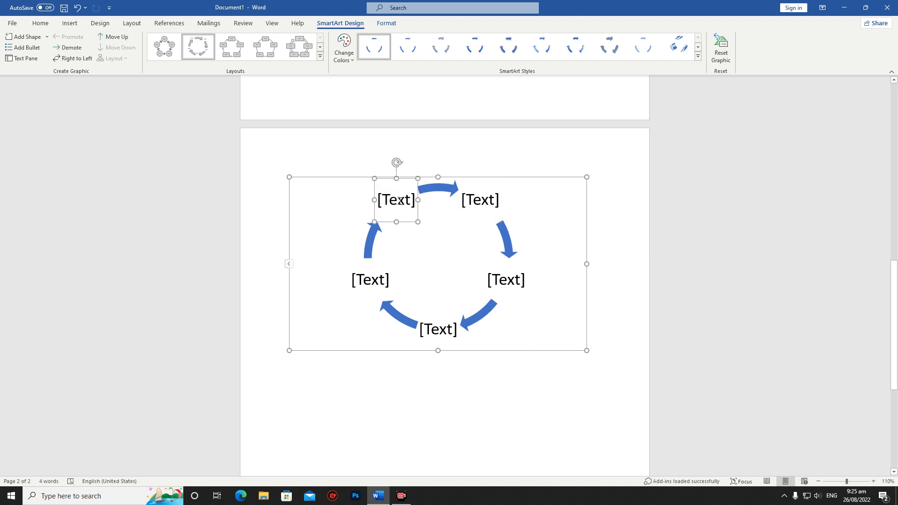
pyautogui.click(400, 201)
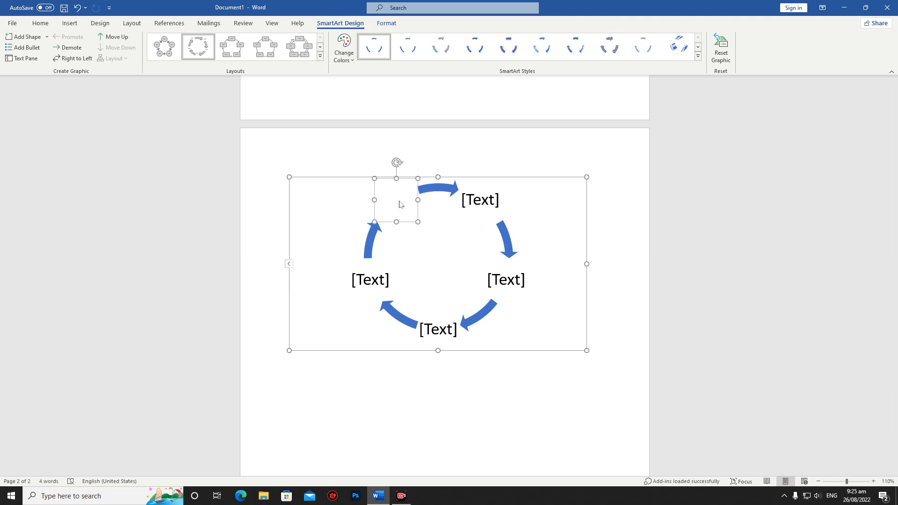
pyautogui.write('khadija')
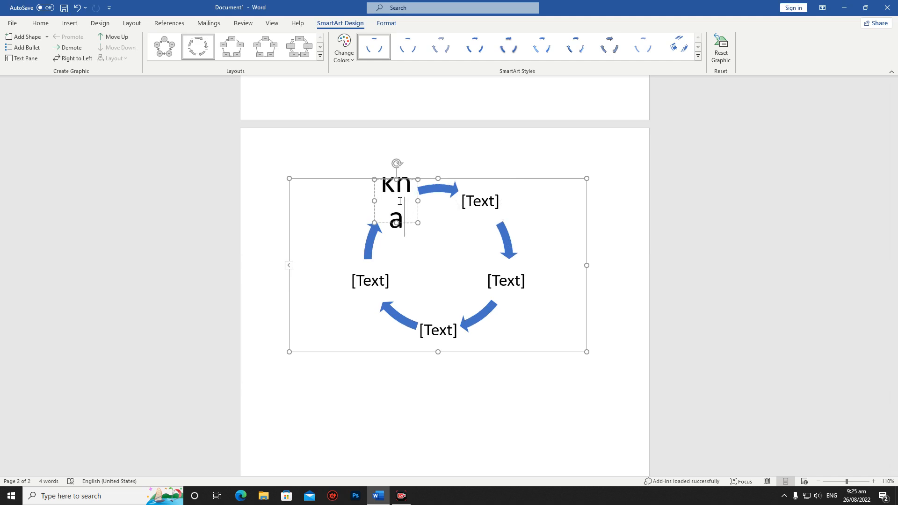
pyautogui.click(479, 198)
pyautogui.write('shamsa')
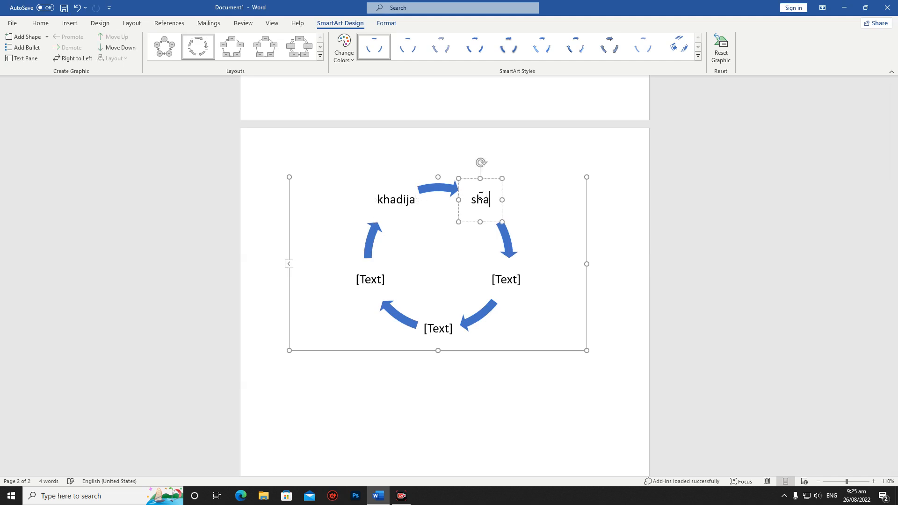
# Fill the cycle's right, bottom and left labels with a first name each.
pyautogui.click(511, 278)
pyautogui.write('iqra')
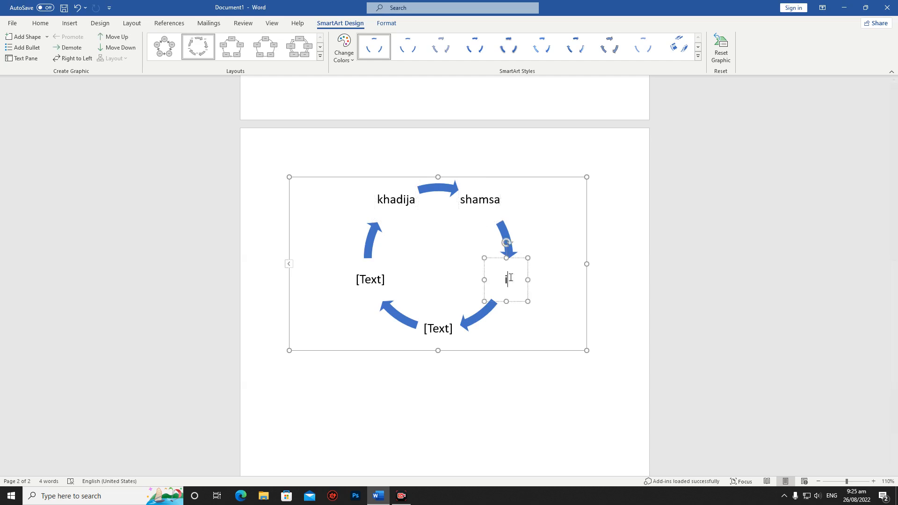
pyautogui.click(436, 327)
pyautogui.write('sidra')
pyautogui.click(377, 281)
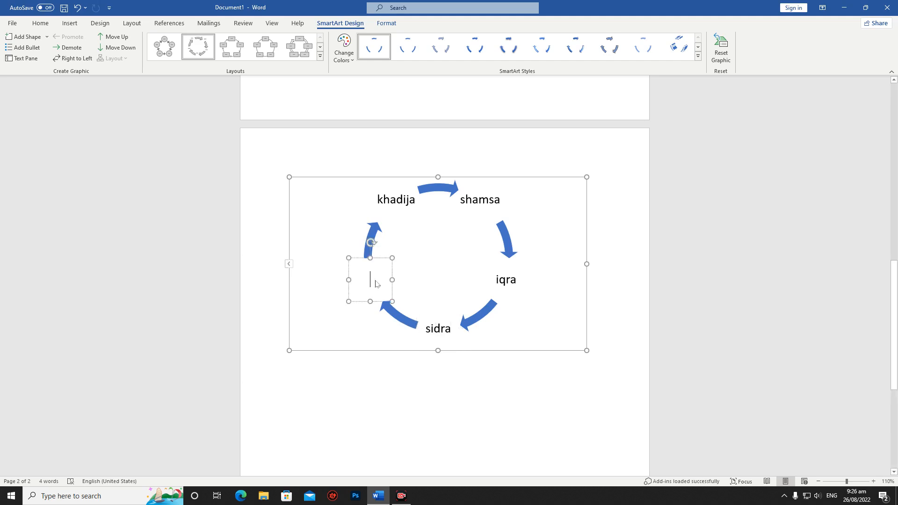
pyautogui.write('abdua;')
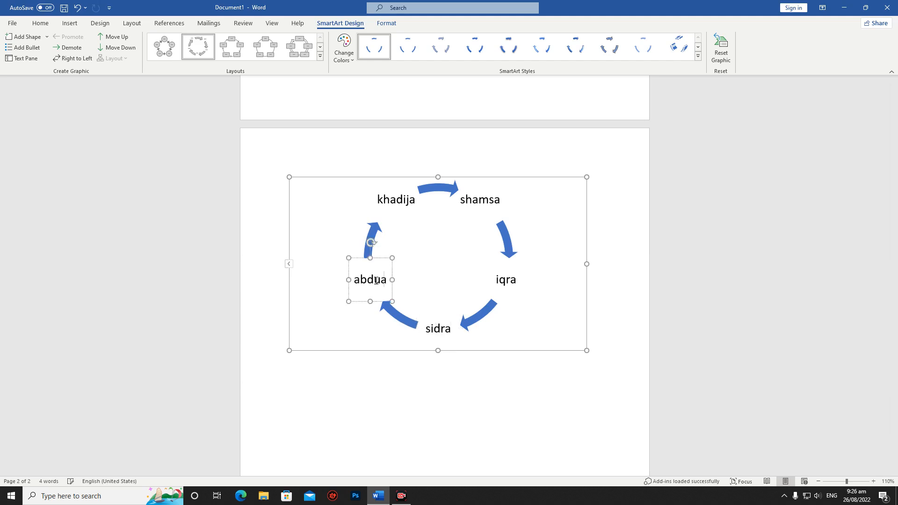
pyautogui.press('BackSpace')
pyautogui.write('llah')
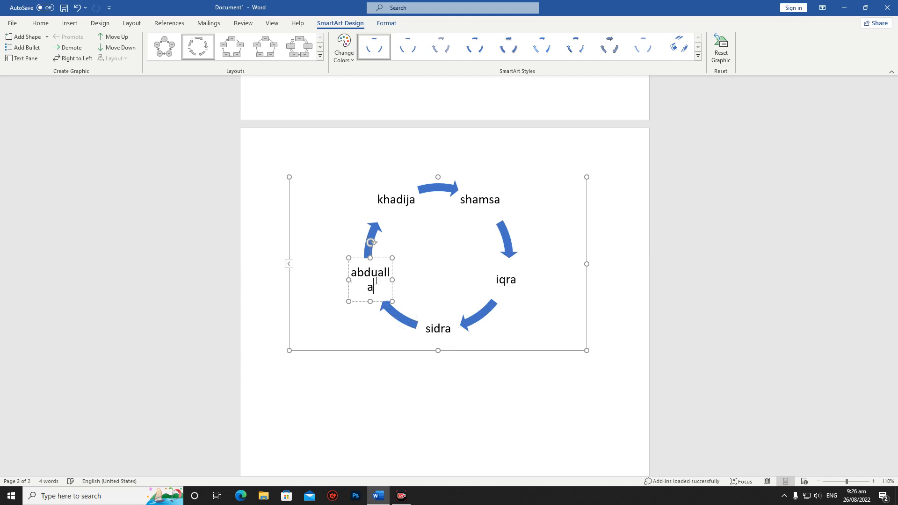
# Replace the name in the cycle's bottom label with another first name and leave the SmartArt, placing the cursor below it.
pyautogui.doubleClick(439, 328)
pyautogui.write('hooria')
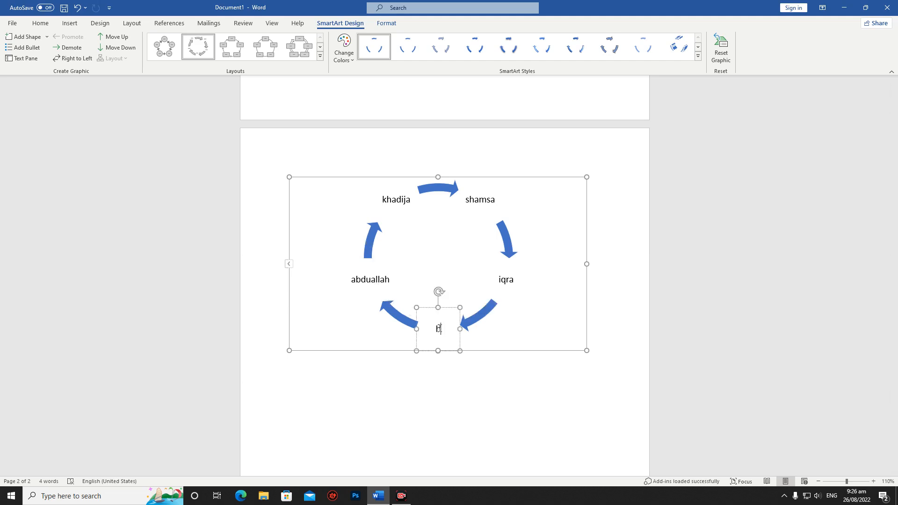
pyautogui.click(456, 387)
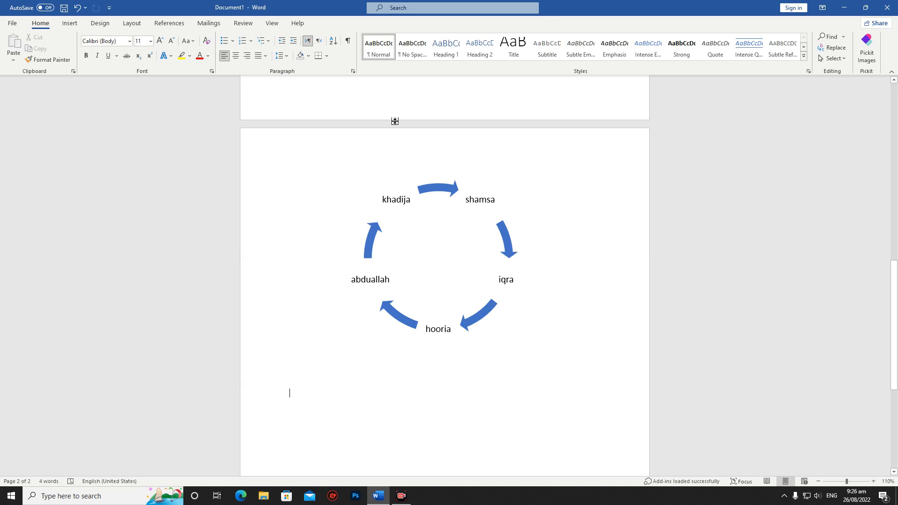
pyautogui.click(70, 23)
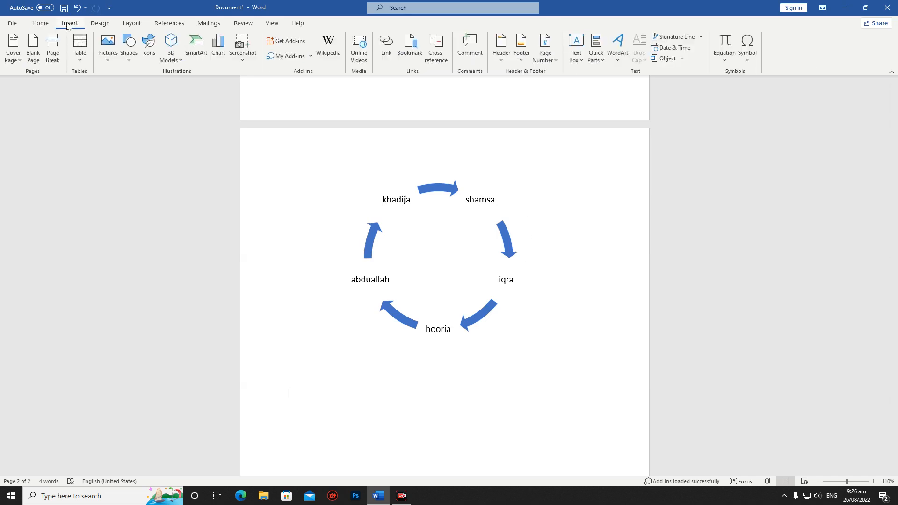
pyautogui.click(201, 45)
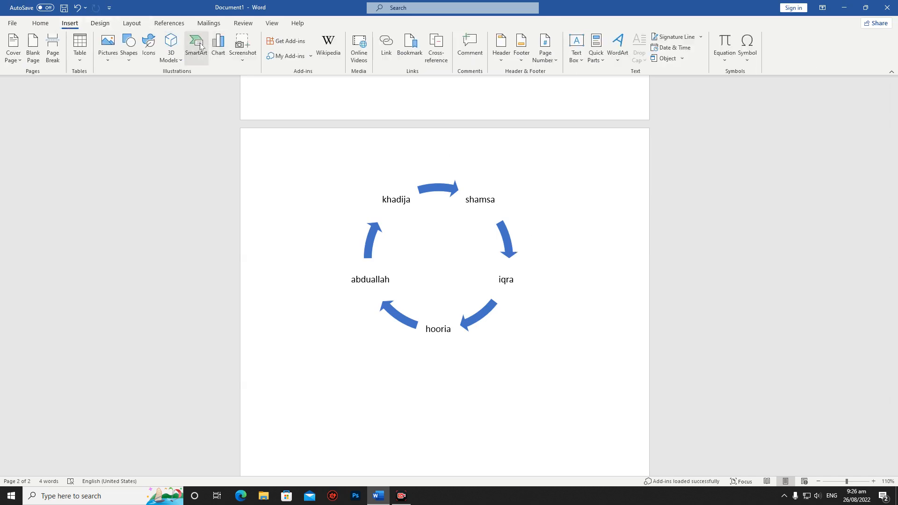
pyautogui.click(605, 161)
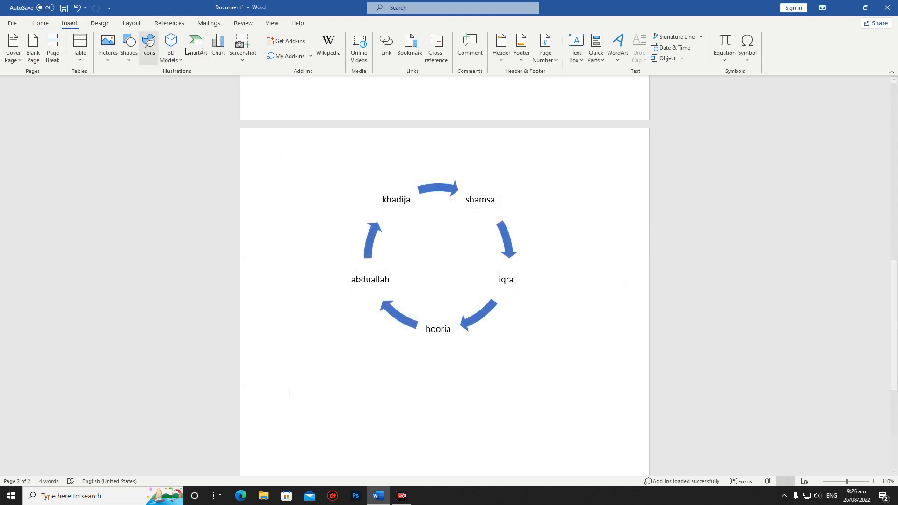
# Insert a standard two-dimensional pie chart below the cycle SmartArt.
pyautogui.click(218, 45)
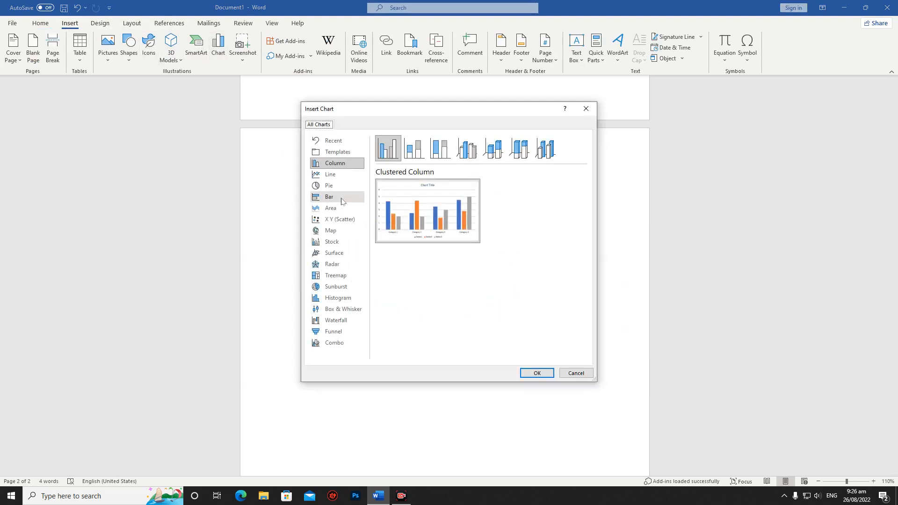
pyautogui.click(330, 175)
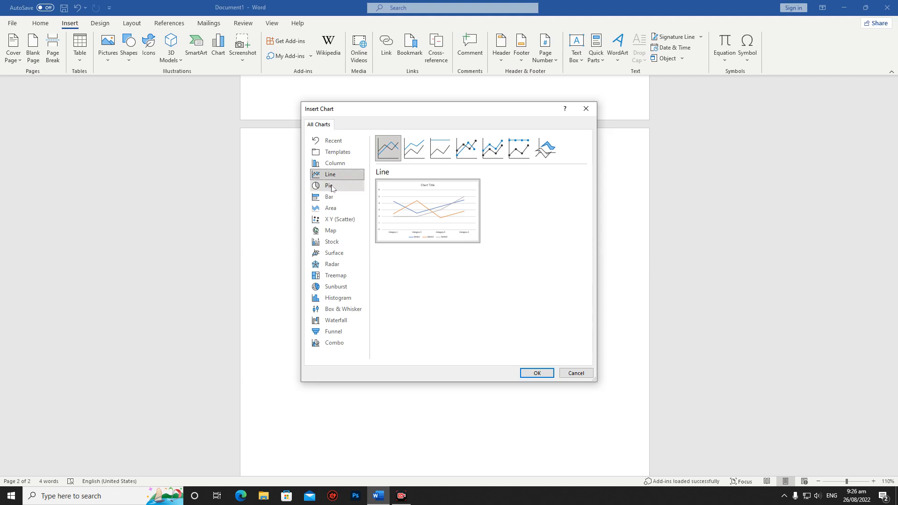
pyautogui.click(331, 187)
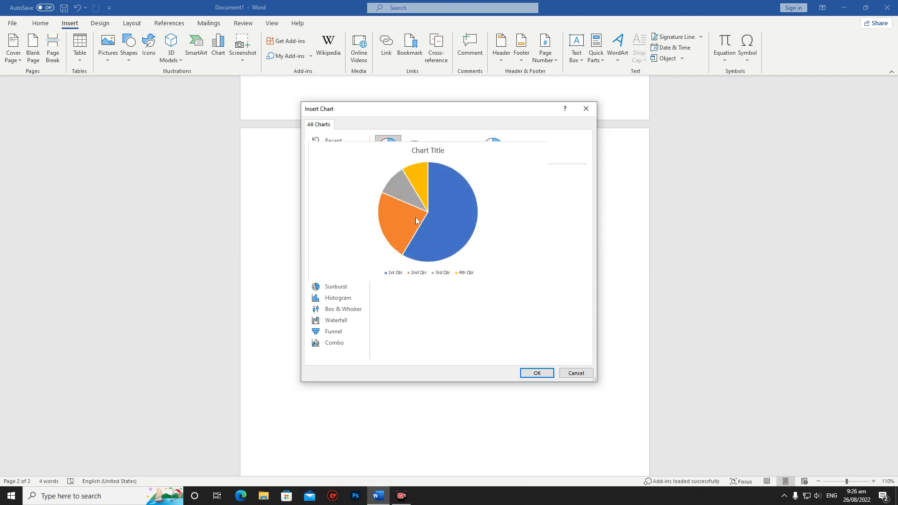
pyautogui.moveTo(412, 193)
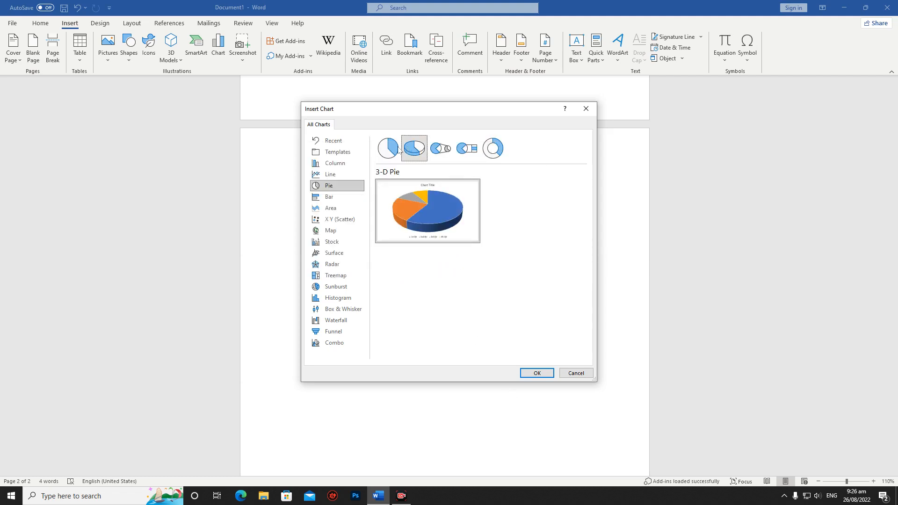
pyautogui.click(530, 372)
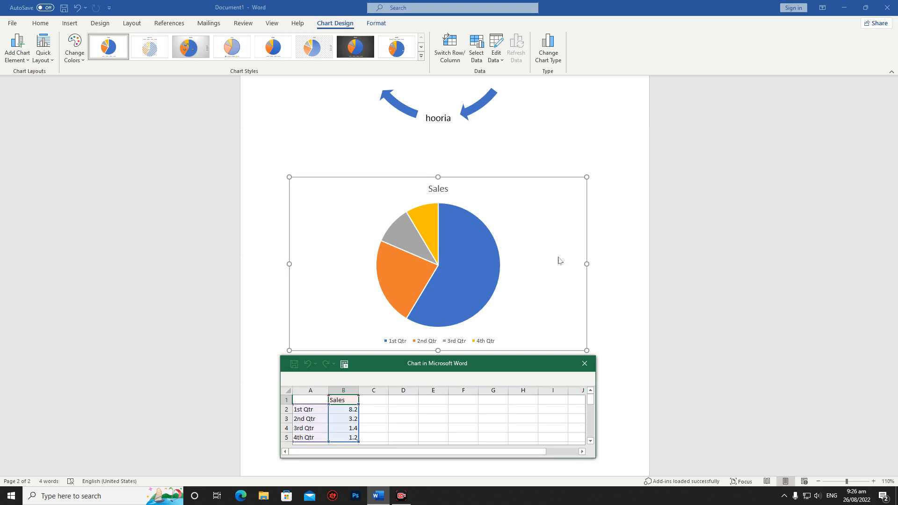
# Set the pie chart's sales values to 10 for 1st Qtr and 5 for 2nd Qtr.
pyautogui.click(352, 410)
pyautogui.doubleClick(353, 410)
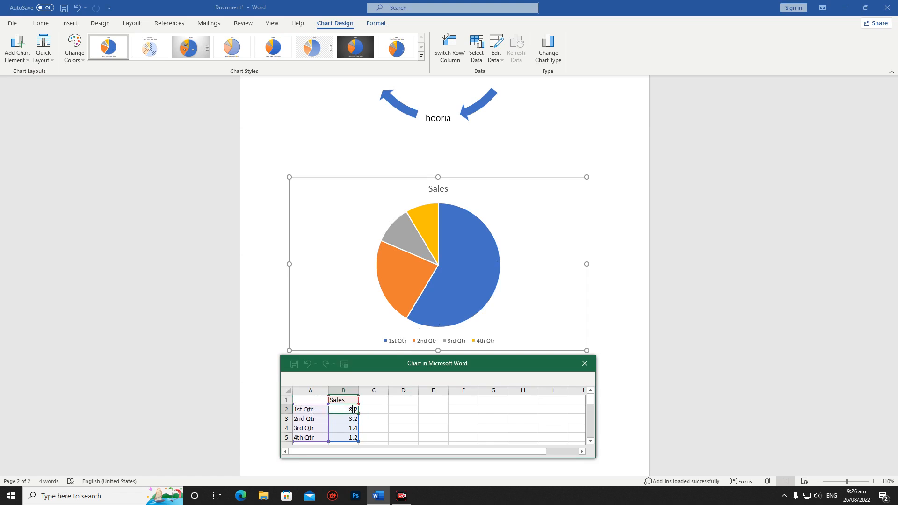
pyautogui.moveTo(358, 410); pyautogui.dragTo(345, 414)
pyautogui.write('10')
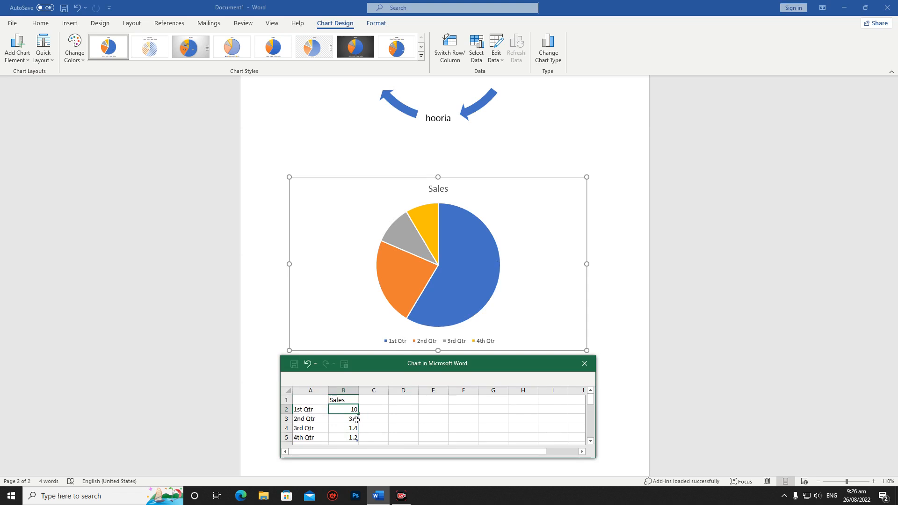
pyautogui.press('Return')
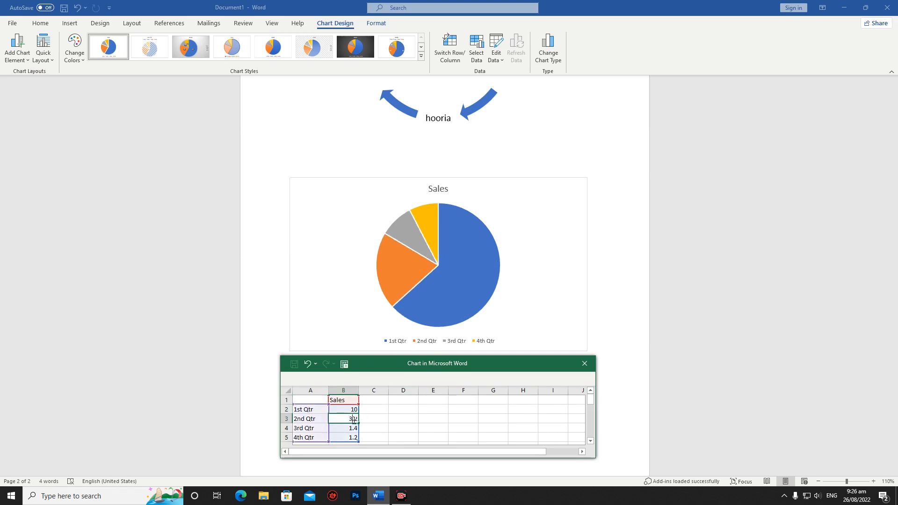
pyautogui.doubleClick(356, 421)
pyautogui.write('5')
pyautogui.press('Return')
# Set the pie chart's sales values to 1 for 3rd Qtr and 50 for 4th Qtr.
pyautogui.doubleClick(352, 427)
pyautogui.doubleClick(353, 426)
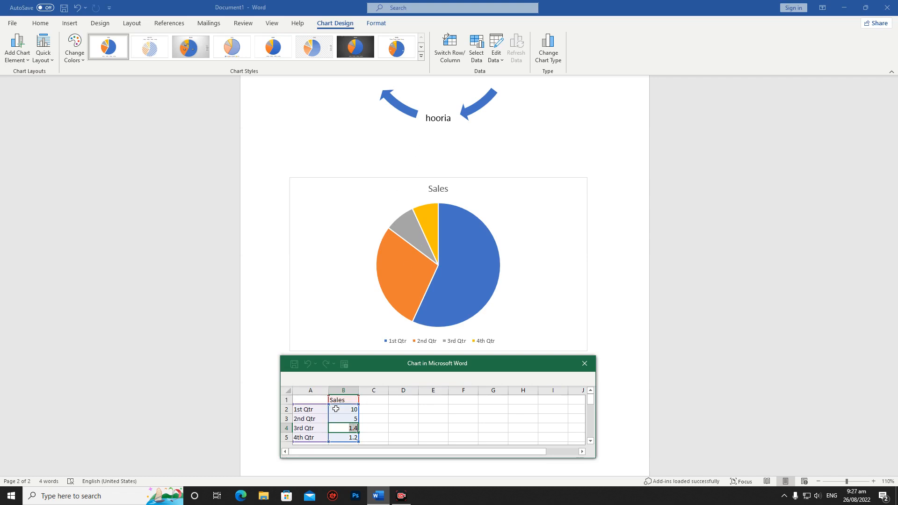
pyautogui.write('1')
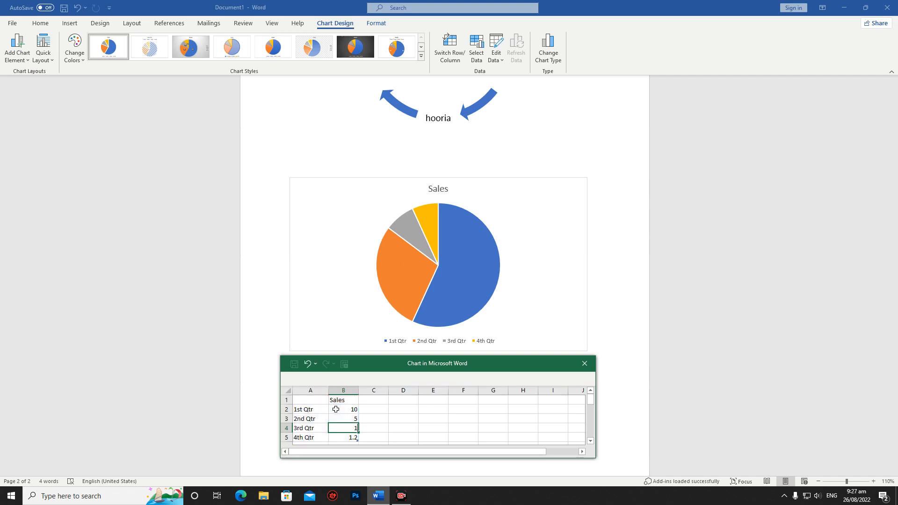
pyautogui.click(352, 437)
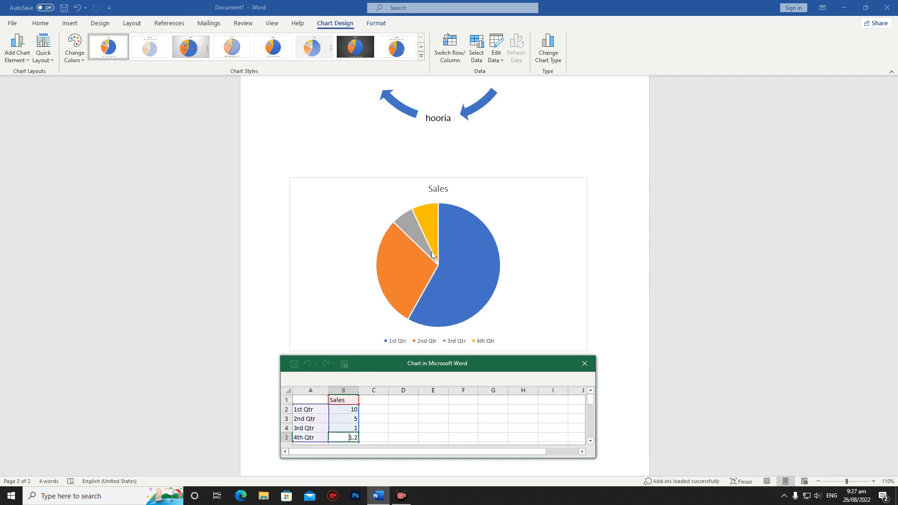
pyautogui.doubleClick(356, 437)
pyautogui.write('50')
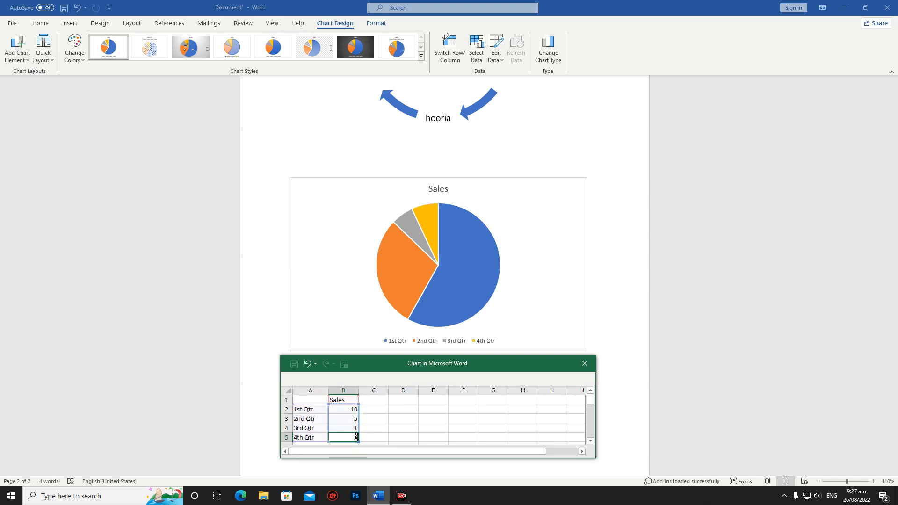
pyautogui.click(397, 436)
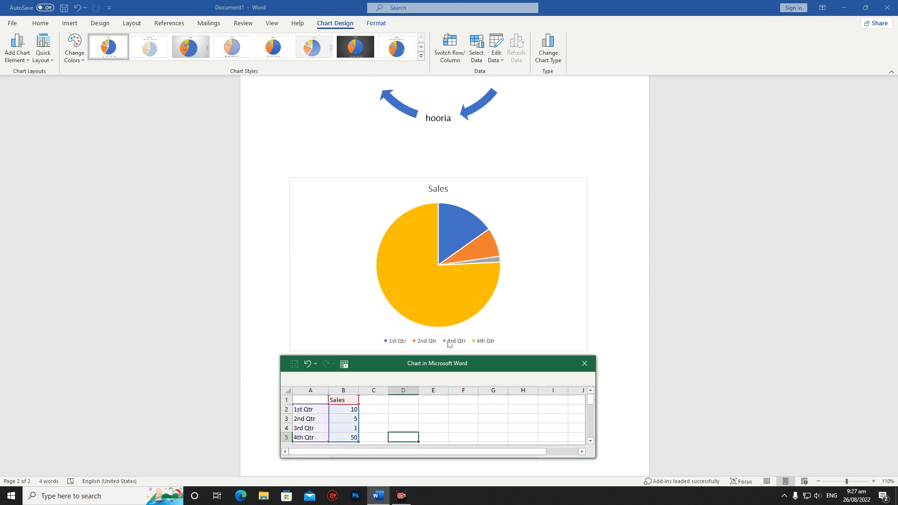
# Rename the 1st Qtr category in the pie chart's data as math.
pyautogui.click(400, 344)
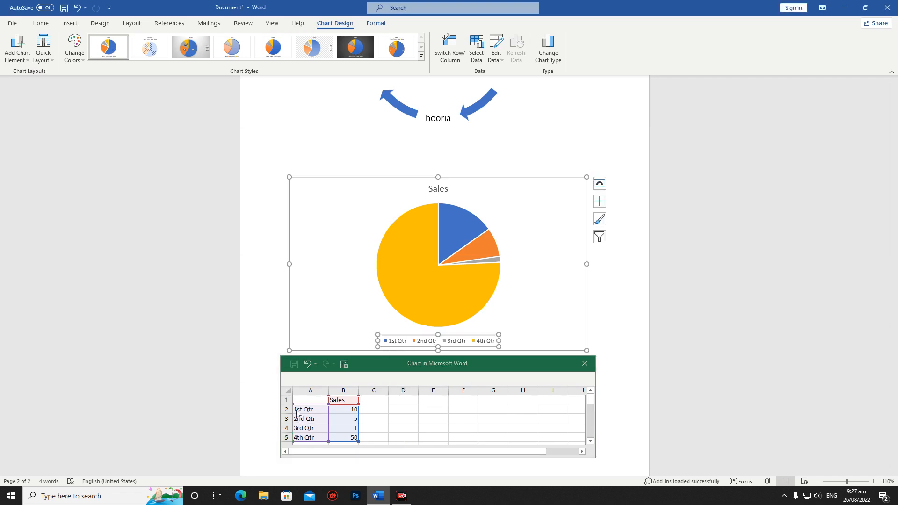
pyautogui.click(296, 408)
pyautogui.doubleClick(307, 410)
pyautogui.moveTo(316, 410); pyautogui.dragTo(287, 409)
pyautogui.write('math')
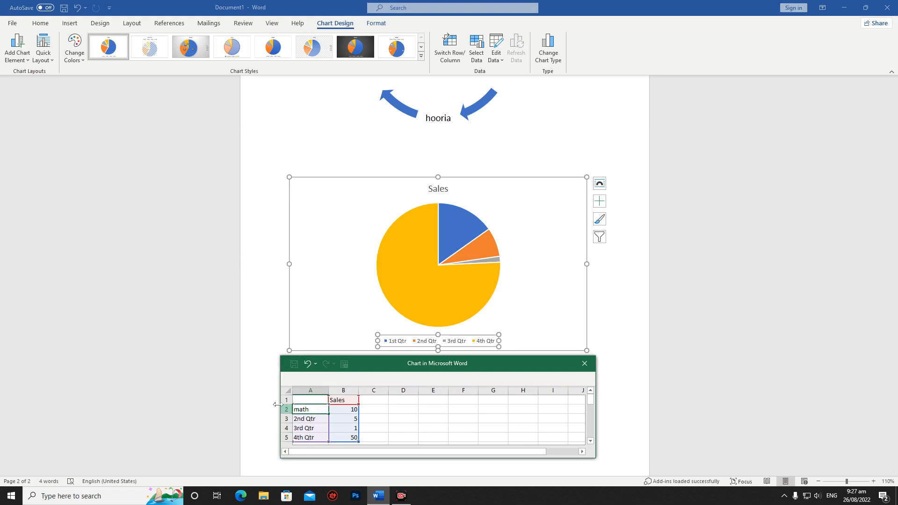
# Rename the 2nd Qtr category in the chart data as english and leave the chart.
pyautogui.doubleClick(313, 419)
pyautogui.doubleClick(314, 421)
pyautogui.doubleClick(315, 421)
pyautogui.moveTo(317, 421); pyautogui.dragTo(272, 421)
pyautogui.write('english')
pyautogui.click(312, 429)
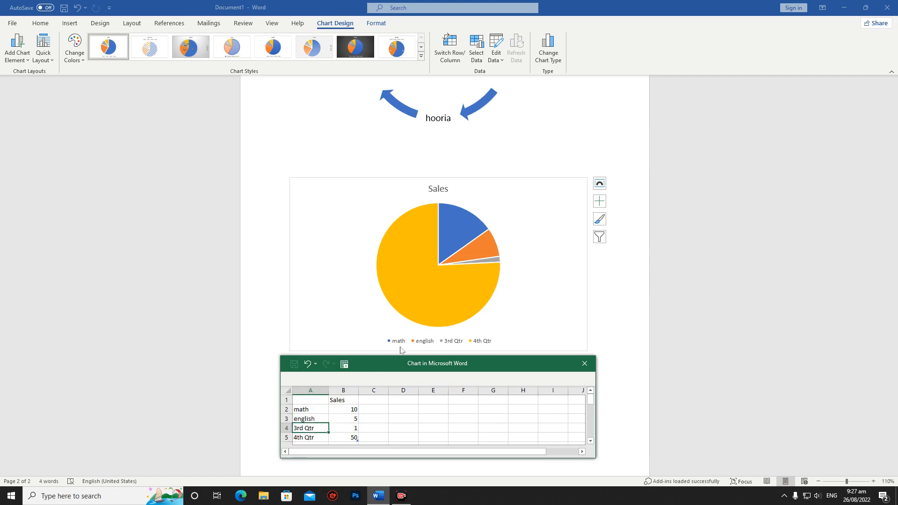
pyautogui.click(622, 293)
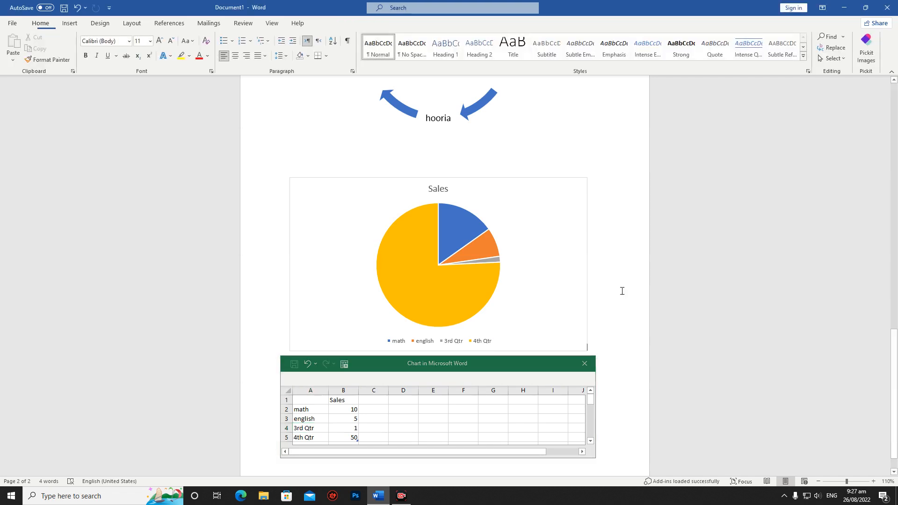
pyautogui.click(78, 24)
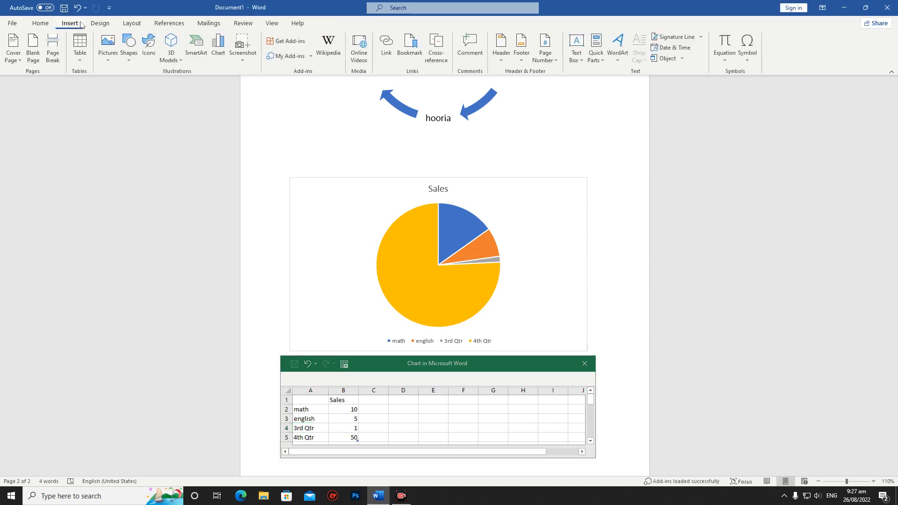
pyautogui.click(247, 60)
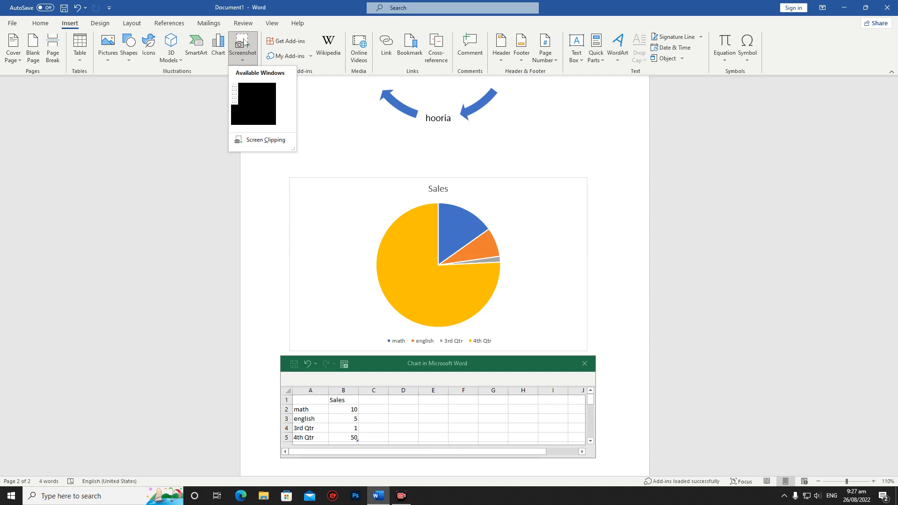
pyautogui.click(244, 42)
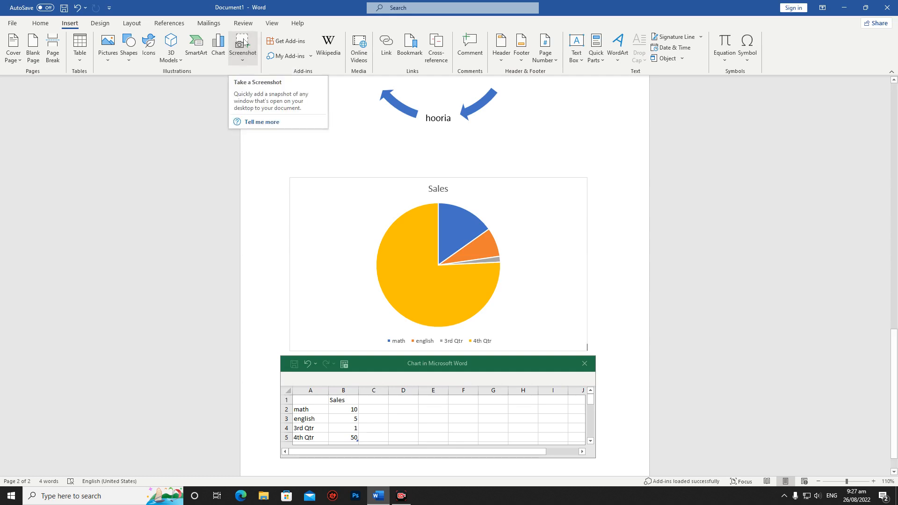
pyautogui.click(244, 42)
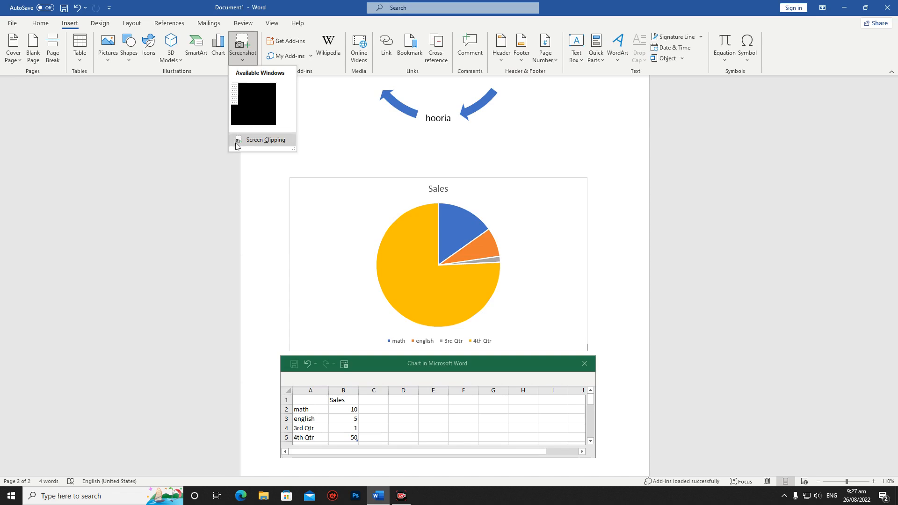
pyautogui.click(237, 142)
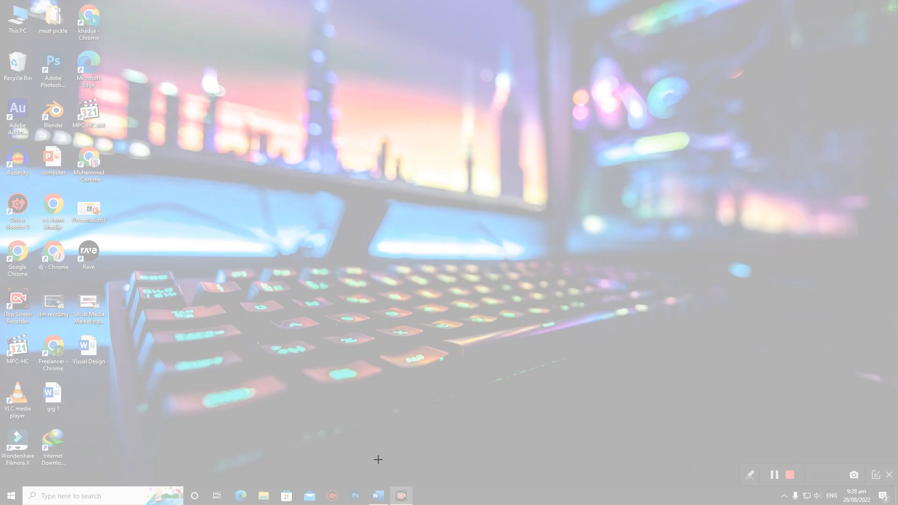
pyautogui.click(374, 496)
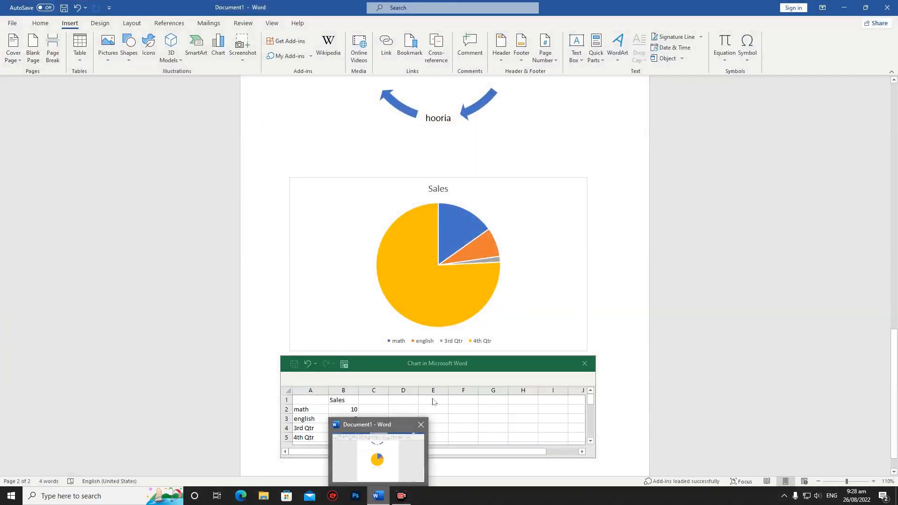
# Insert a screen clipping of the desktop wallpaper's keyboard area above the cycle SmartArt and deselect the picture.
pyautogui.scroll(2, 287, 145)
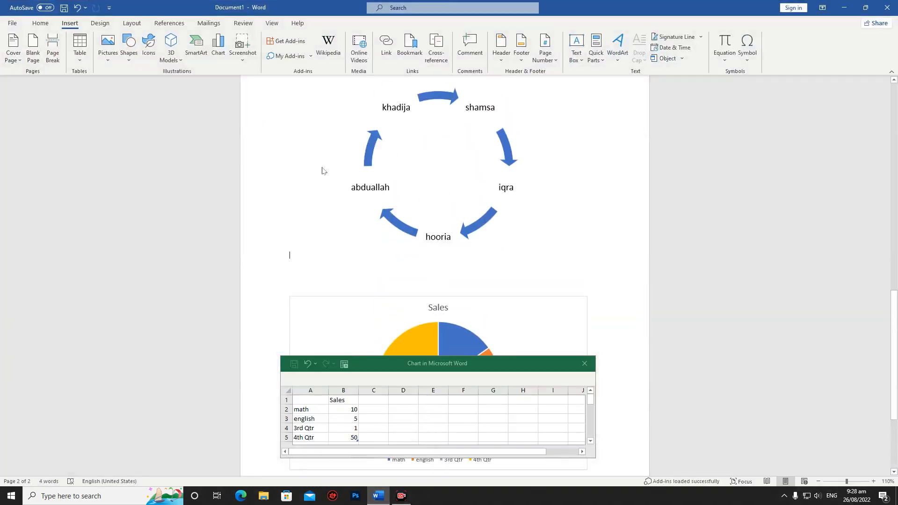
pyautogui.click(246, 52)
pyautogui.click(260, 140)
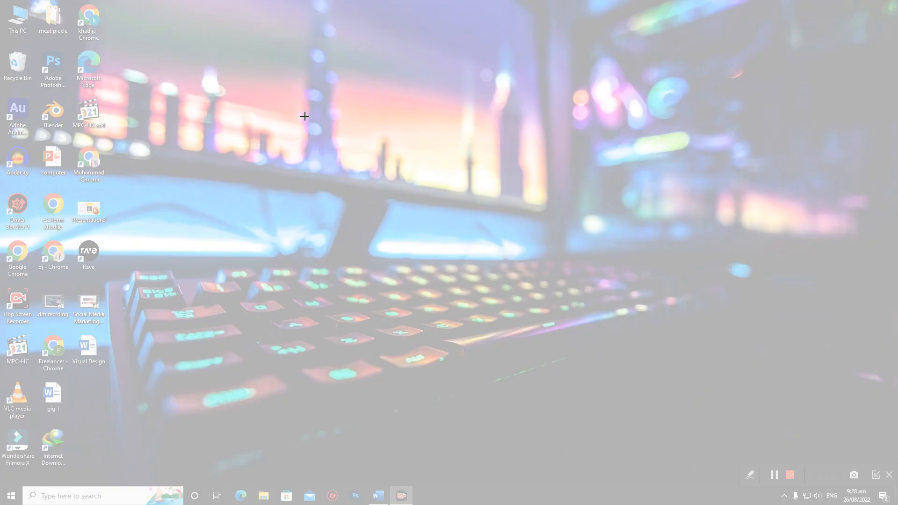
pyautogui.moveTo(304, 116); pyautogui.dragTo(686, 417)
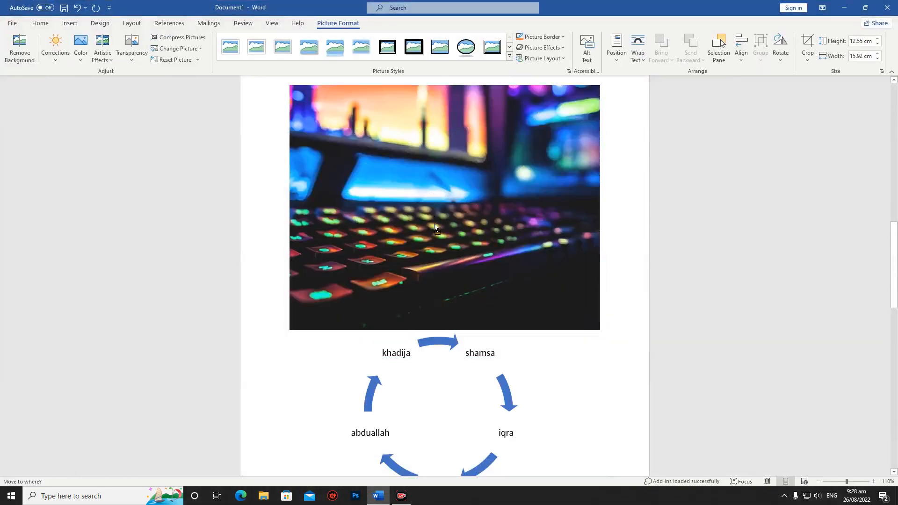
pyautogui.click(583, 367)
pyautogui.scroll(-1, 528, 187)
pyautogui.click(528, 187)
pyautogui.scroll(-5, 528, 189)
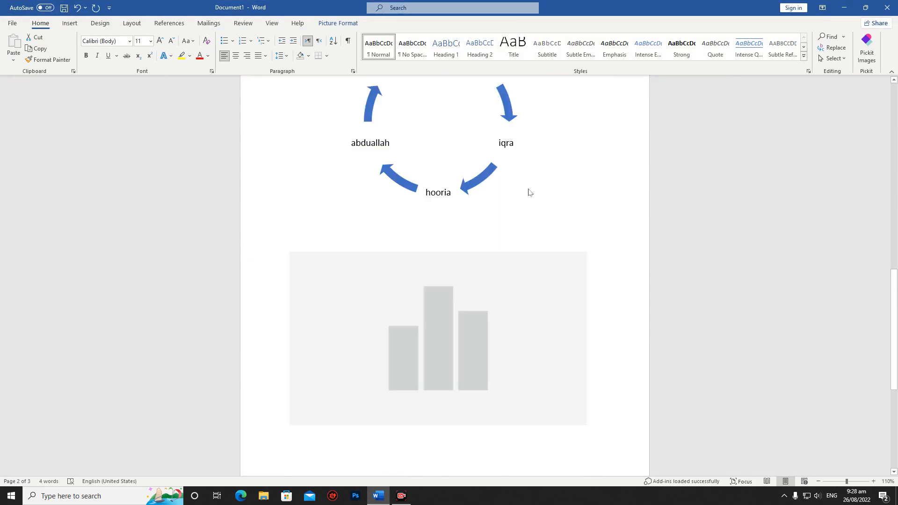
pyautogui.click(528, 188)
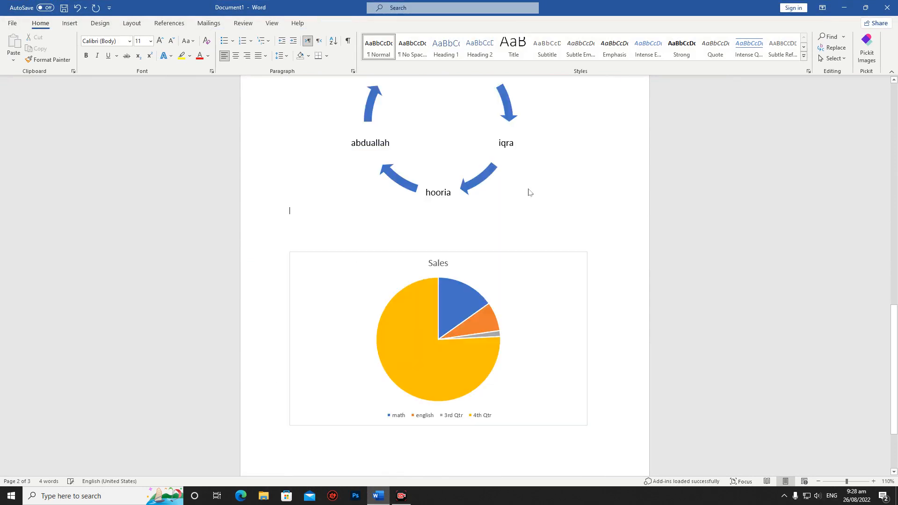
# Insert a table of 10 columns by 8 rows below the pie chart.
pyautogui.click(99, 24)
pyautogui.click(70, 22)
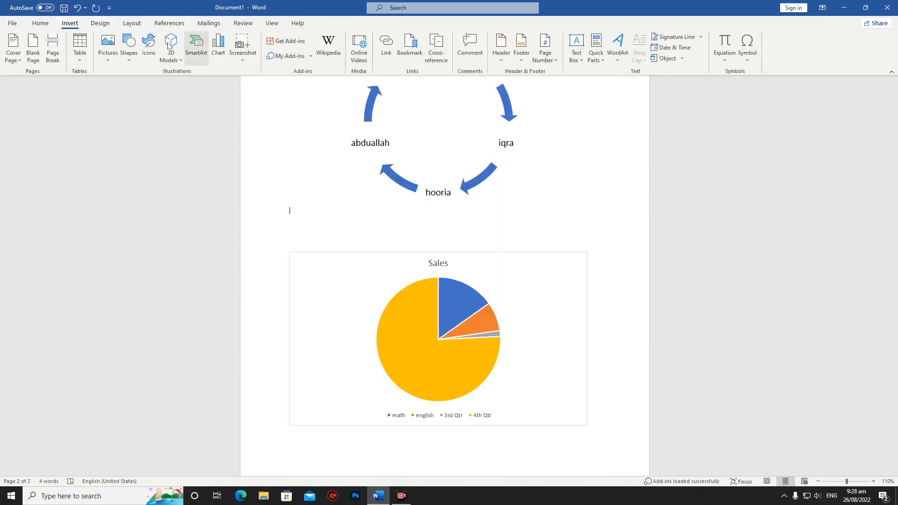
pyautogui.scroll(-2, 365, 212)
pyautogui.scroll(-1, 364, 211)
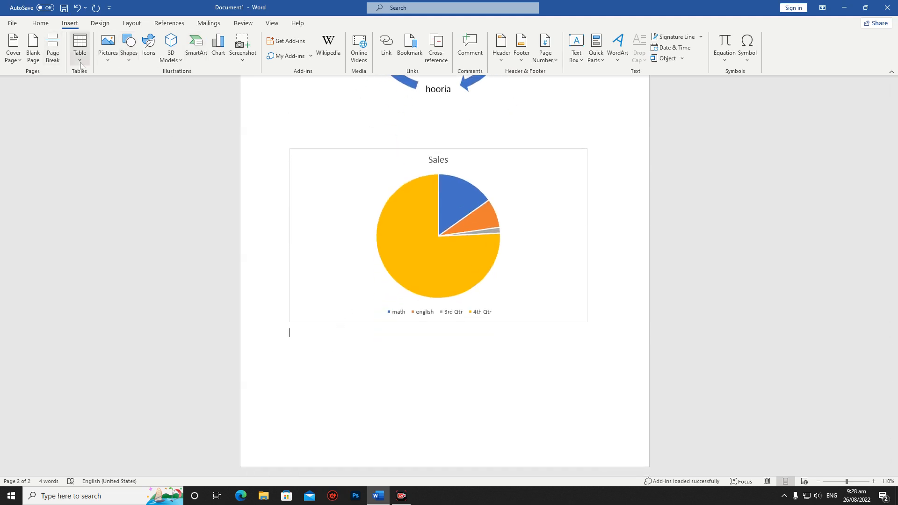
pyautogui.click(79, 47)
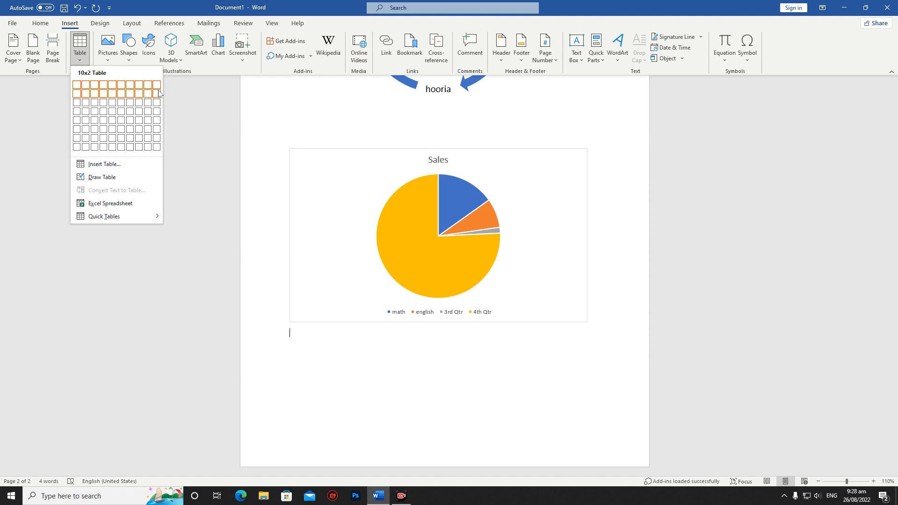
pyautogui.click(156, 146)
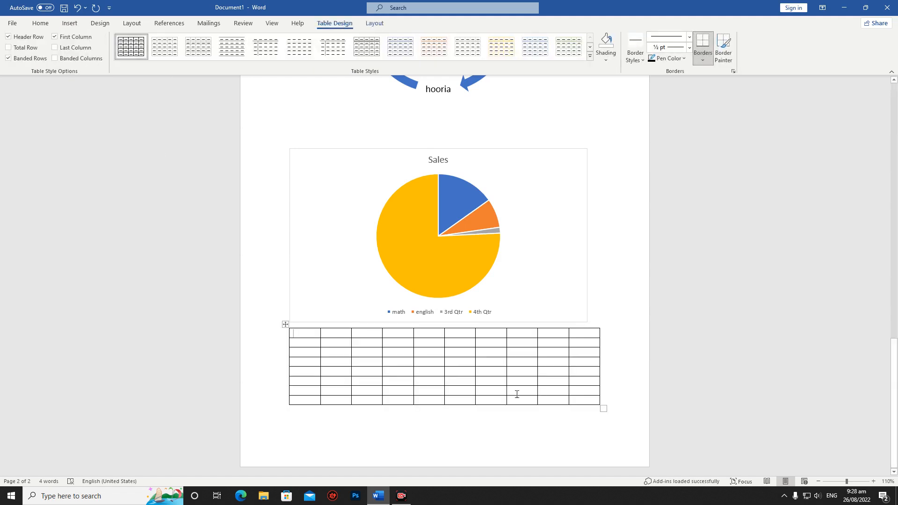
# Enter ghhhhhg in the table's first cell and append two rows at the table's end.
pyautogui.write('ghhhhhg')
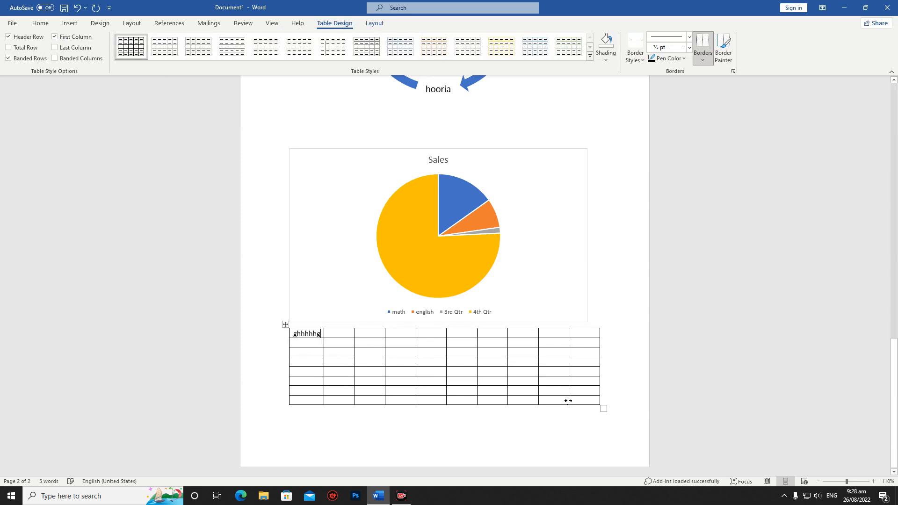
pyautogui.press('Return')
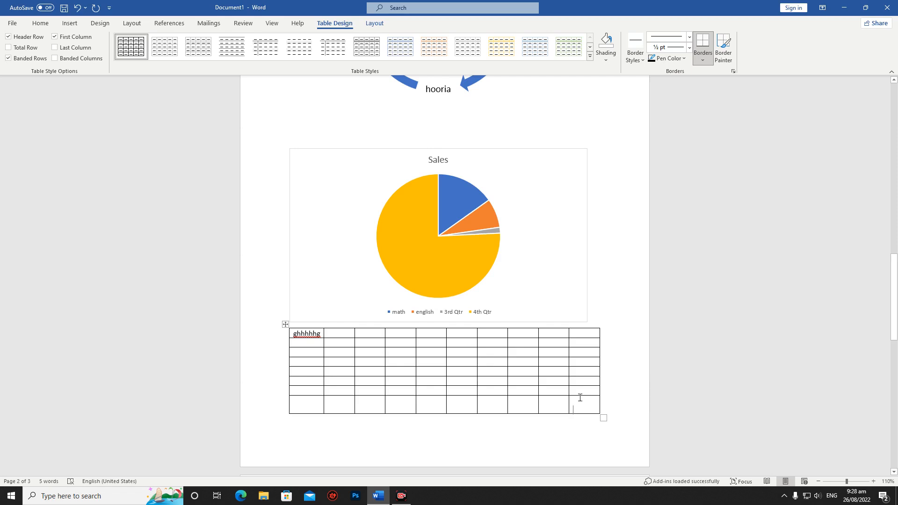
pyautogui.press('BackSpace')
pyautogui.press('Tab')
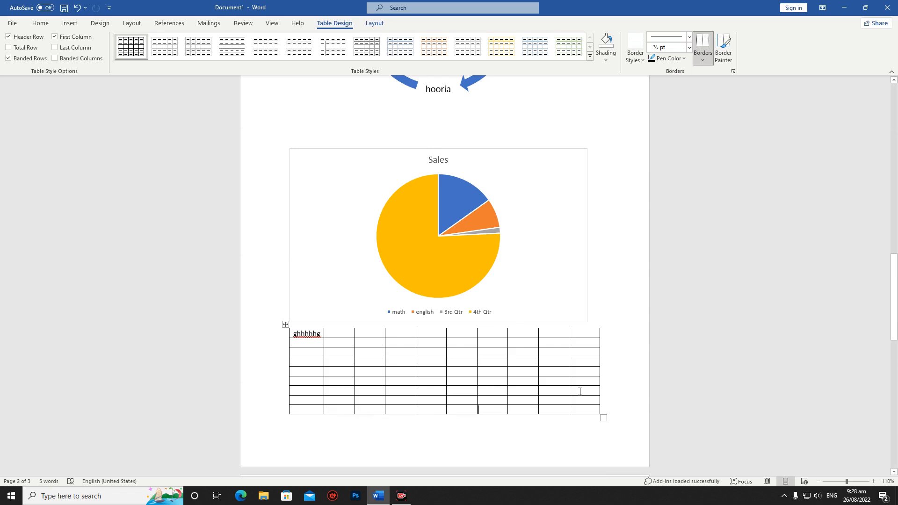
pyautogui.press('Tab')
pyautogui.press('Tab')
pyautogui.scroll(6, 370, 206)
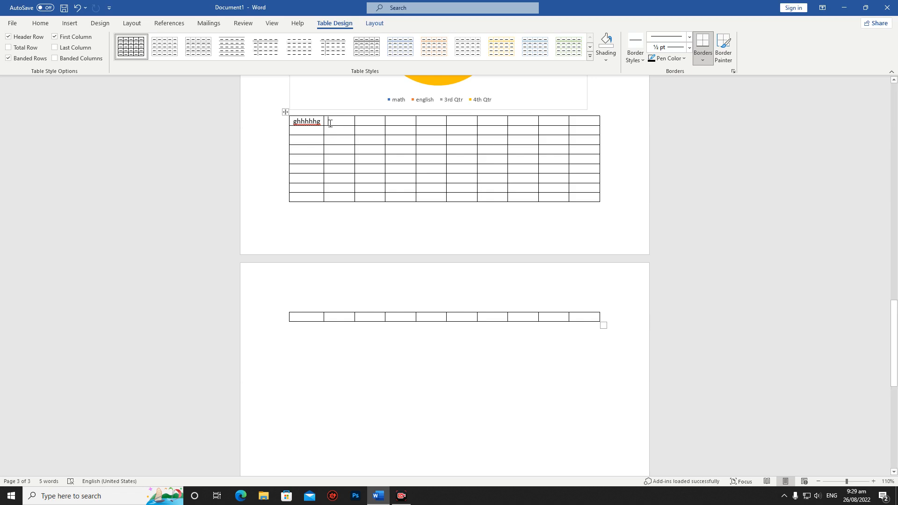
# Make the table's first two rows taller by adding a blank line in a cell of each.
pyautogui.press('Return')
pyautogui.click(347, 142)
pyautogui.press('Return')
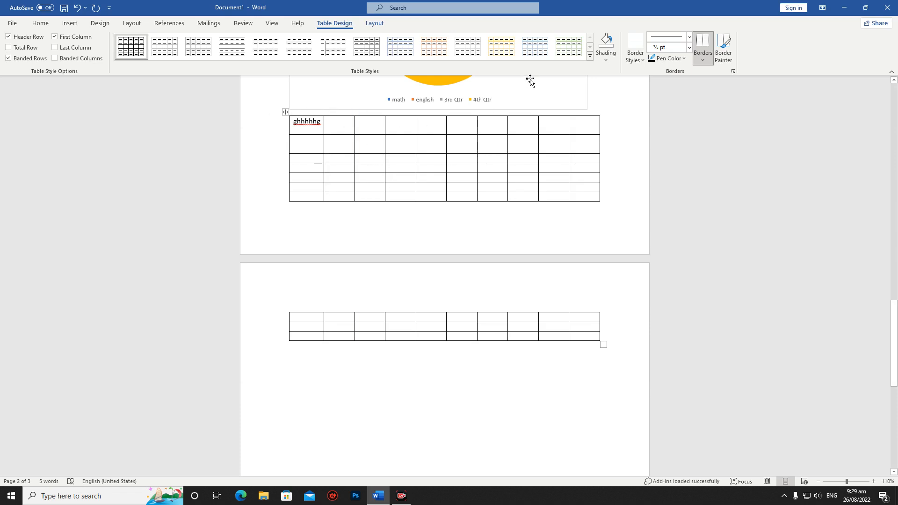
# Try several built-in table styles on the table and return it to the plain black grid style.
pyautogui.click(565, 51)
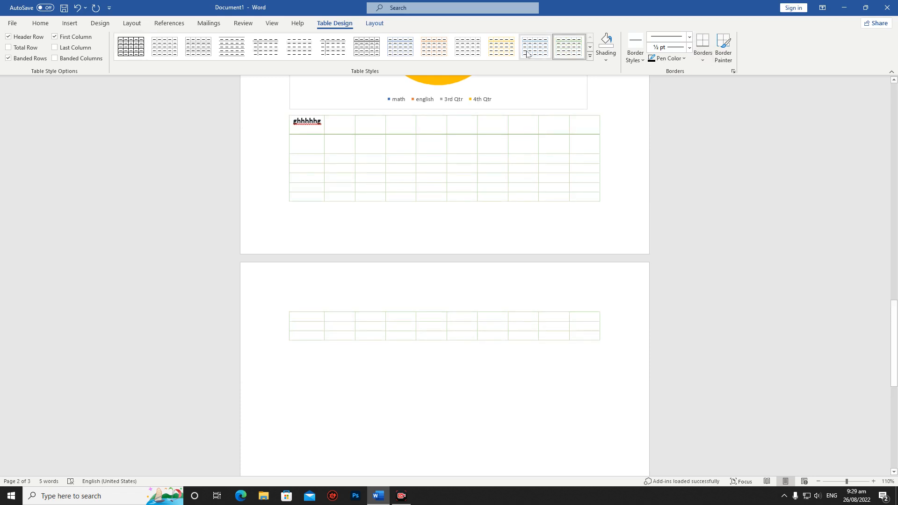
pyautogui.click(492, 51)
pyautogui.click(366, 50)
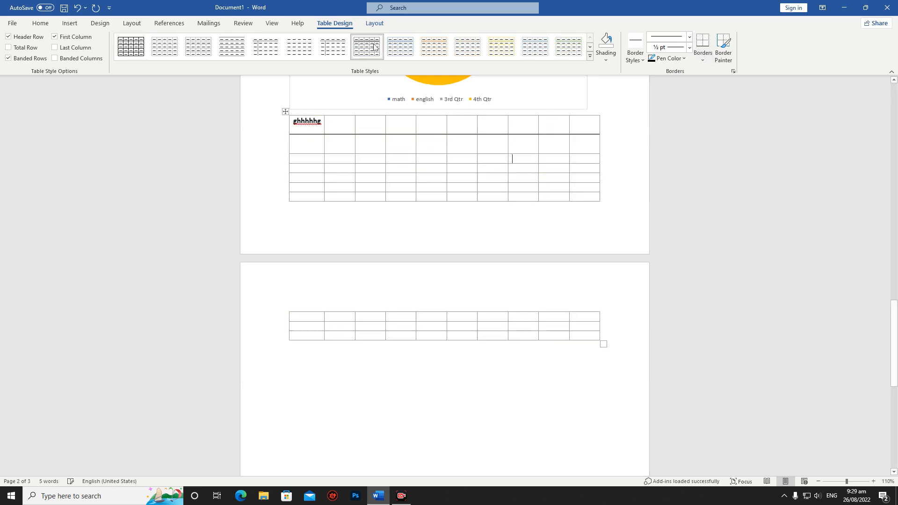
pyautogui.click(258, 51)
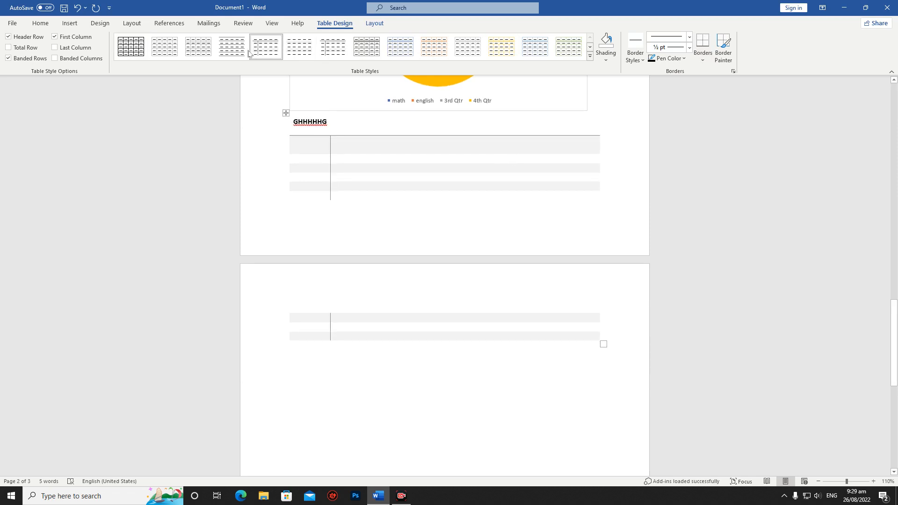
pyautogui.click(195, 52)
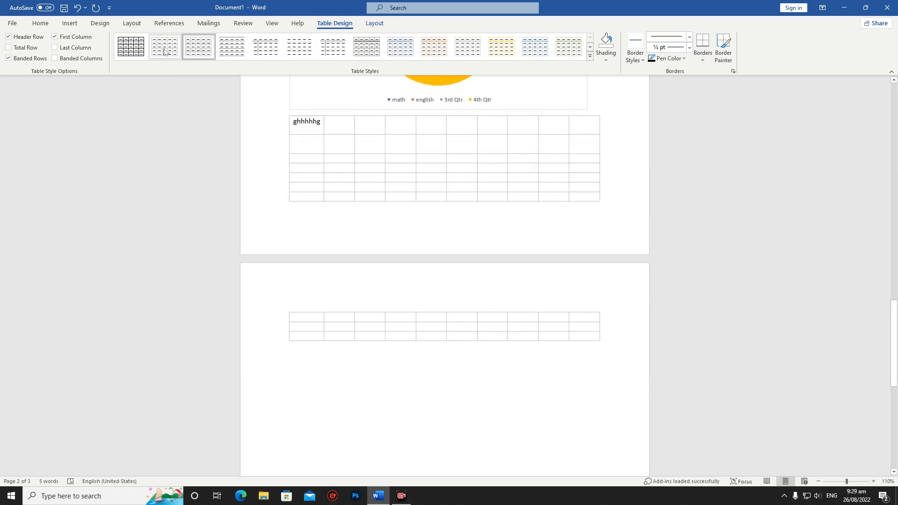
pyautogui.click(131, 47)
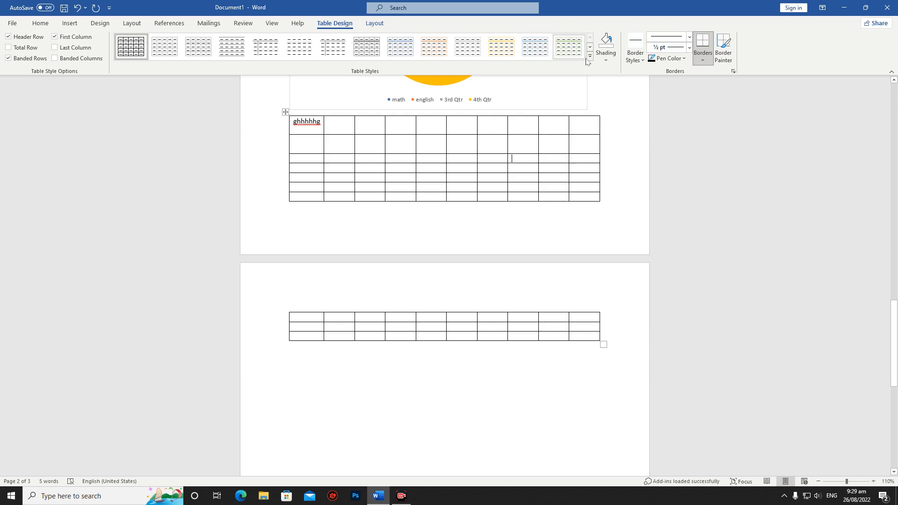
# Insert a nested table of 3 columns and 3 rows in the third-row, eighth-column cell of the existing table.
pyautogui.click(70, 24)
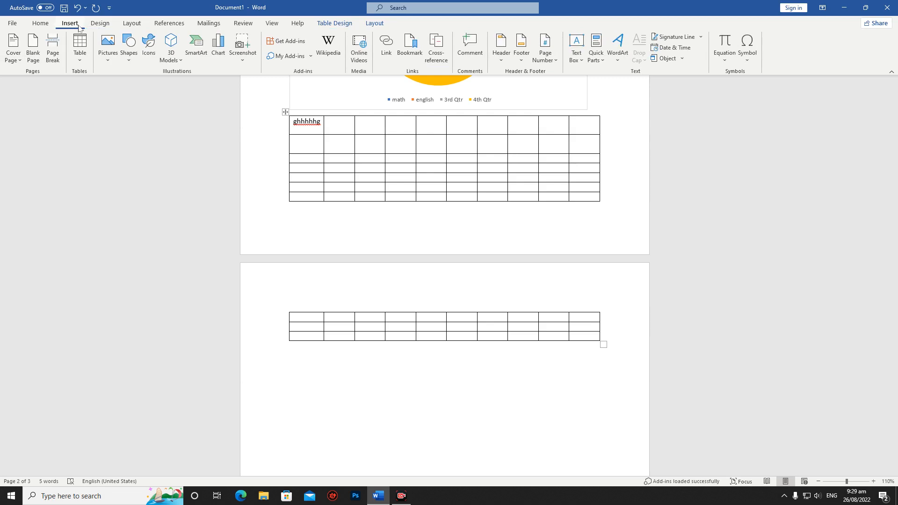
pyautogui.click(79, 49)
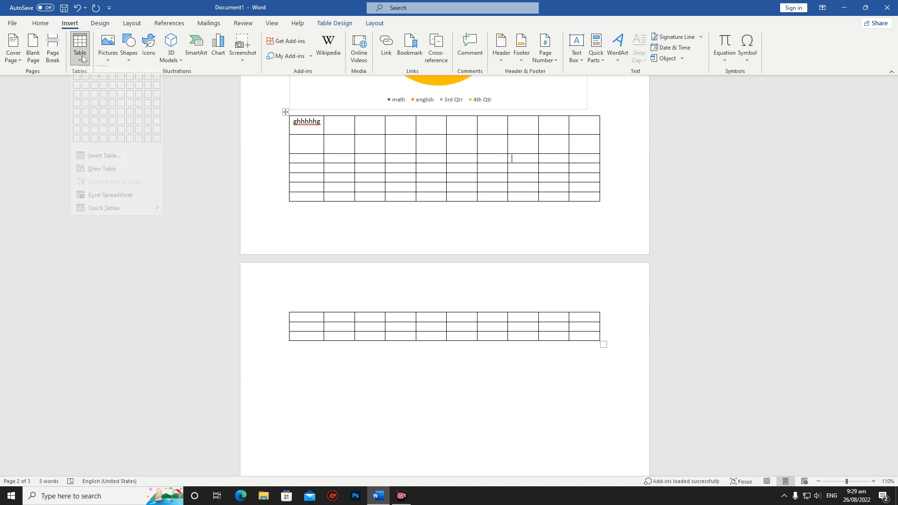
pyautogui.click(108, 164)
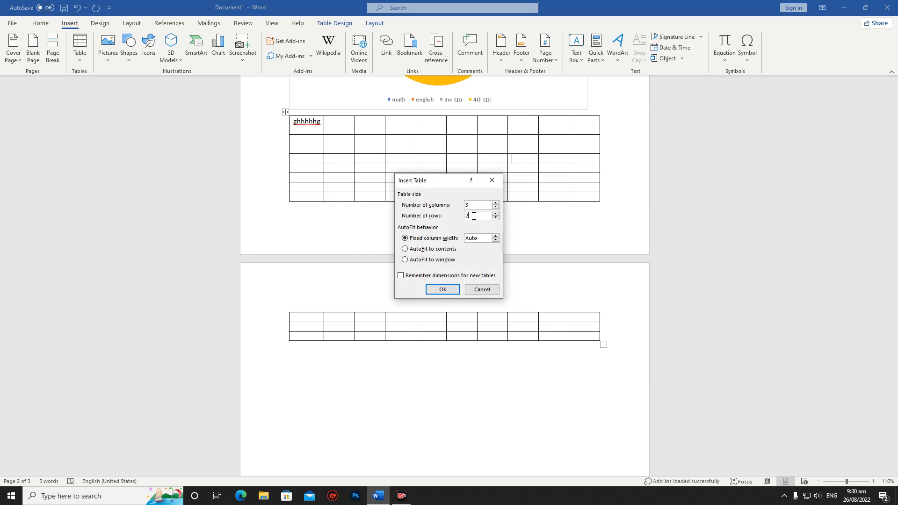
pyautogui.press('Tab')
pyautogui.write('3')
pyautogui.click(445, 289)
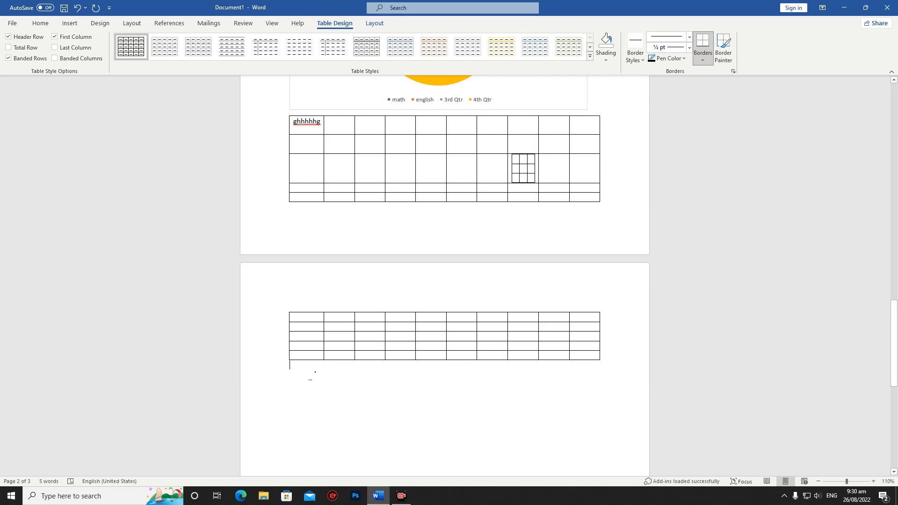
# Insert a table of 5 columns and 2 rows directly beneath the last row of the existing table.
pyautogui.click(279, 374)
pyautogui.click(80, 22)
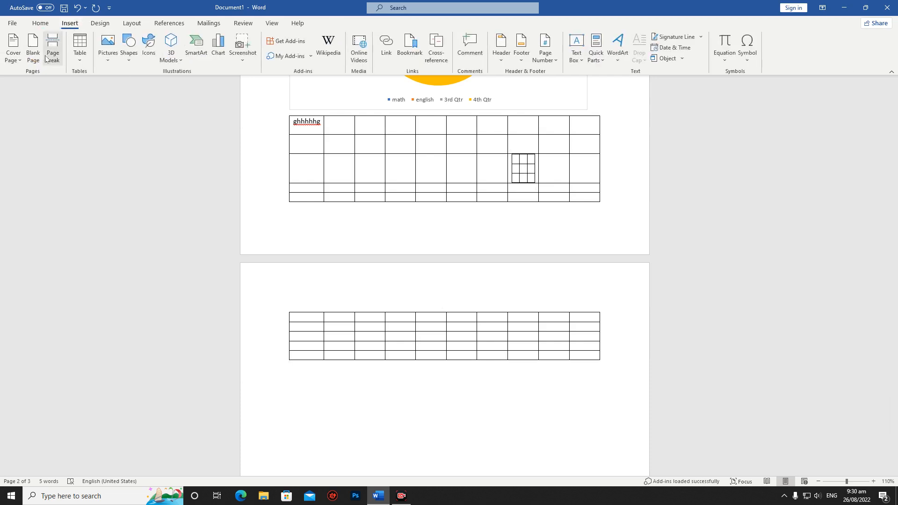
pyautogui.click(80, 47)
pyautogui.click(100, 164)
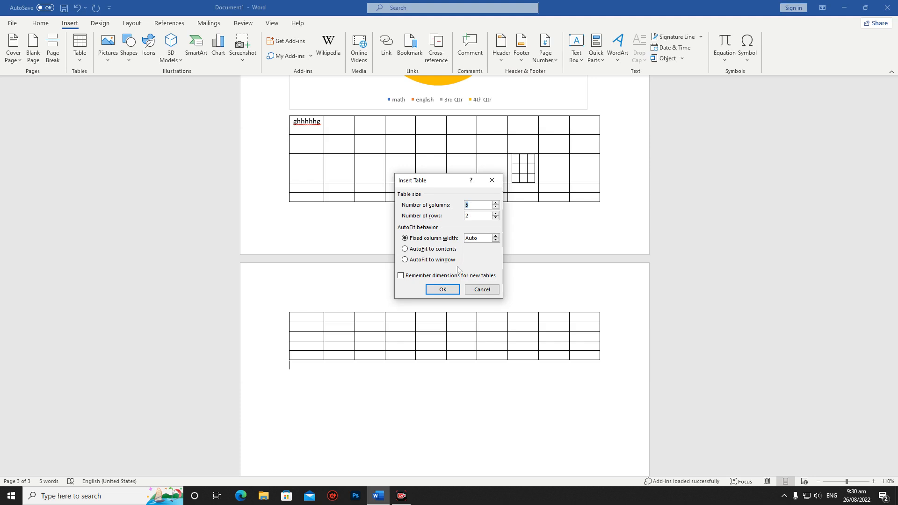
pyautogui.click(442, 289)
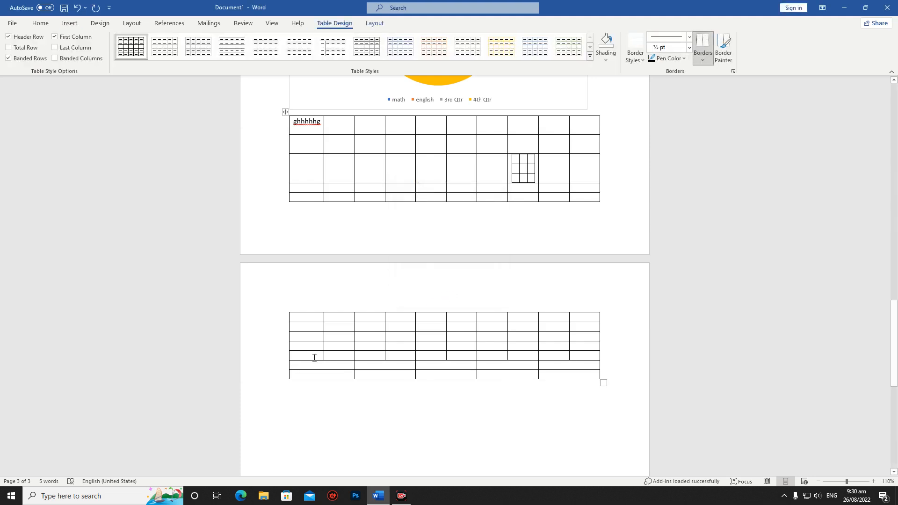
# Insert a separate table of 5 columns and 2 rows a few lines below the existing tables.
pyautogui.click(295, 404)
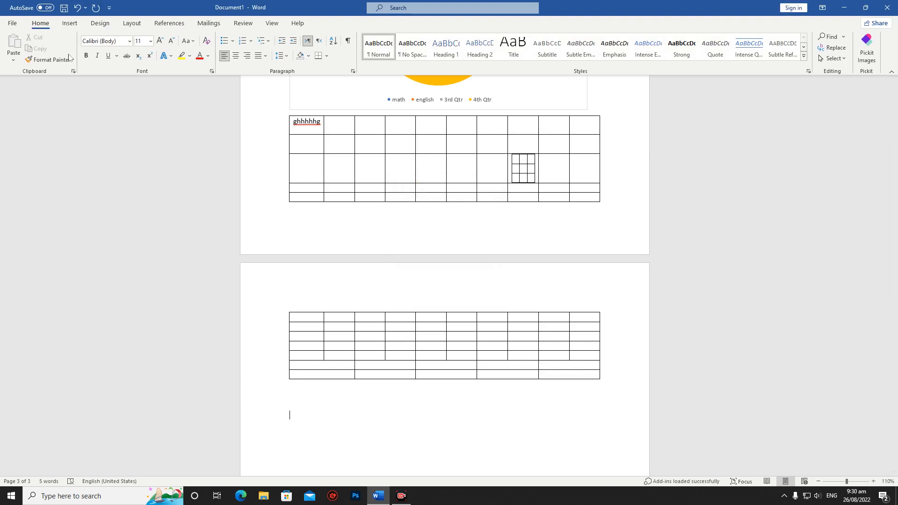
pyautogui.click(69, 23)
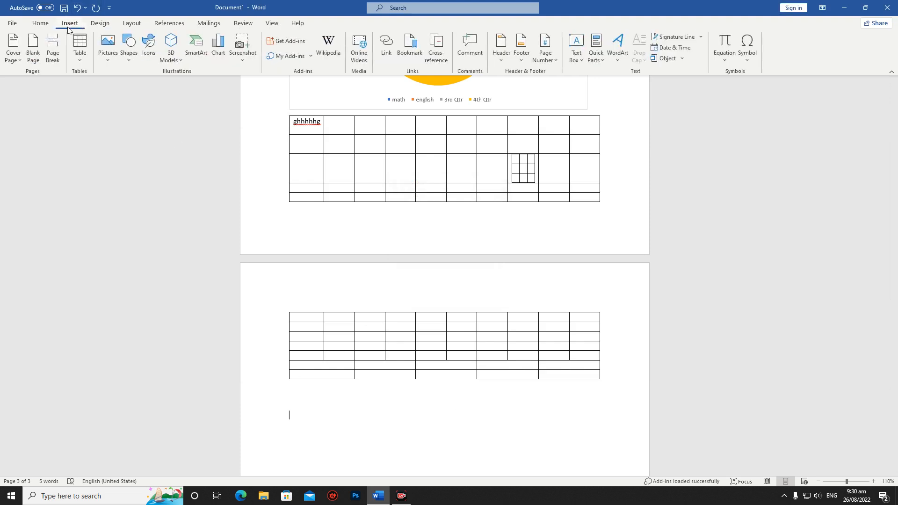
pyautogui.click(83, 57)
pyautogui.click(96, 163)
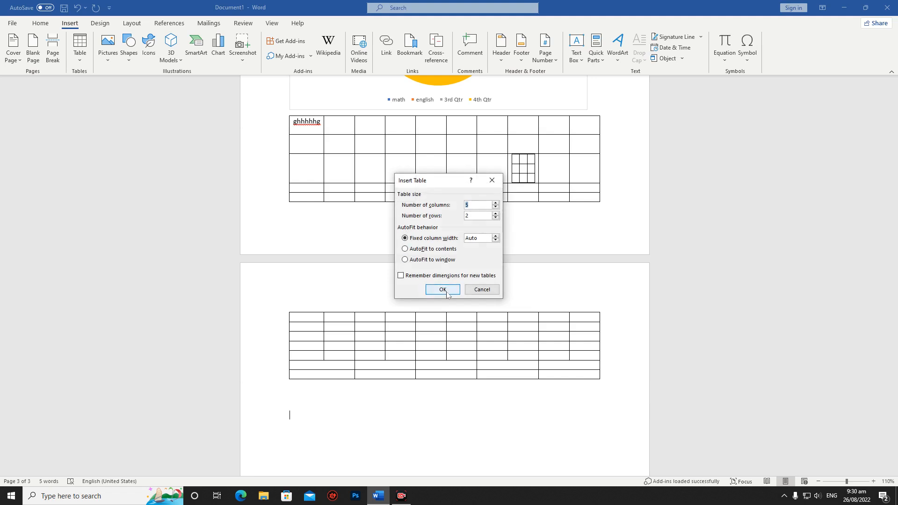
pyautogui.click(431, 290)
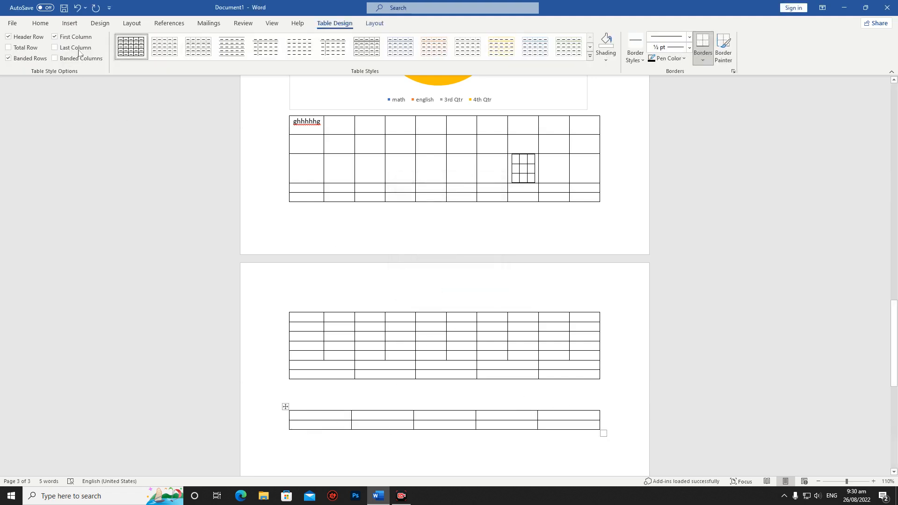
# Draw a freehand table outline about 15.8 cm wide and 2.1 cm high below the separate five-column table.
pyautogui.click(69, 23)
pyautogui.click(80, 50)
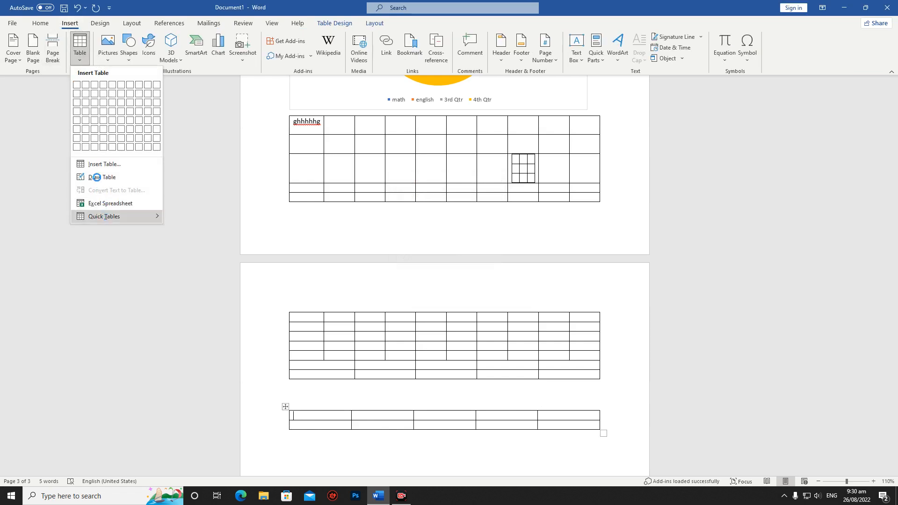
pyautogui.click(95, 178)
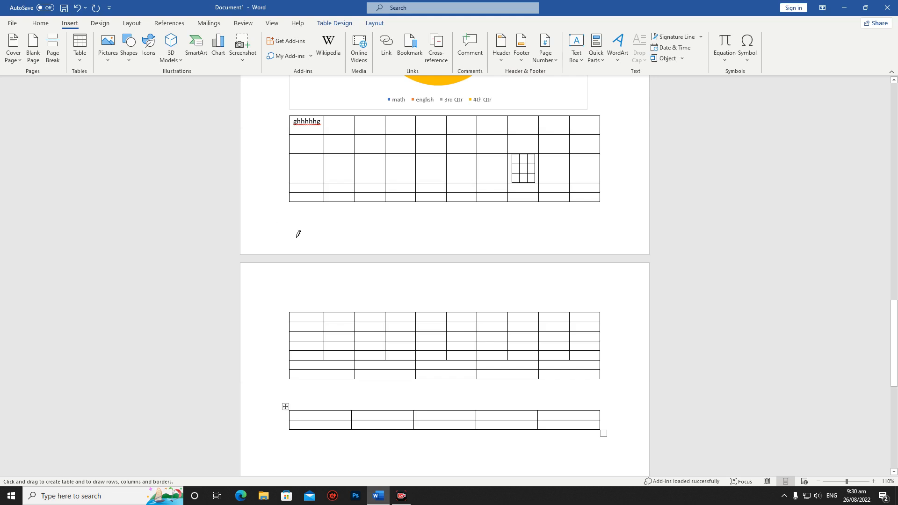
pyautogui.scroll(-3, 297, 233)
pyautogui.moveTo(292, 346)
pyautogui.mouseDown()
pyautogui.moveTo(364, 410)
pyautogui.moveTo(565, 403)
pyautogui.moveTo(599, 391)
pyautogui.mouseUp()
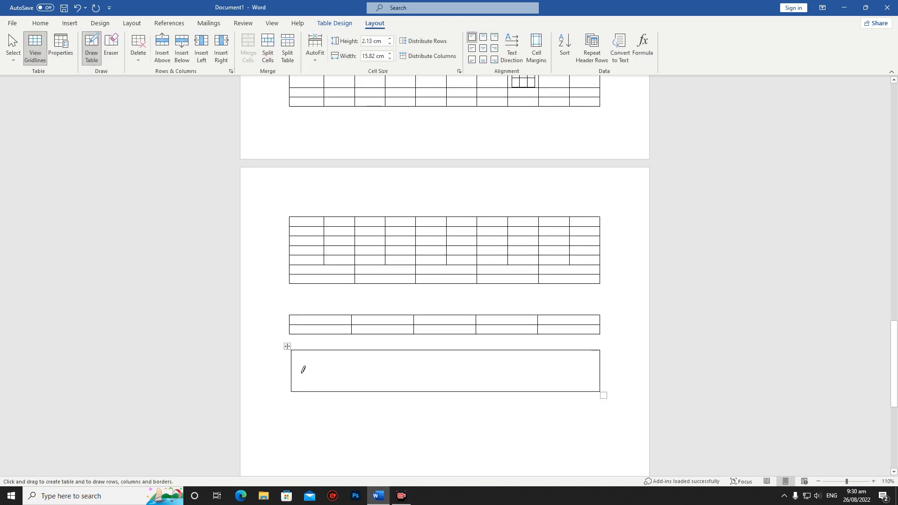
# Divide the drawn table into two rows and three columns with one horizontal and two vertical lines.
pyautogui.moveTo(293, 369); pyautogui.dragTo(487, 364)
pyautogui.moveTo(573, 368); pyautogui.dragTo(573, 368)
pyautogui.moveTo(406, 349); pyautogui.dragTo(404, 393)
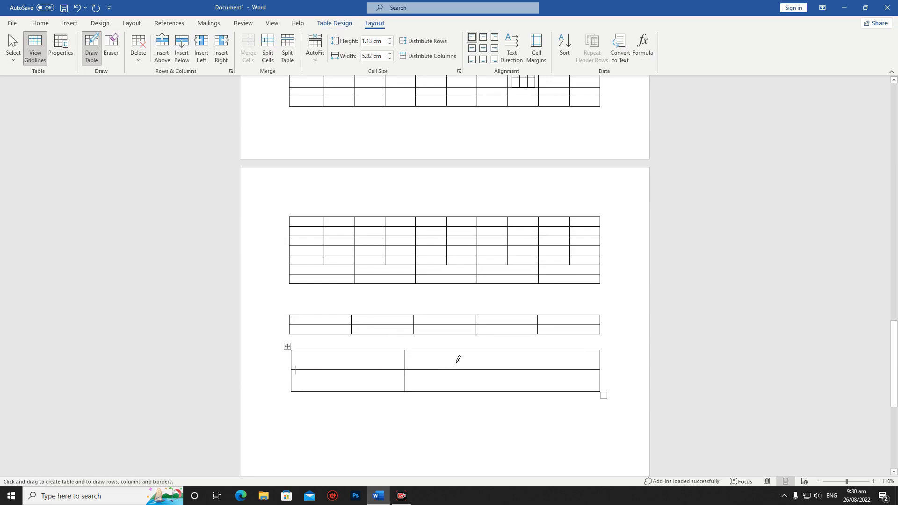
pyautogui.moveTo(518, 352)
pyautogui.mouseDown()
pyautogui.moveTo(528, 395)
pyautogui.moveTo(515, 389)
pyautogui.mouseUp()
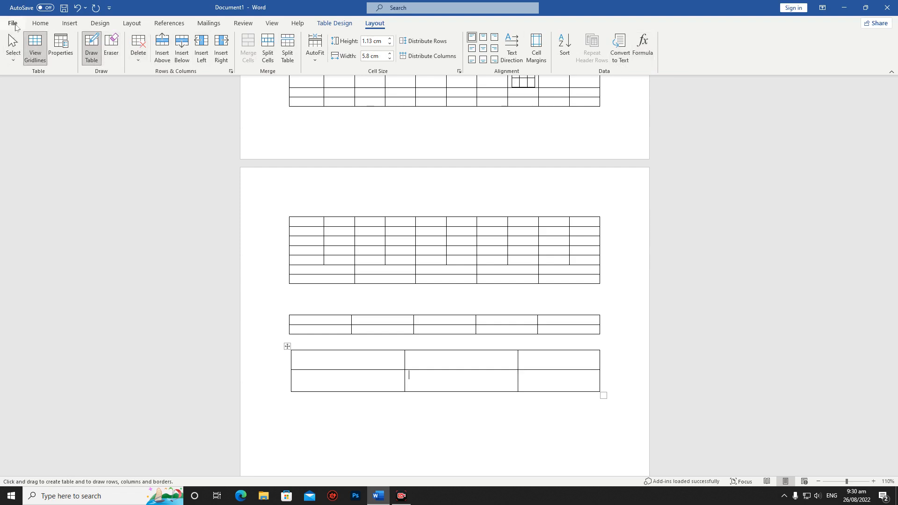
# Insert a page break directly below the drawn table.
pyautogui.click(70, 23)
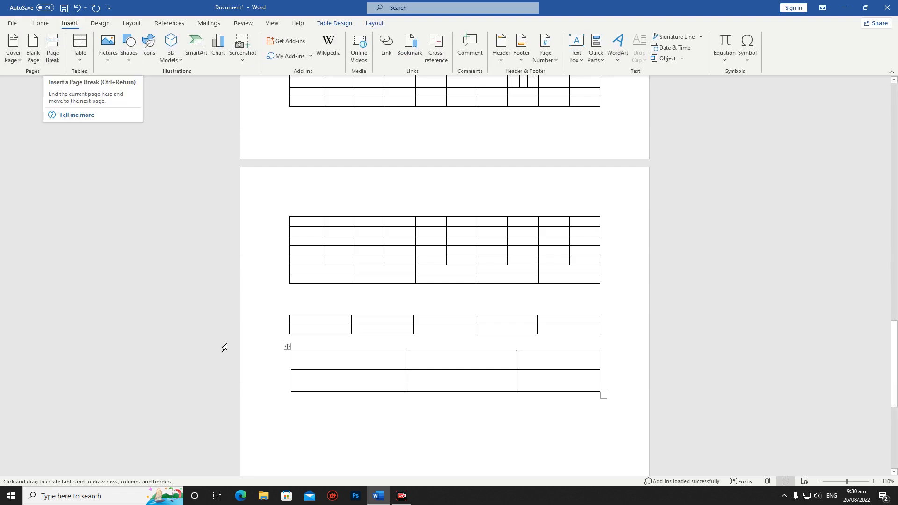
pyautogui.click(292, 406)
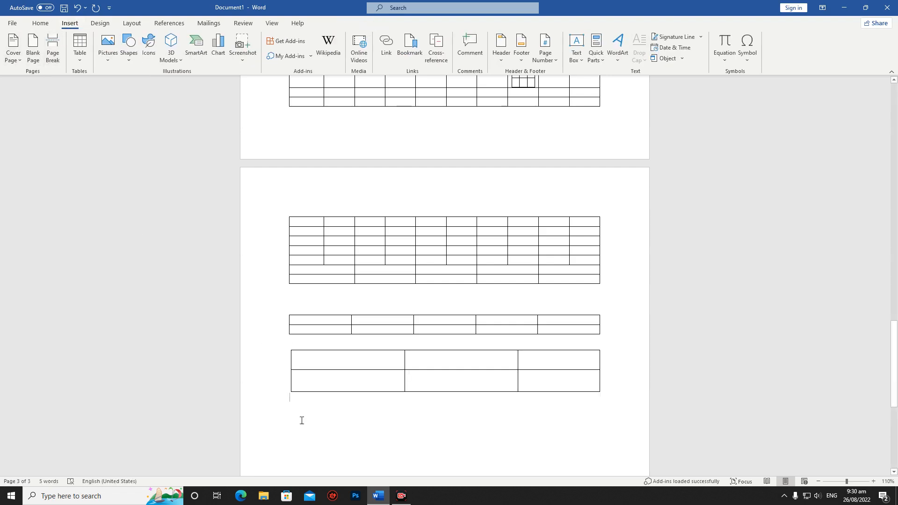
pyautogui.click(56, 51)
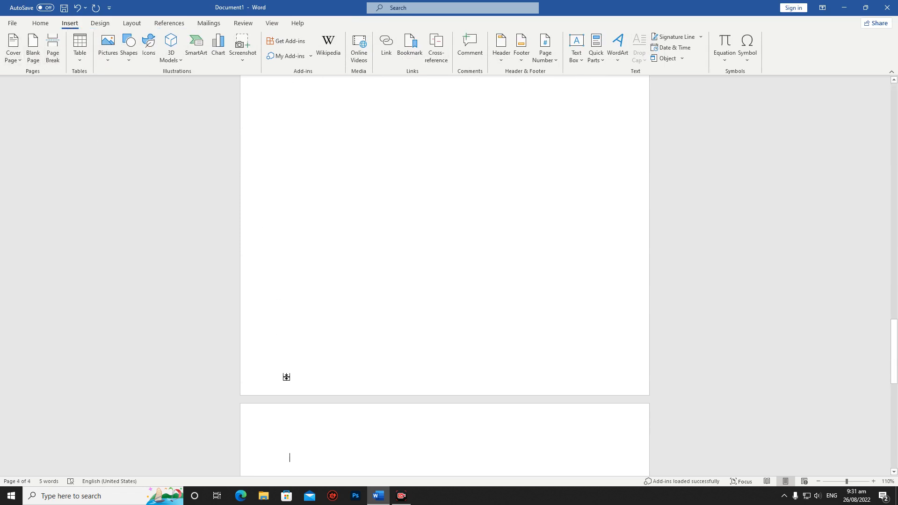
pyautogui.scroll(-3, 286, 375)
pyautogui.scroll(-2, 328, 367)
pyautogui.scroll(6, 323, 327)
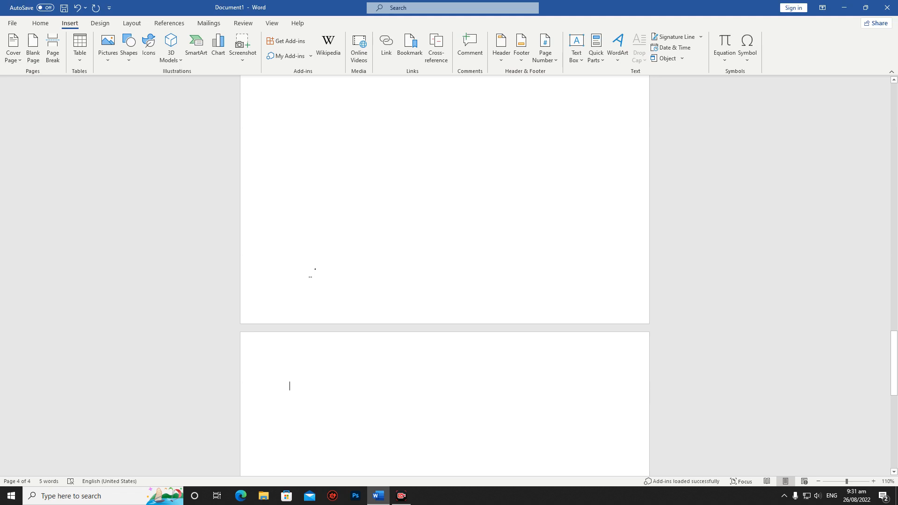
# Add several blank lines on page 3 and insert another page break after them.
pyautogui.press('Return')
pyautogui.press('Return')
pyautogui.press('Return')
pyautogui.press('Return')
pyautogui.press('Return')
pyautogui.press('Return')
pyautogui.press('Return')
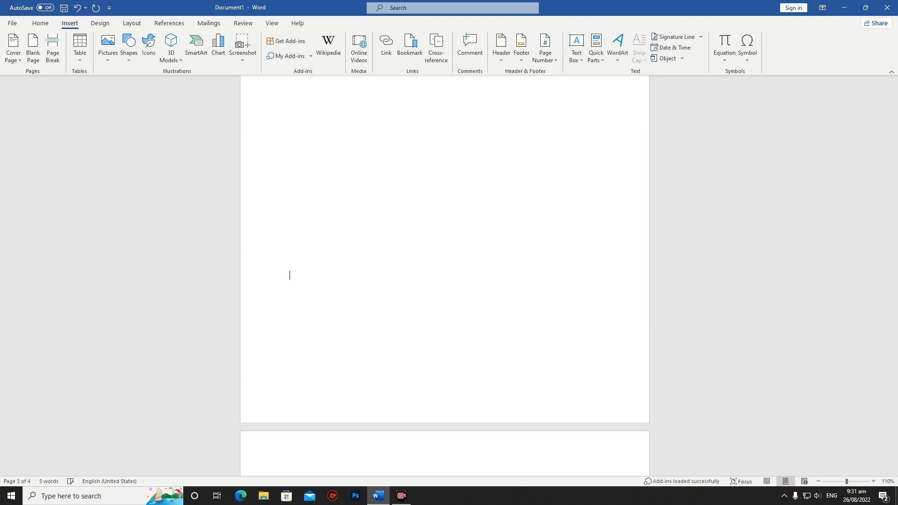
pyautogui.hotkey('ctrl', 'Return')
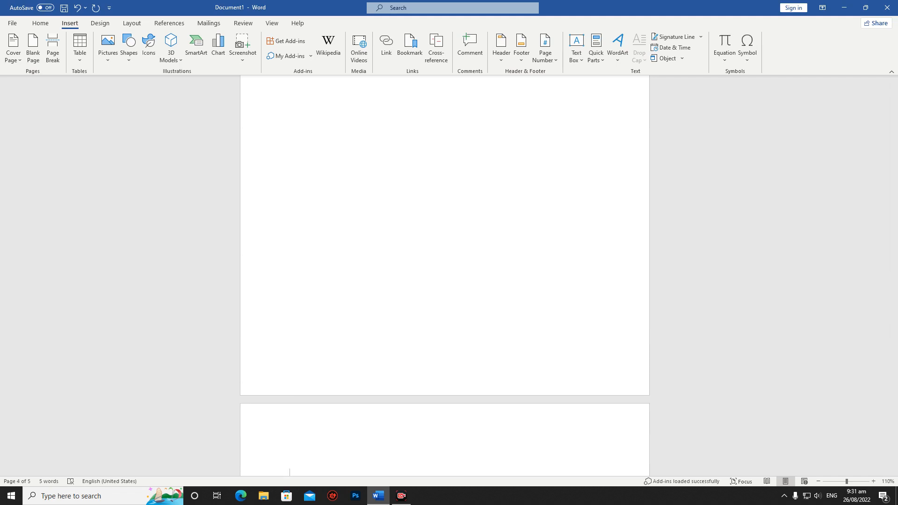
# Insert the built-in Integral cover page at the start of the document.
pyautogui.scroll(2, 240, 196)
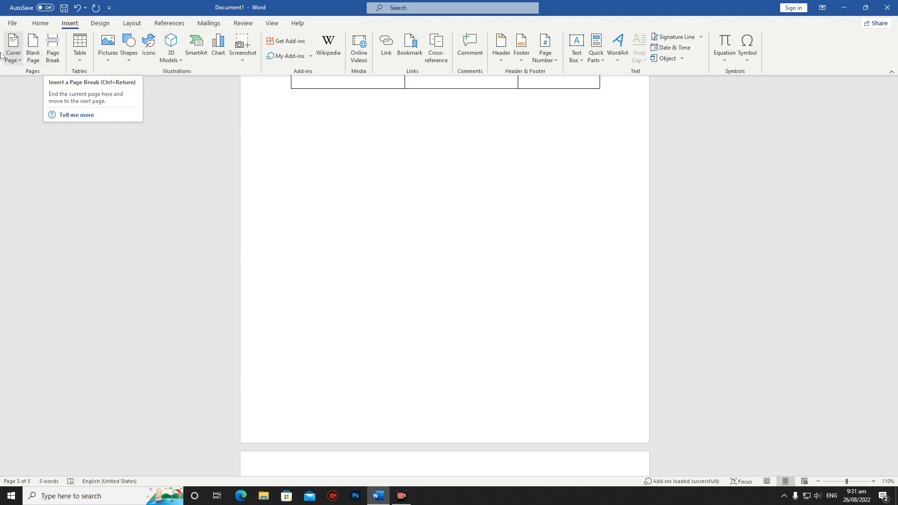
pyautogui.click(12, 57)
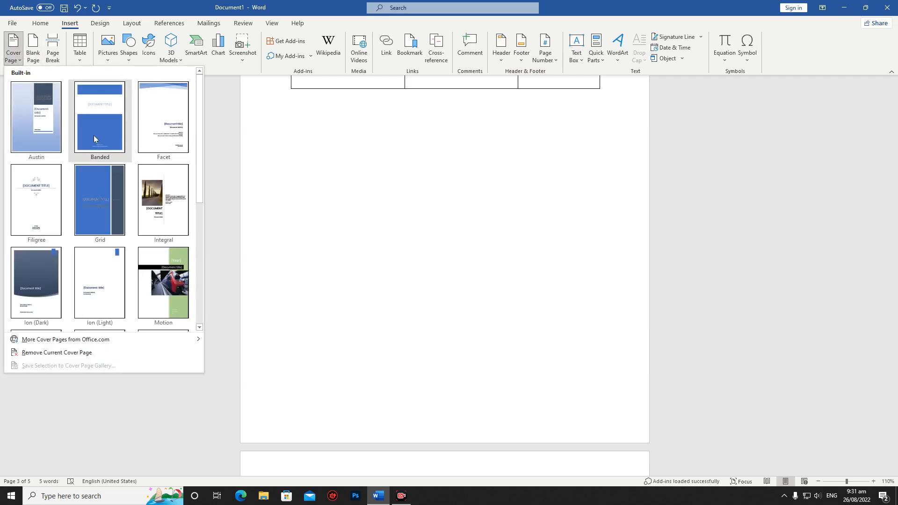
pyautogui.click(157, 209)
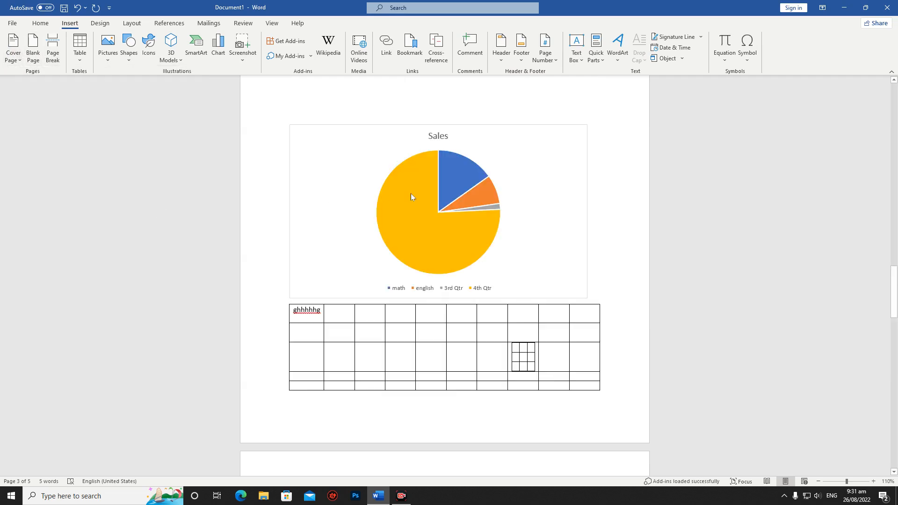
pyautogui.scroll(1, 496, 248)
pyautogui.scroll(-5, 497, 240)
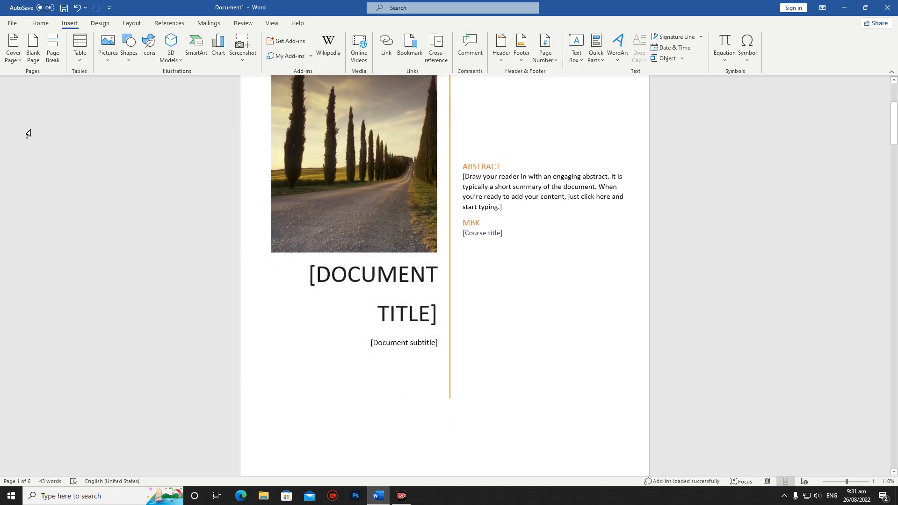
pyautogui.click(14, 61)
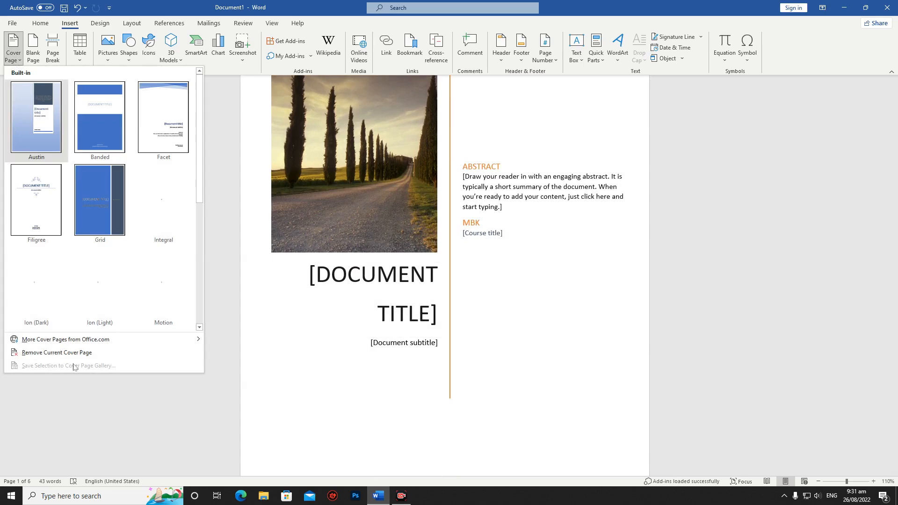
pyautogui.moveTo(108, 340)
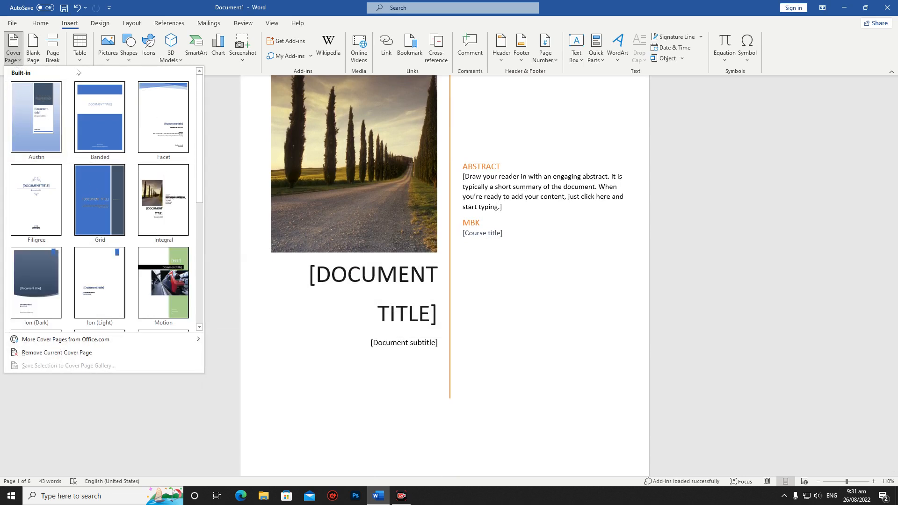
pyautogui.click(570, 248)
# Append an f and a long run of the letter g to the text line "Rtrtrt" on page 2.
pyautogui.scroll(-5, 438, 302)
pyautogui.scroll(-10, 438, 302)
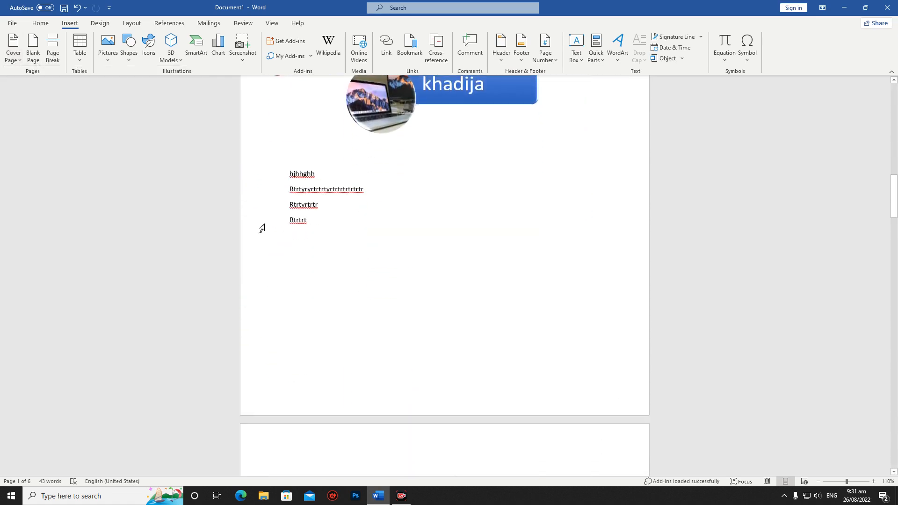
pyautogui.click(311, 226)
pyautogui.scroll(-3, 329, 421)
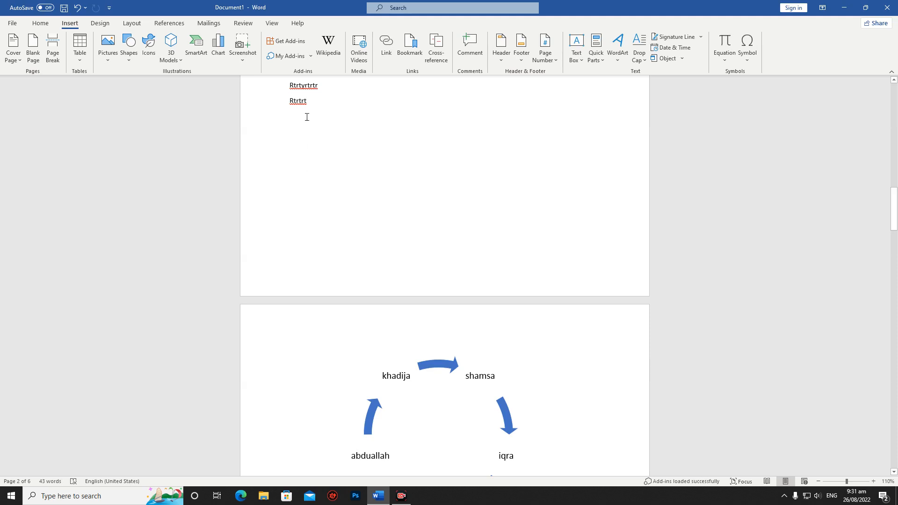
pyautogui.write('fgggggggggggggggggggggggggggggggggggg')
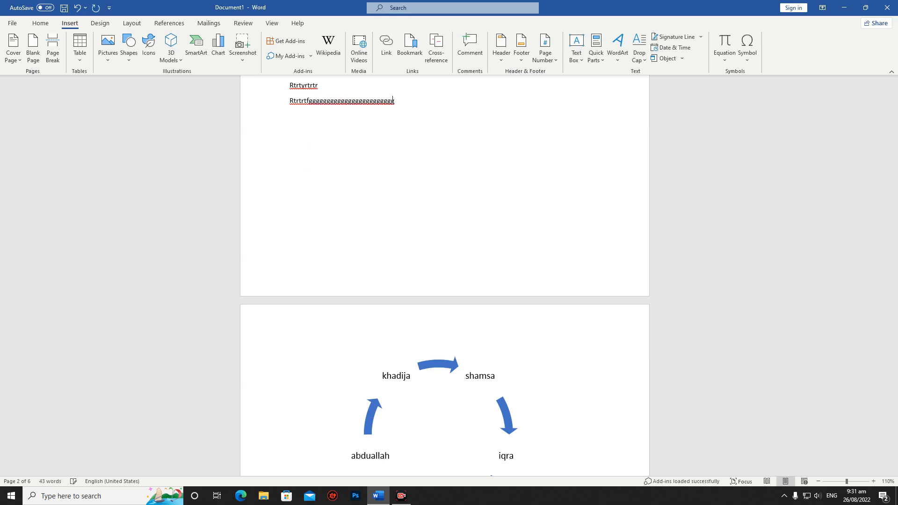
# Enter a paragraph of repeated letter g running onto a third line in the blank area farther down page 2.
pyautogui.click(301, 199)
pyautogui.write('ggggggggggggggggggggggggg')
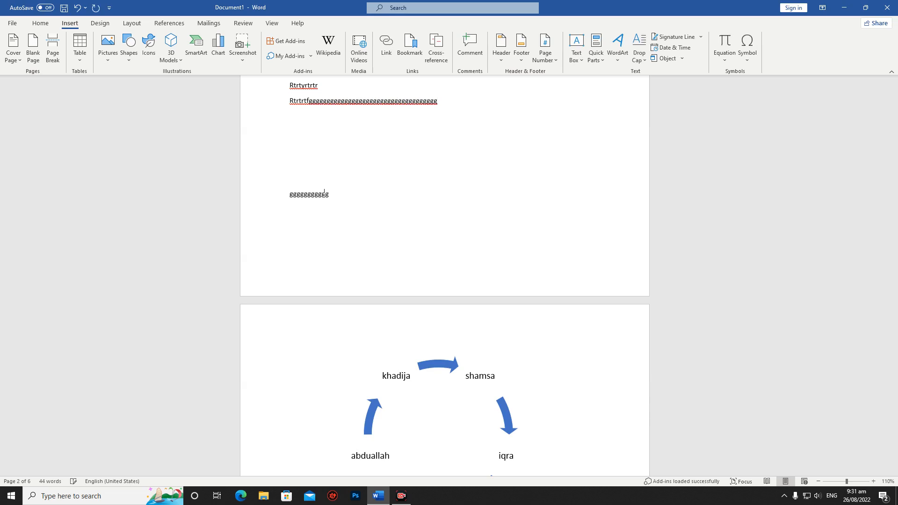
pyautogui.write('gggggggggggggggggggggggggggggggggggggggggggggggggggggggggggg')
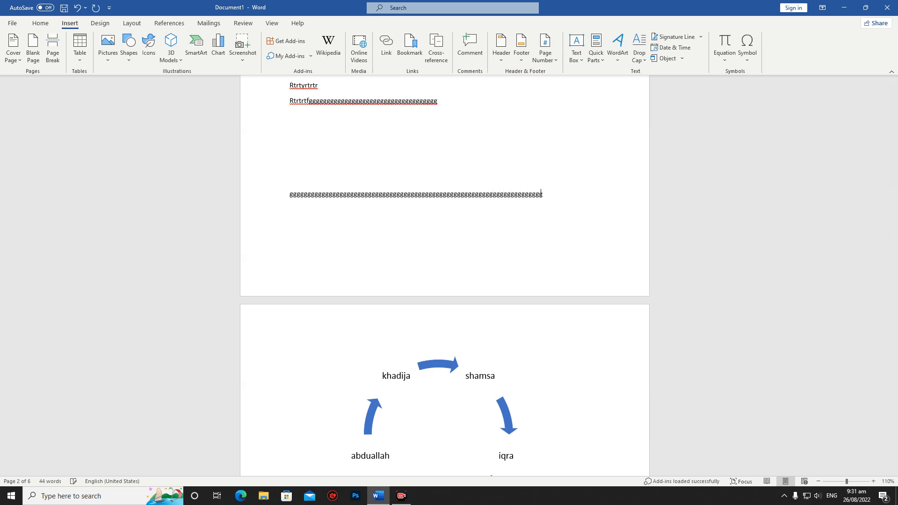
pyautogui.write('ggggggggggggggggggggggggggggggggggggggggggggggggggggggggggggggggggggggggg')
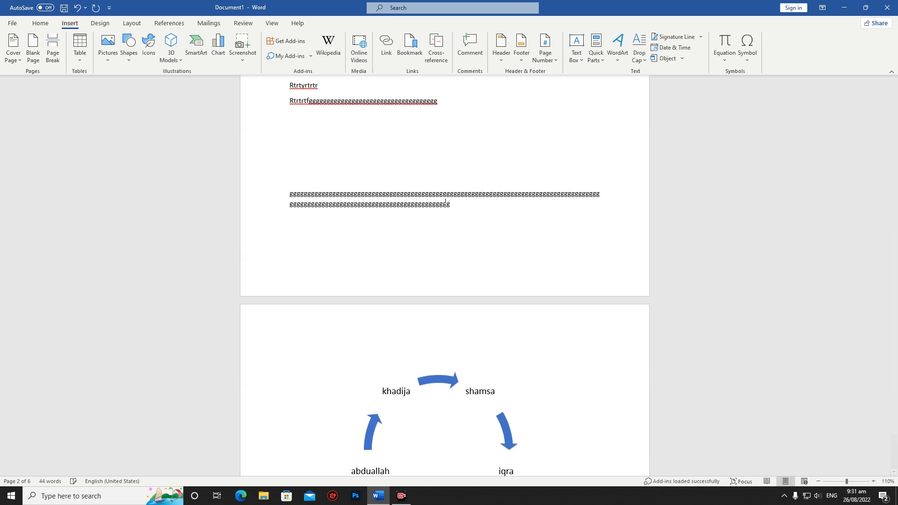
pyautogui.write('ggggggggggggggggggggggggggggggggggggggggggggggggg')
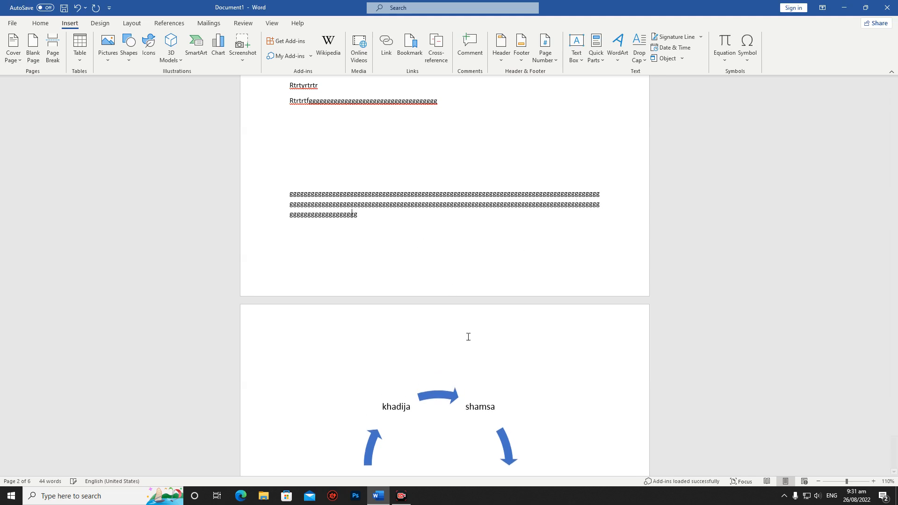
# Extend the paragraph of repeated letter g on page 2 and insert a page break right after it.
pyautogui.write('ggggggggggggggggggggggggg')
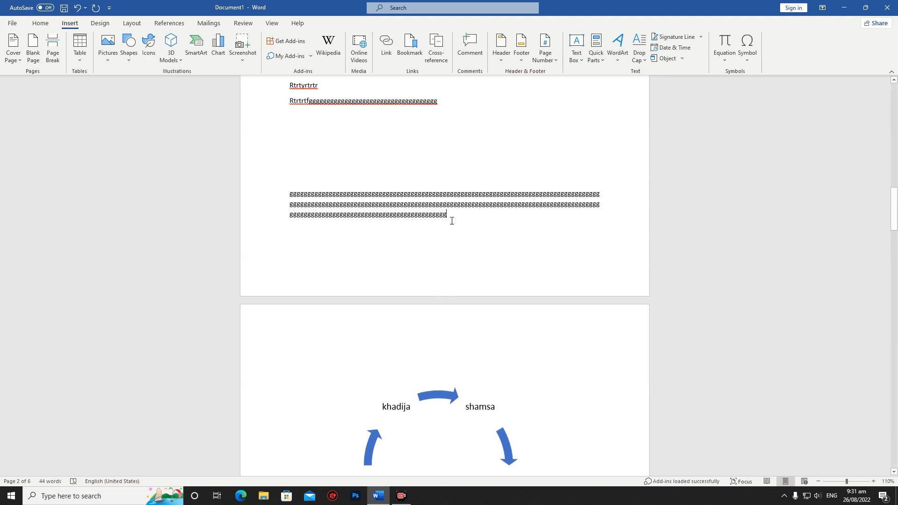
pyautogui.click(53, 47)
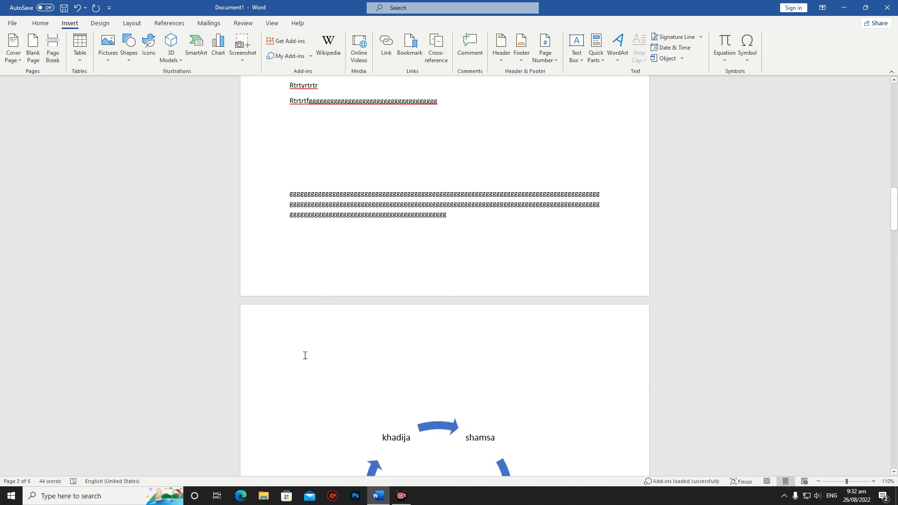
pyautogui.press('BackSpace')
pyautogui.press('BackSpace')
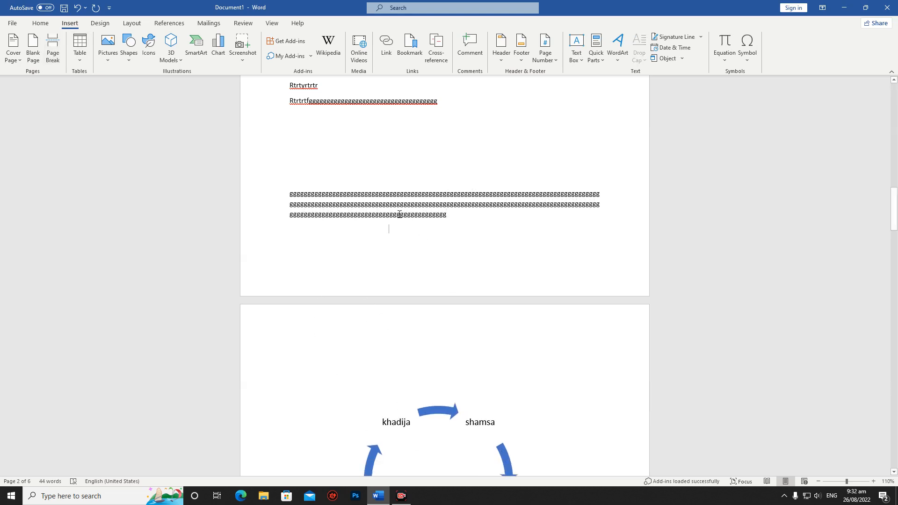
# Show the formatting marks and delete the page break below the paragraph of repeated letter g.
pyautogui.click(40, 23)
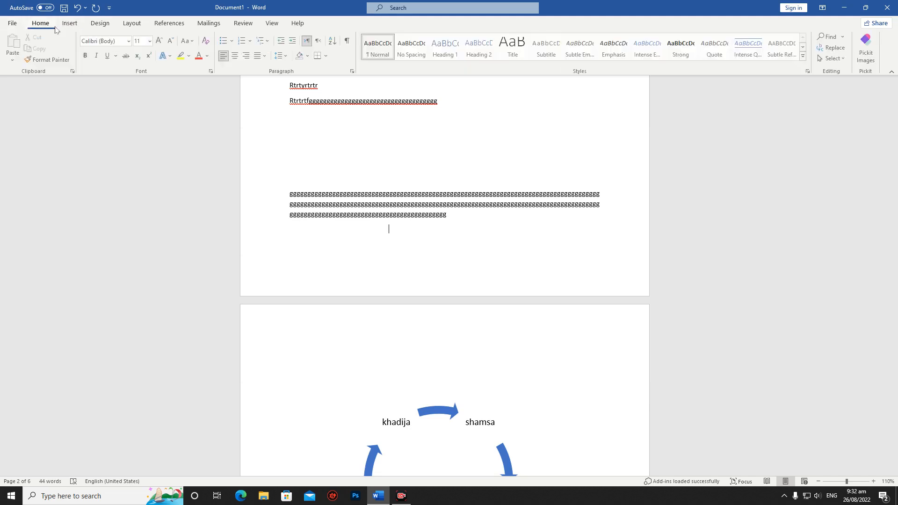
pyautogui.click(346, 44)
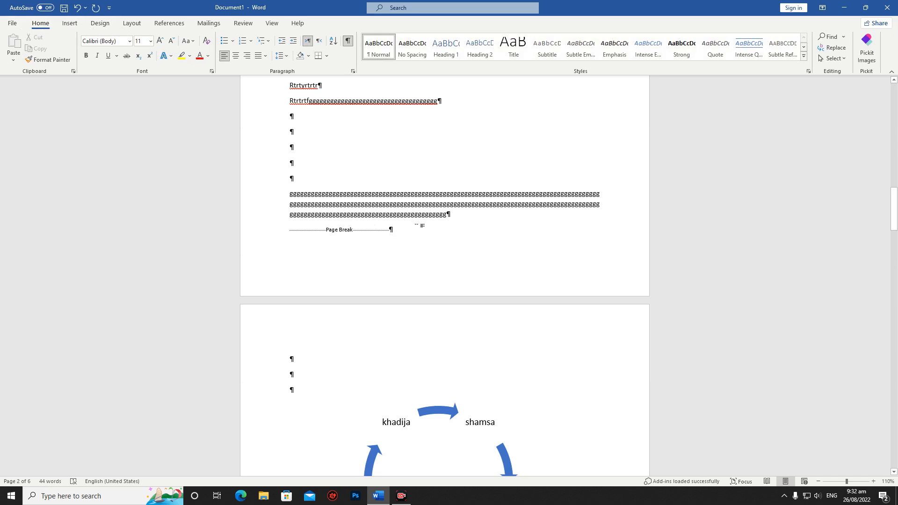
pyautogui.moveTo(374, 227); pyautogui.dragTo(275, 227)
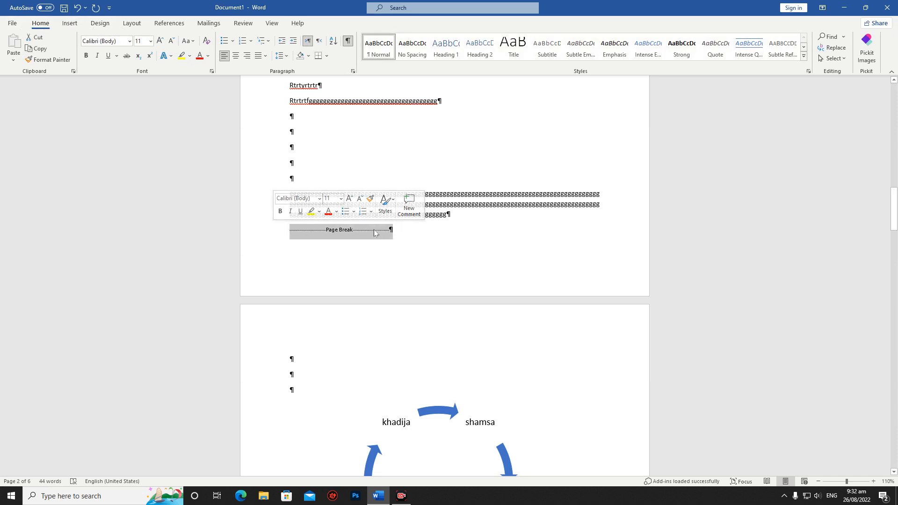
pyautogui.press('Delete')
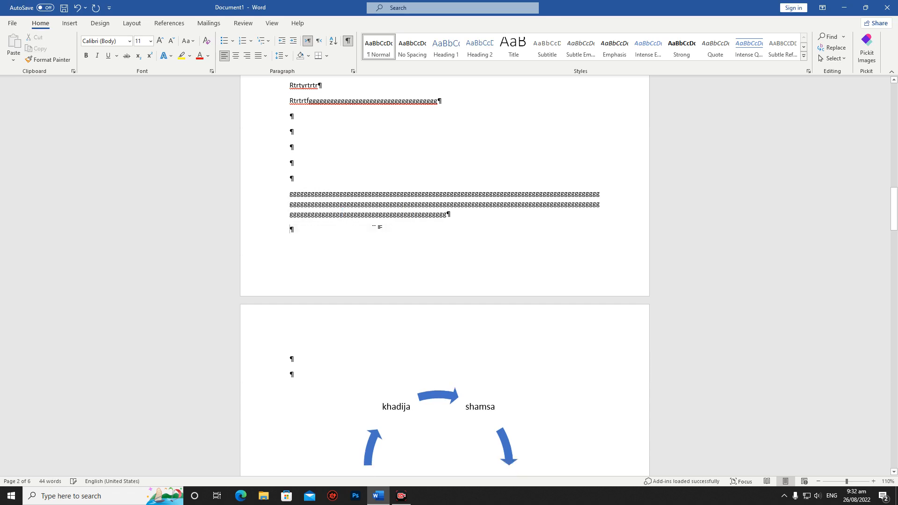
# Insert a page break again below the letter g paragraph and delete the blank paragraphs above the cycle diagram on page 3.
pyautogui.click(69, 23)
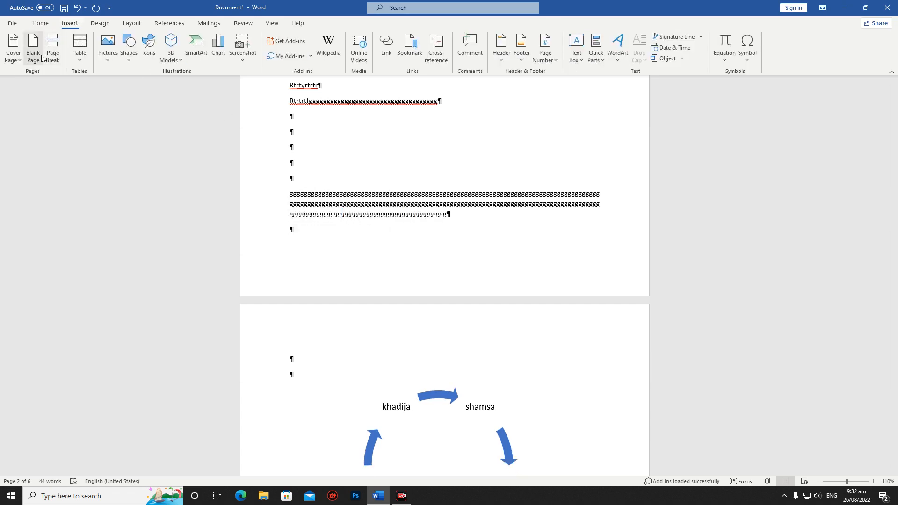
pyautogui.click(51, 53)
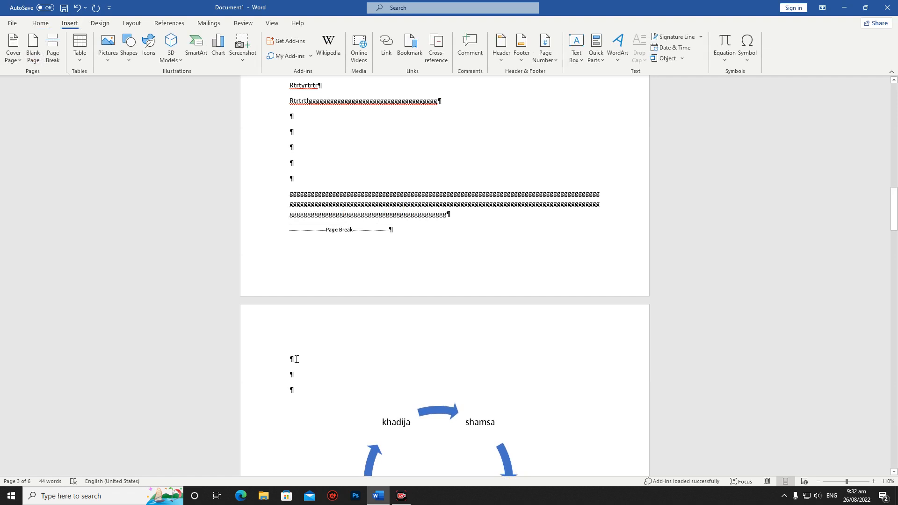
pyautogui.press('BackSpace')
pyautogui.press('BackSpace')
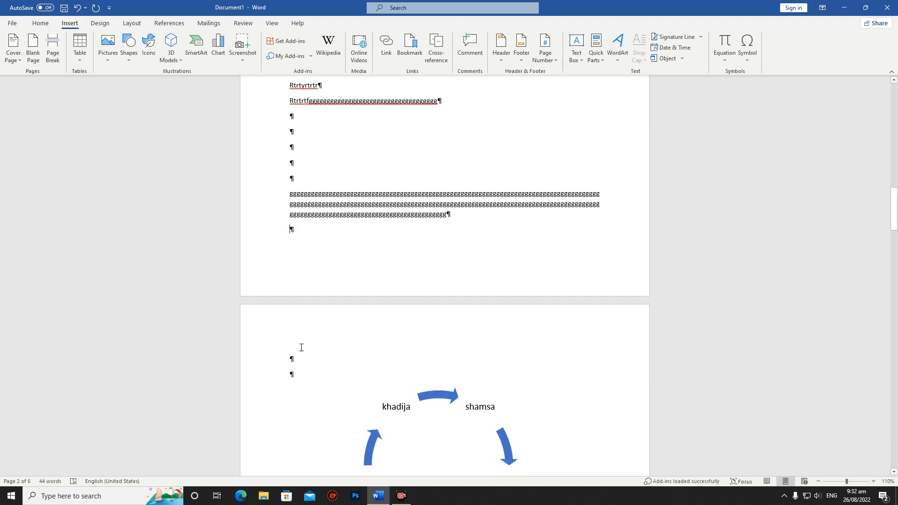
pyautogui.hotkey('ctrl', 'z')
pyautogui.press('Delete')
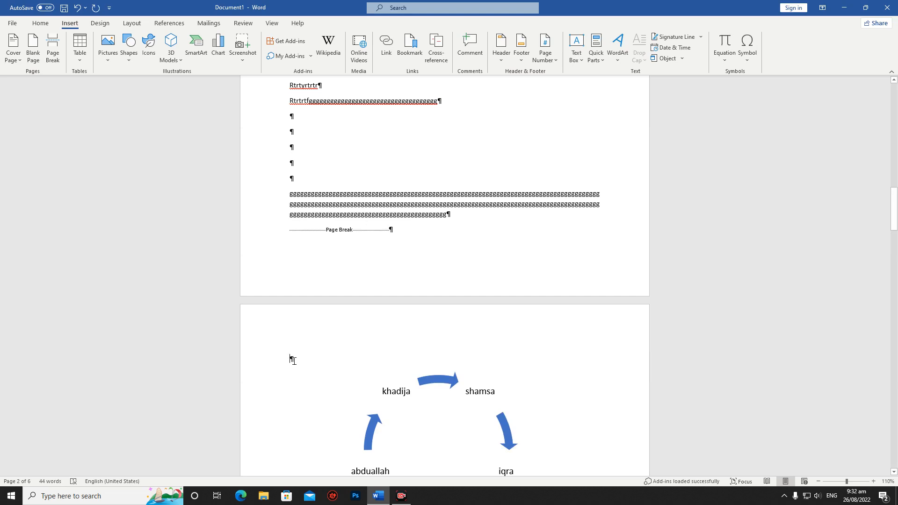
pyautogui.press('Delete')
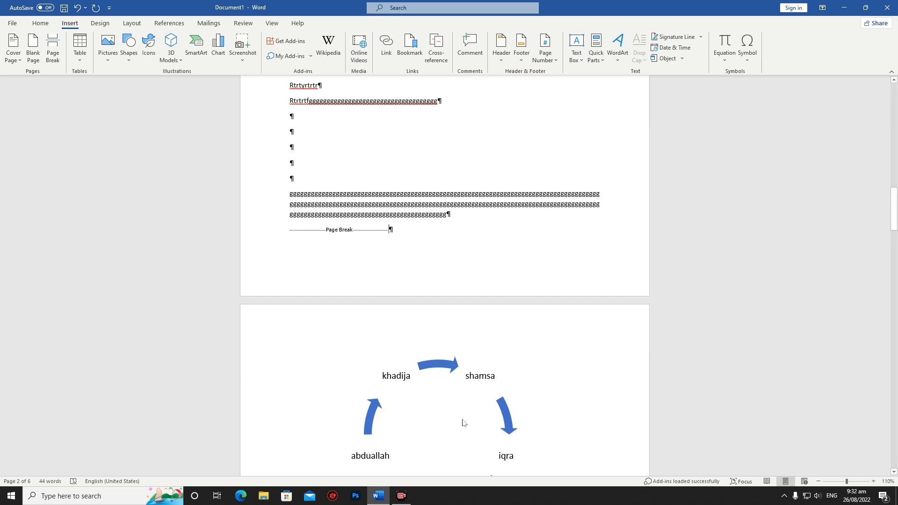
# Append "hg" and a long run of the letter h to the paragraph on page 2, pushing the page break onto page 3.
pyautogui.click(465, 215)
pyautogui.write('hghhhhhhhh')
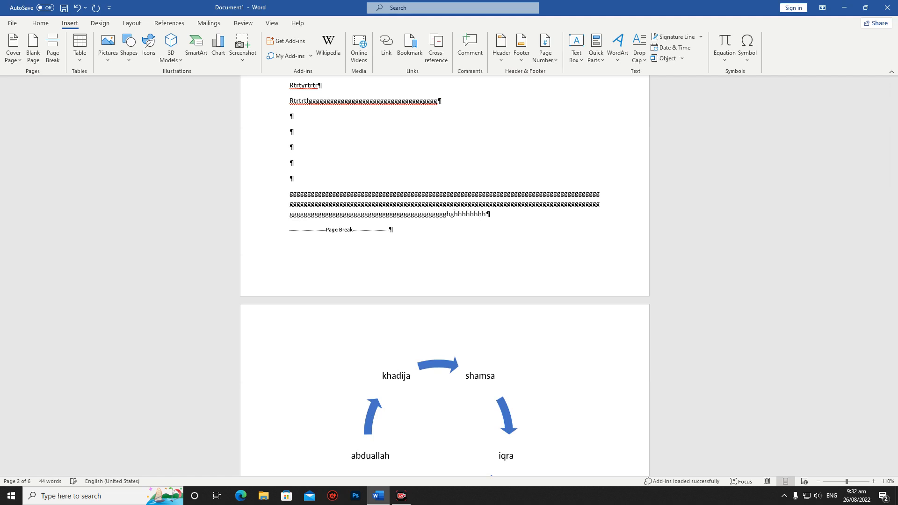
pyautogui.write('hhhhhhhhhhhhhhhhhhhhhhhhhhhhhhhhhhhhhhhhhhhhhhhhhhhhhhhhhhhhhhhhhhhhhhhhhhhhhh')
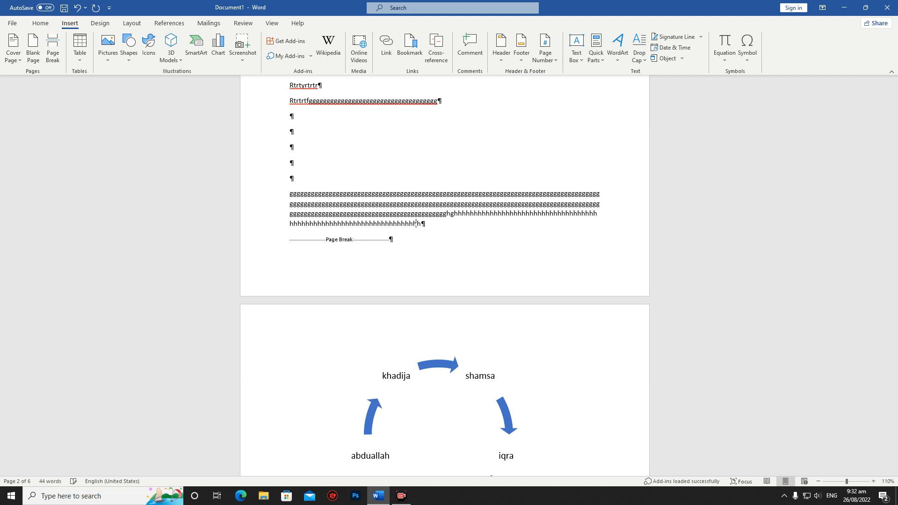
pyautogui.write('hhhhhhhhhhhhhhhhhhhhhhhhhhhhhhhhhhhhhhhhhhhhhhhhhhhhhhhhhhhhhhhhhhhhhhhhhhhhhhhhhhhhhhhhhhhhhhhhhhhhhhhhhhhhhhhhhhhhhhh')
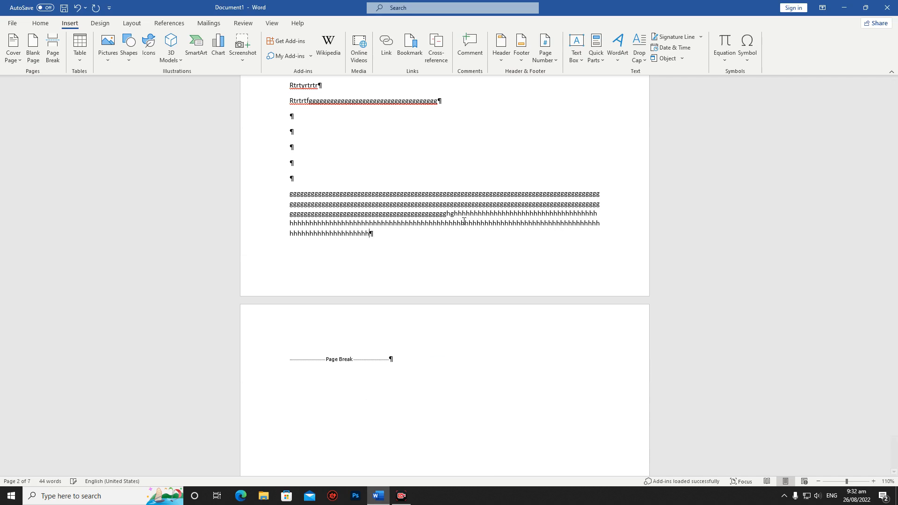
# Continue the paragraph with more of the letter h until it fills two lines on page 3 above the page break.
pyautogui.scroll(-2, 470, 227)
pyautogui.scroll(-3, 470, 227)
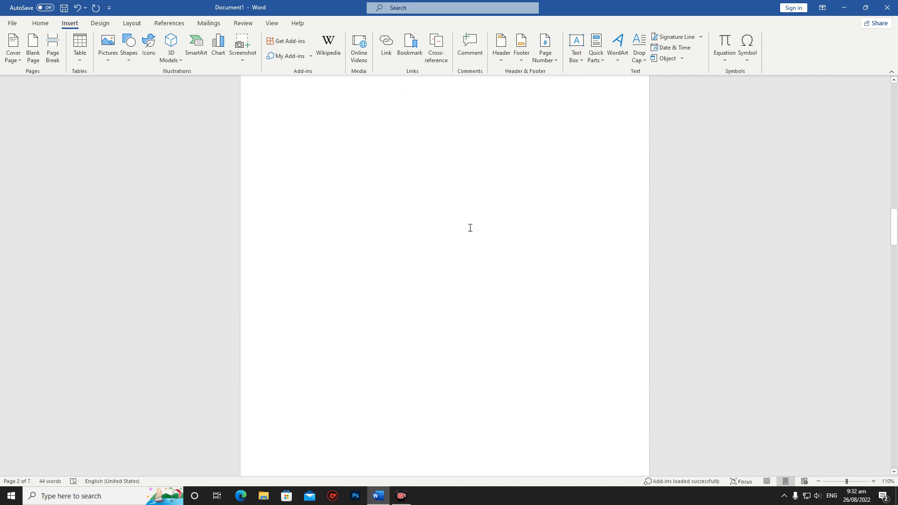
pyautogui.scroll(5, 470, 227)
pyautogui.scroll(-7, 470, 228)
pyautogui.scroll(-6, 470, 227)
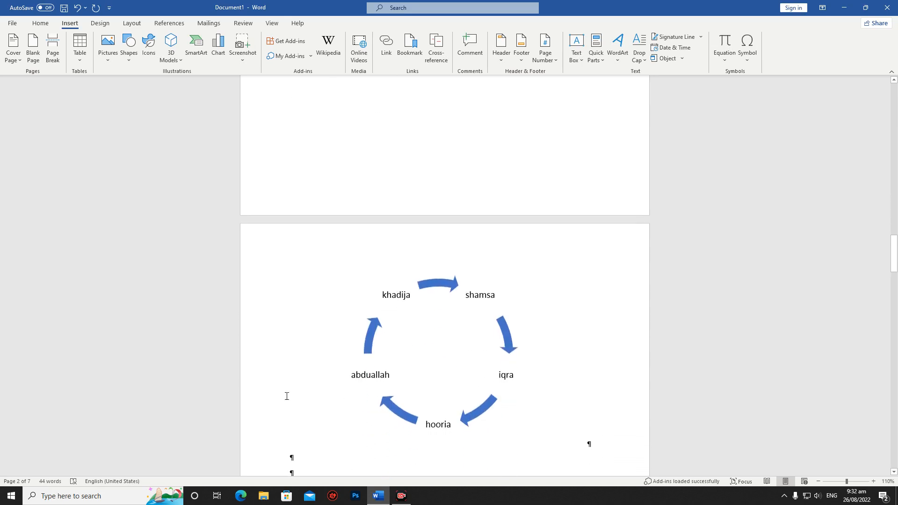
pyautogui.scroll(10, 383, 341)
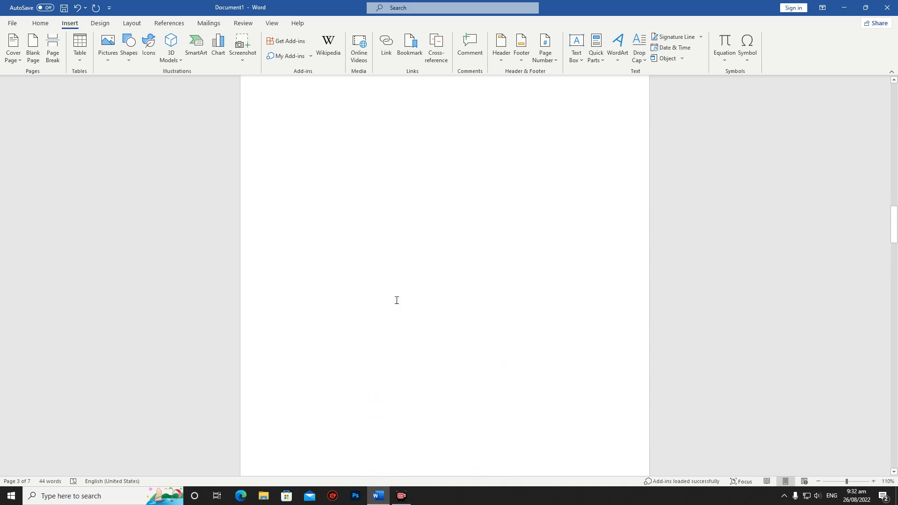
pyautogui.scroll(3, 396, 300)
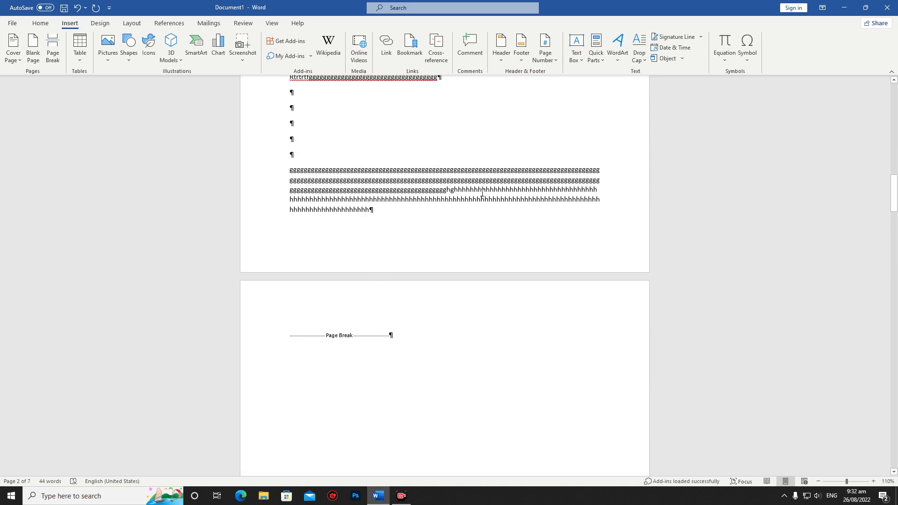
pyautogui.write('hhhhhhhhhhhhhhhhhhhhhhhhhhhhhhhhhhhhhhh')
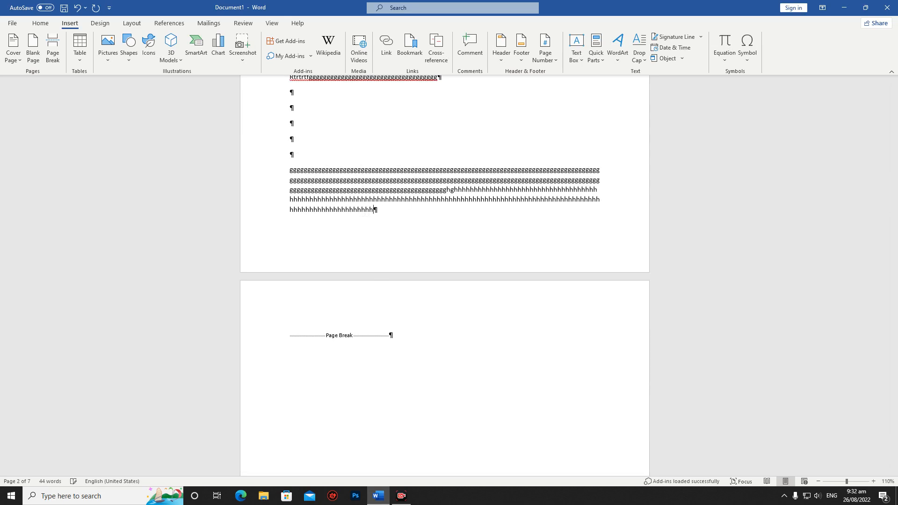
pyautogui.write('hhhhhhhhhhhhhhhhhhhhhhhhhhhhhhhhhhhhhhhhhhhhhhhhhhhhhhhhhhhhhhhhhhhhhhhhhhh')
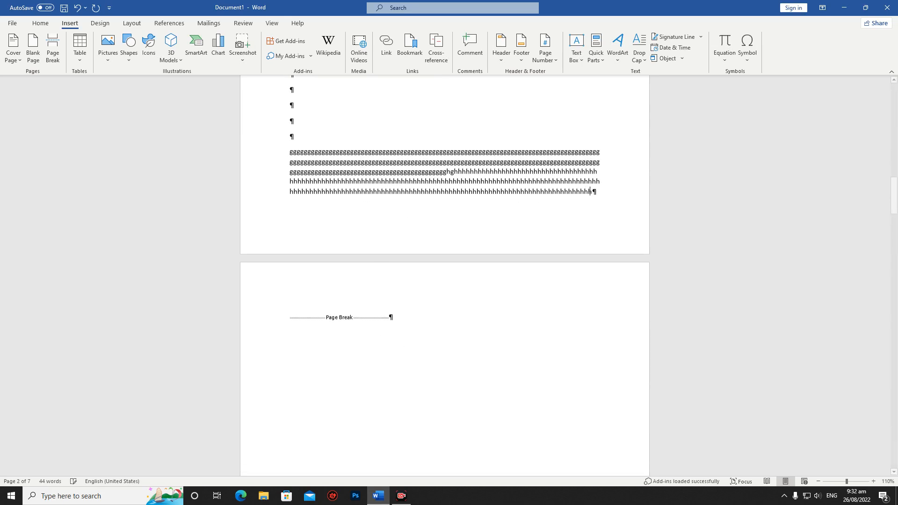
pyautogui.scroll(-10, 587, 297)
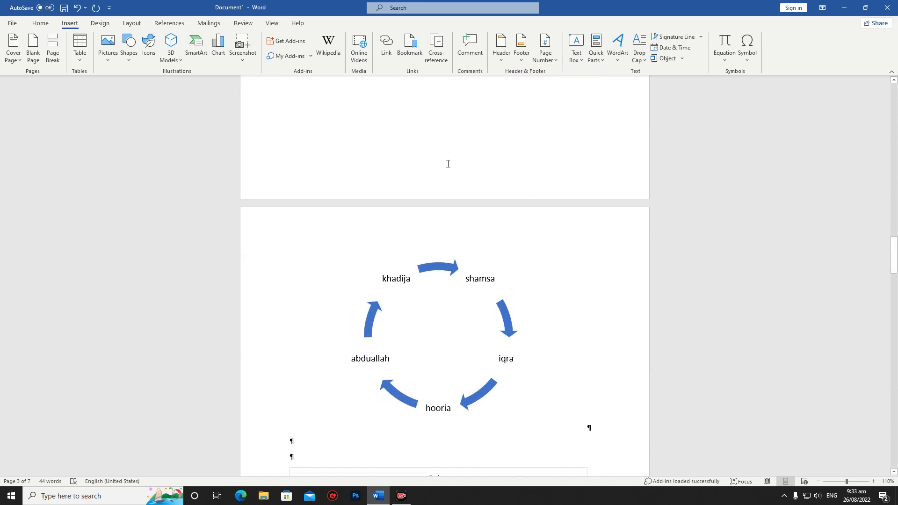
pyautogui.scroll(1, 384, 294)
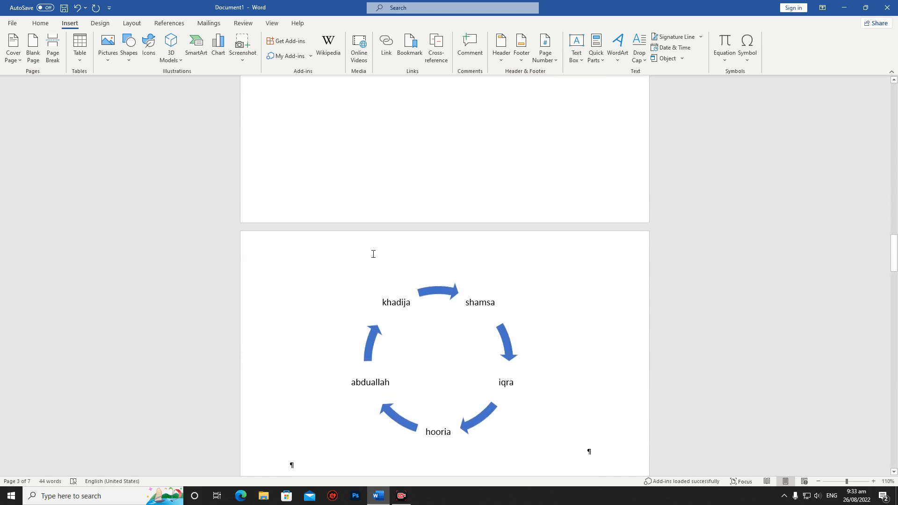
pyautogui.scroll(9, 438, 279)
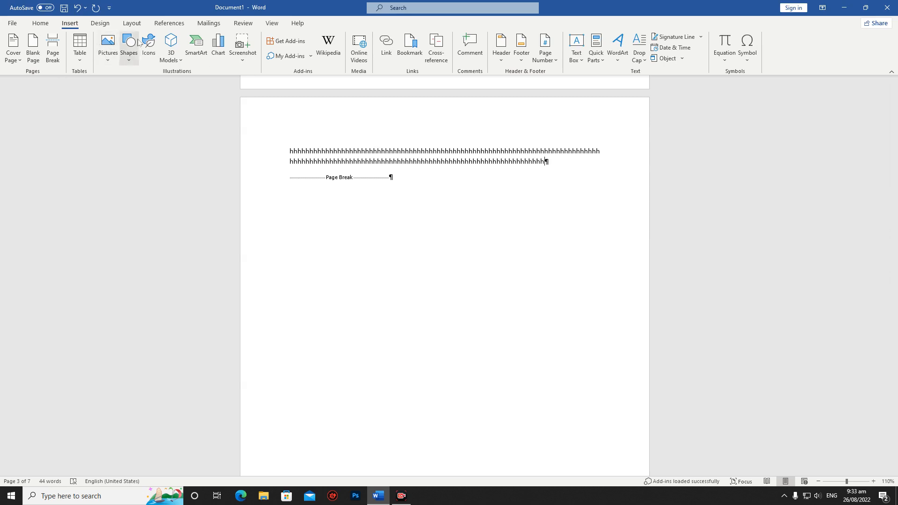
# Search the Wikipedia add-in for "cid" and insert the word "in" from the article with its source line, closing the add-in.
pyautogui.click(320, 52)
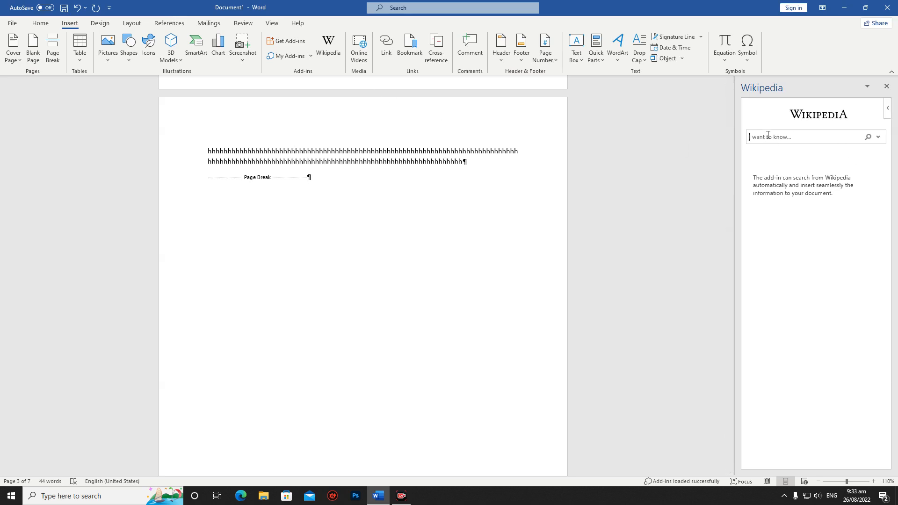
pyautogui.write('cid')
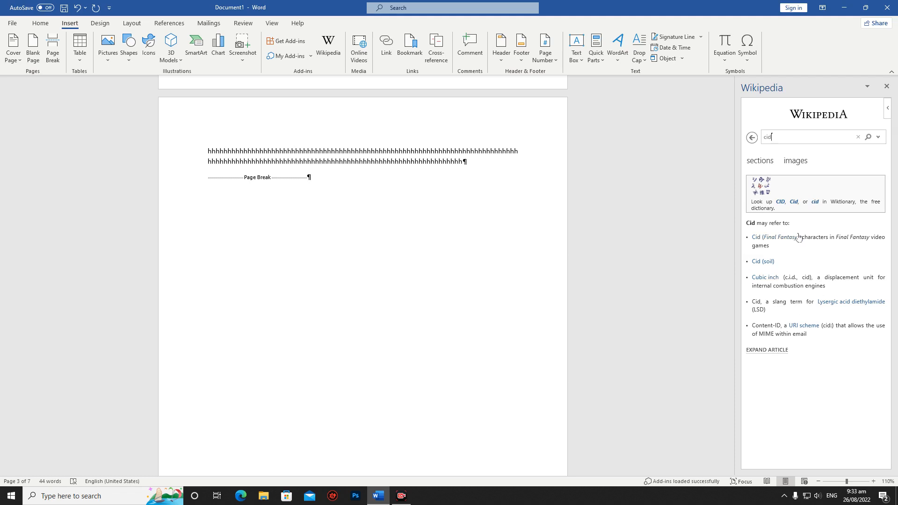
pyautogui.doubleClick(834, 236)
pyautogui.click(831, 227)
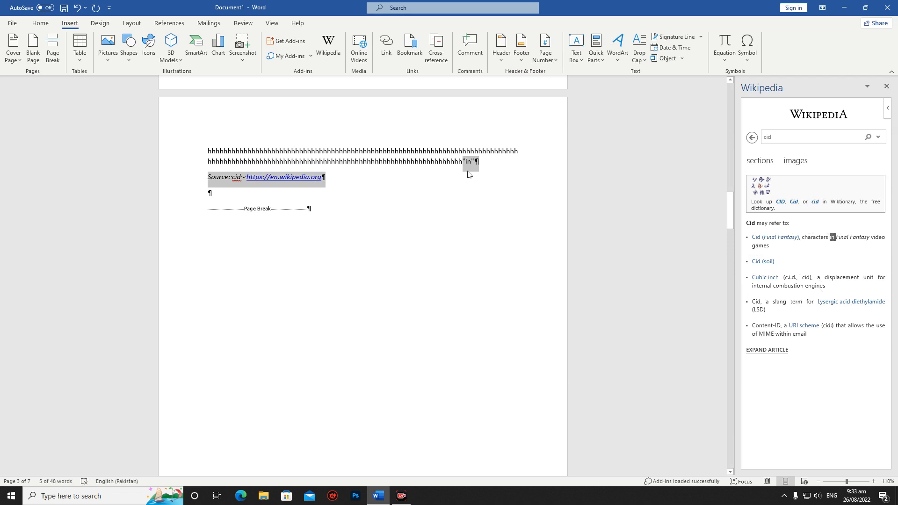
pyautogui.click(887, 87)
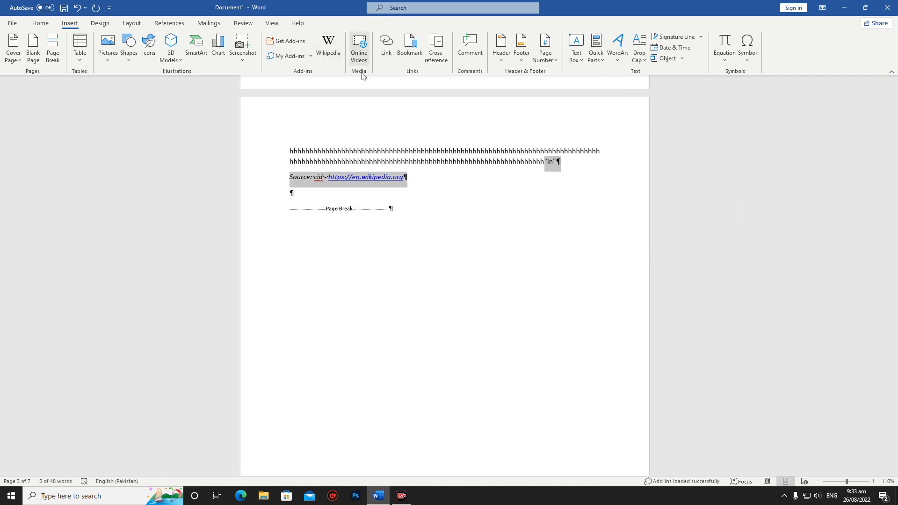
# Examine the online video insertion options and the hyperlink settings of the selected Wikipedia source text.
pyautogui.click(359, 46)
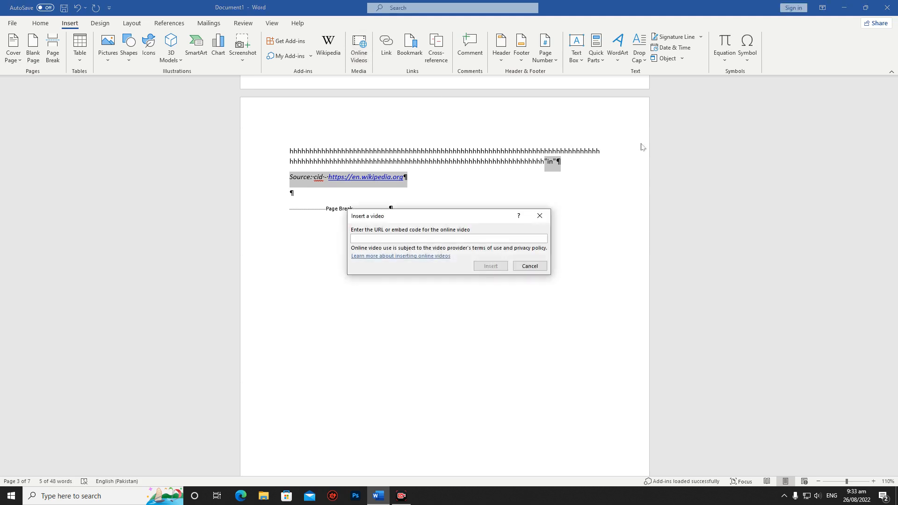
pyautogui.click(539, 216)
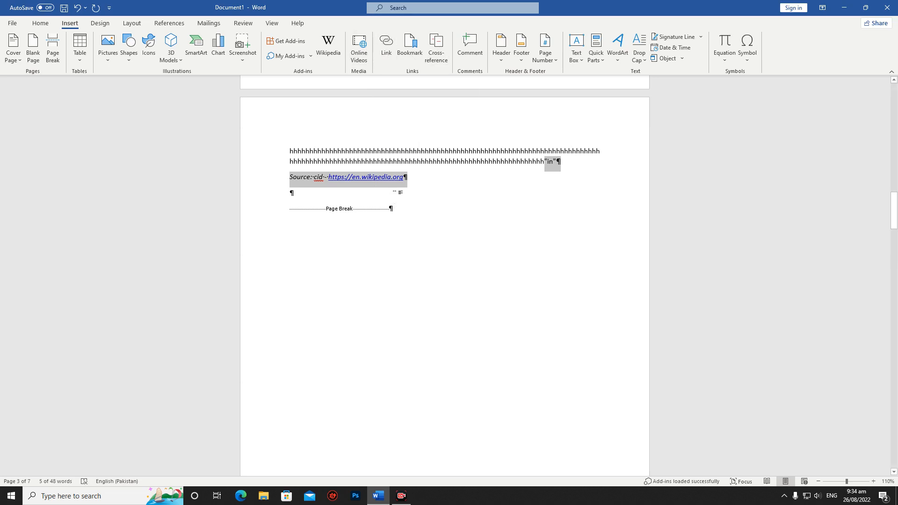
pyautogui.click(386, 56)
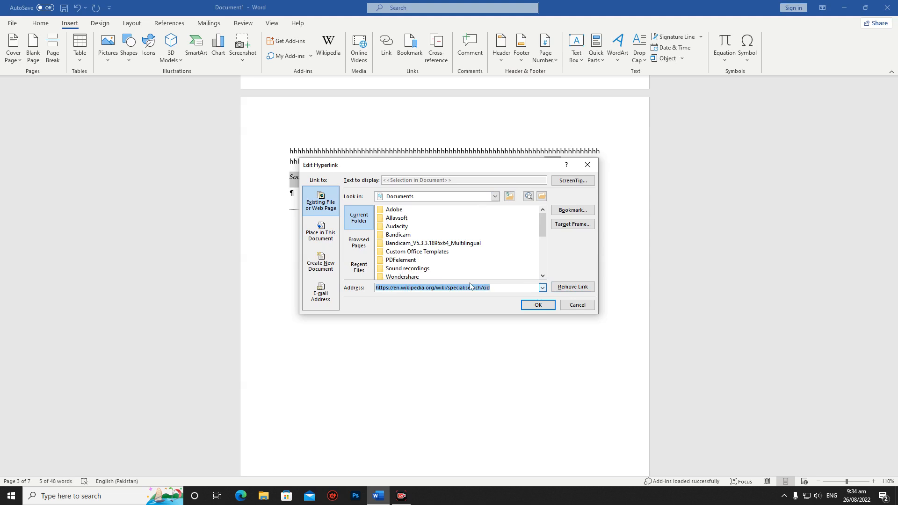
pyautogui.click(587, 164)
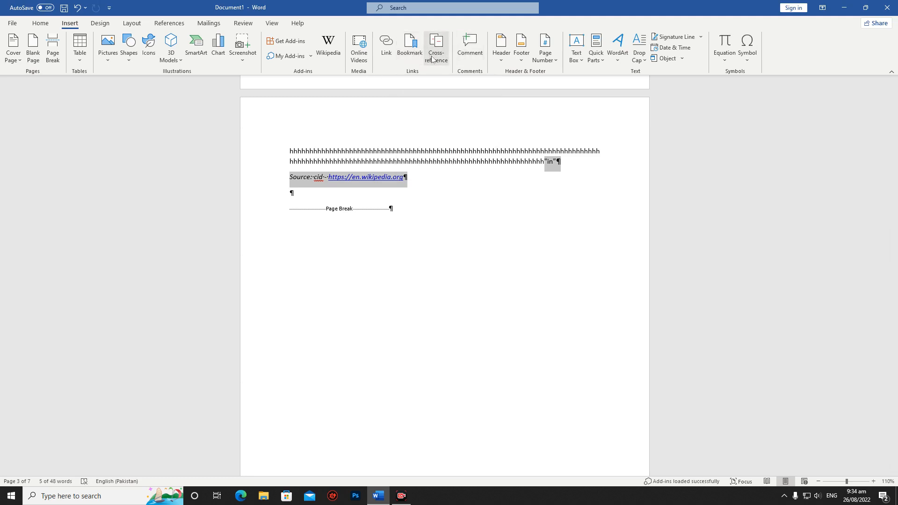
# Insert the built-in Blank header and replace its placeholder text with 1.
pyautogui.click(503, 53)
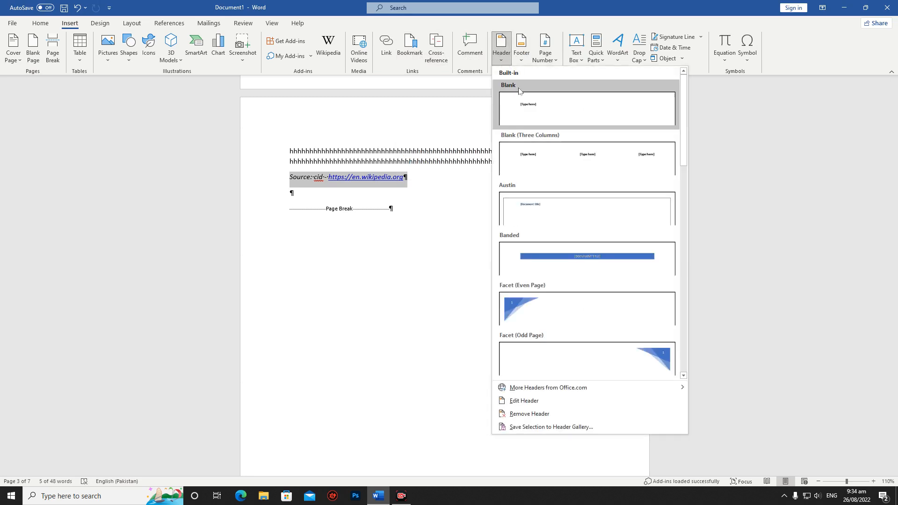
pyautogui.click(522, 103)
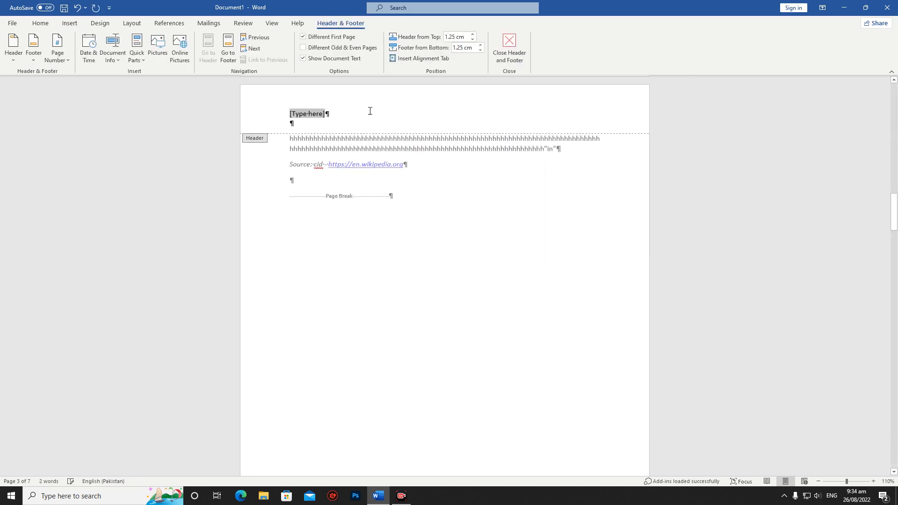
pyautogui.write('1')
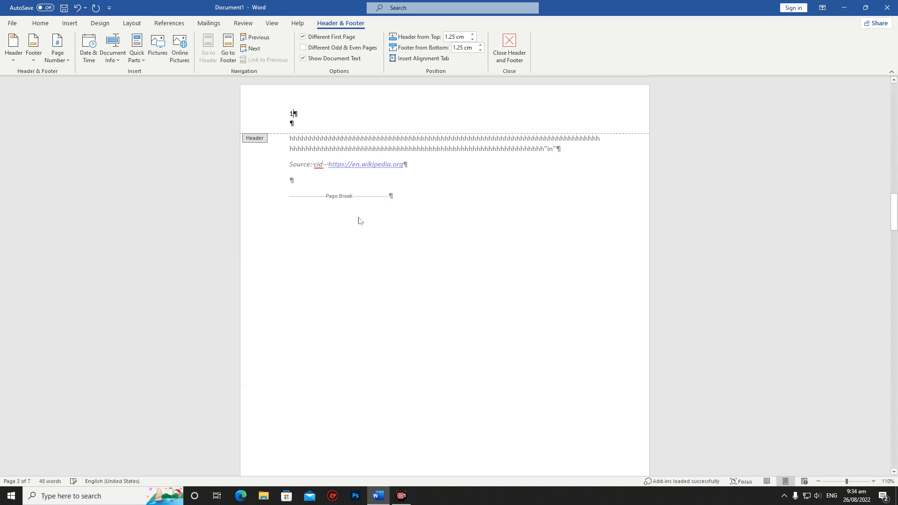
# Leave the header, hide the formatting marks and review the header on the following pages.
pyautogui.doubleClick(359, 284)
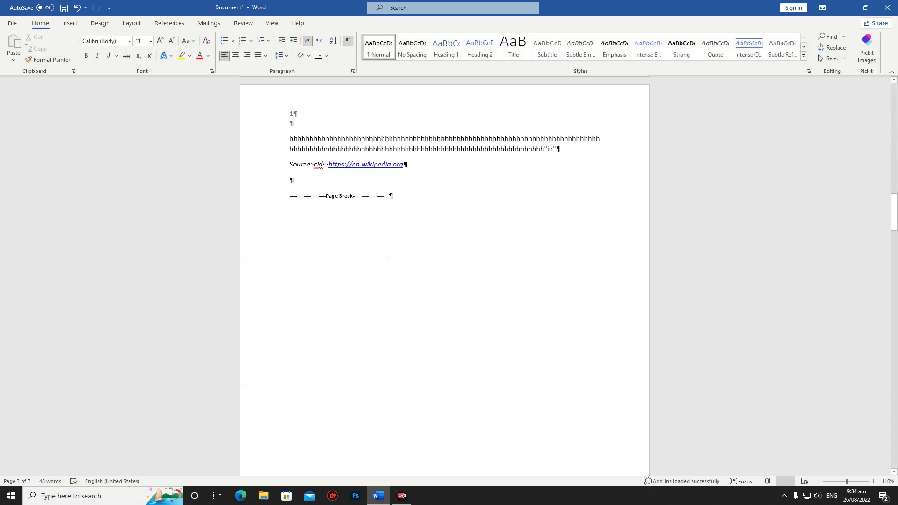
pyautogui.click(348, 41)
pyautogui.scroll(-7, 333, 203)
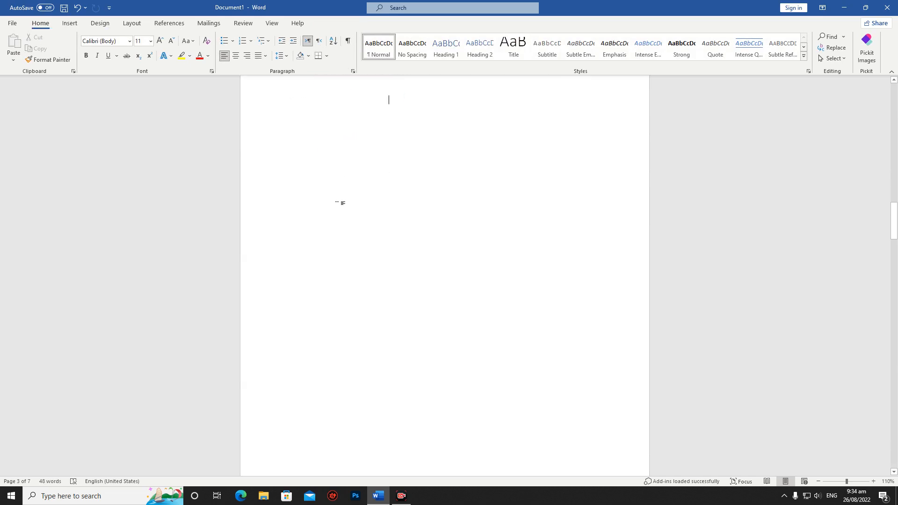
pyautogui.scroll(-12, 304, 330)
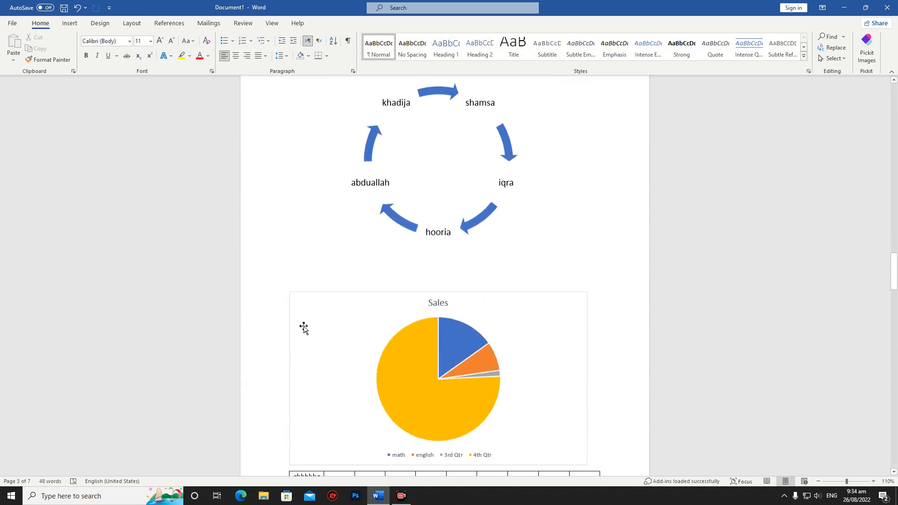
pyautogui.scroll(-12, 304, 325)
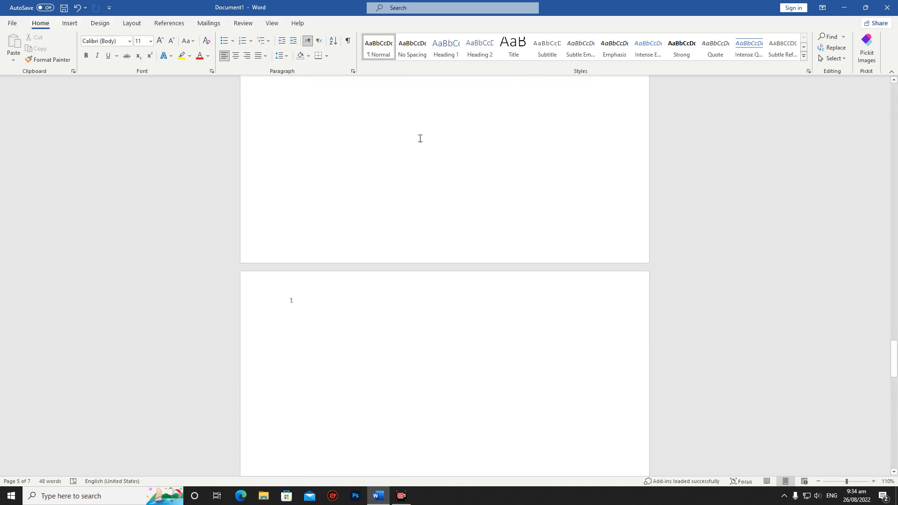
# Insert the built-in Blank (Three Columns) footer, check it on the page and close the footer.
pyautogui.click(70, 24)
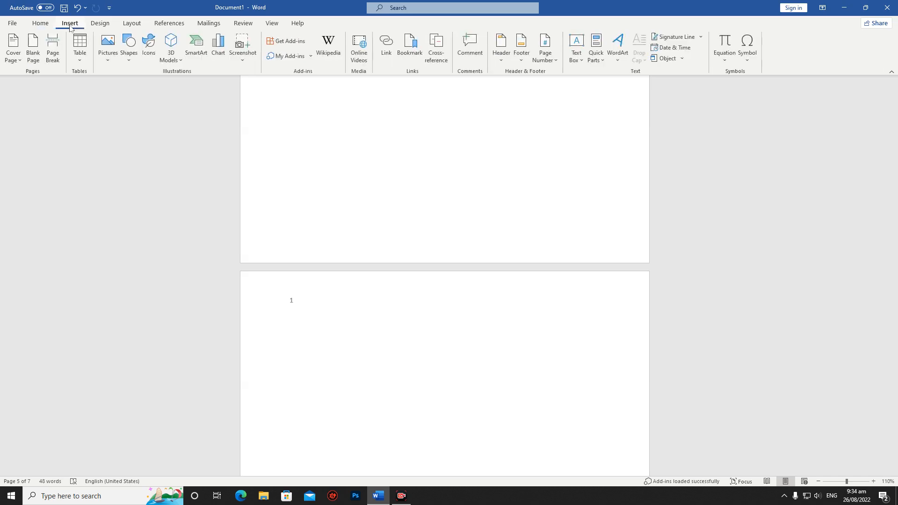
pyautogui.click(520, 49)
pyautogui.click(591, 168)
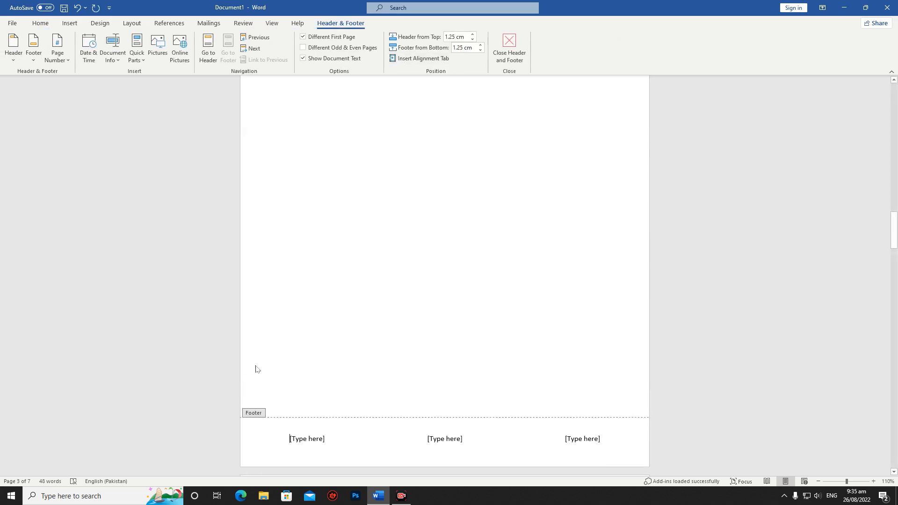
pyautogui.scroll(5, 253, 370)
pyautogui.scroll(-5, 403, 409)
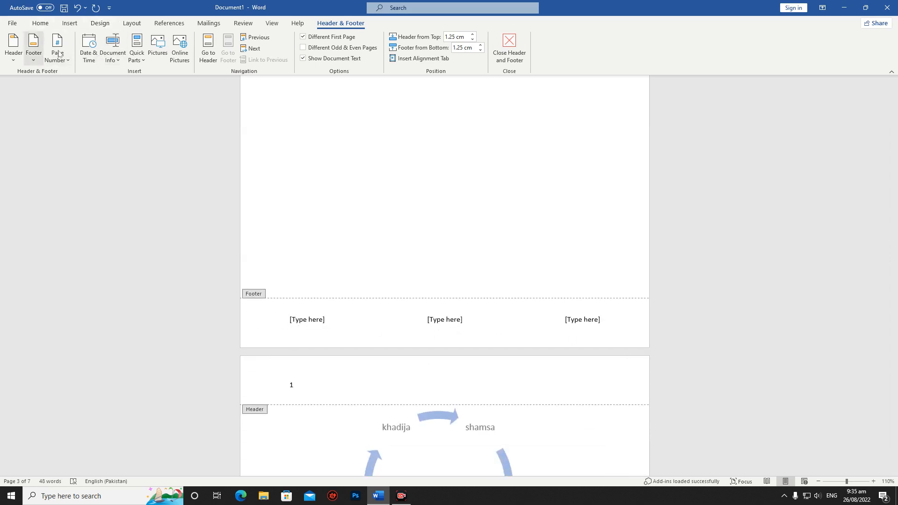
pyautogui.click(511, 52)
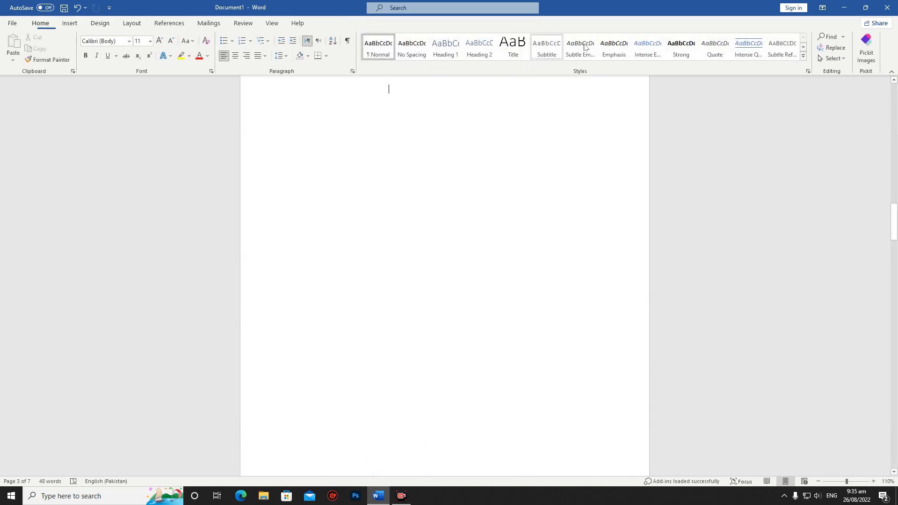
# Replace the footer with the built-in Banded one, return to the body and check the page numbers on the following pages.
pyautogui.click(70, 23)
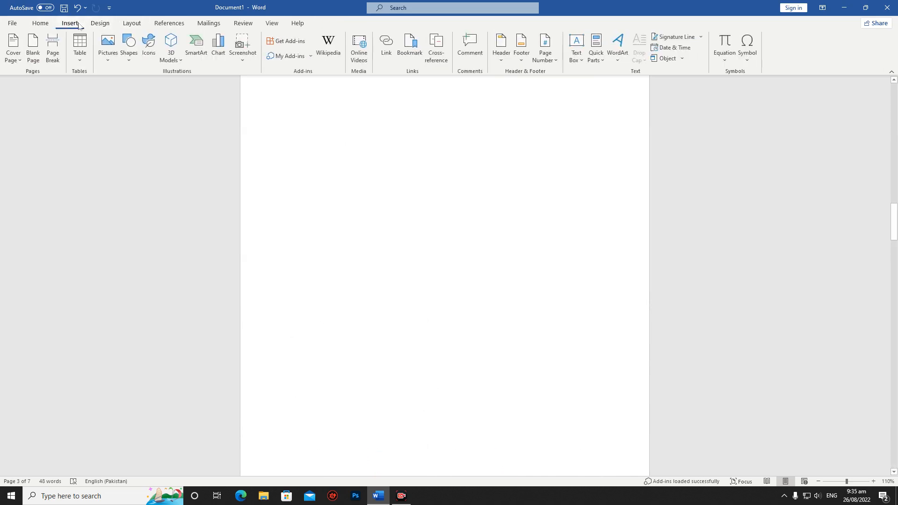
pyautogui.click(521, 47)
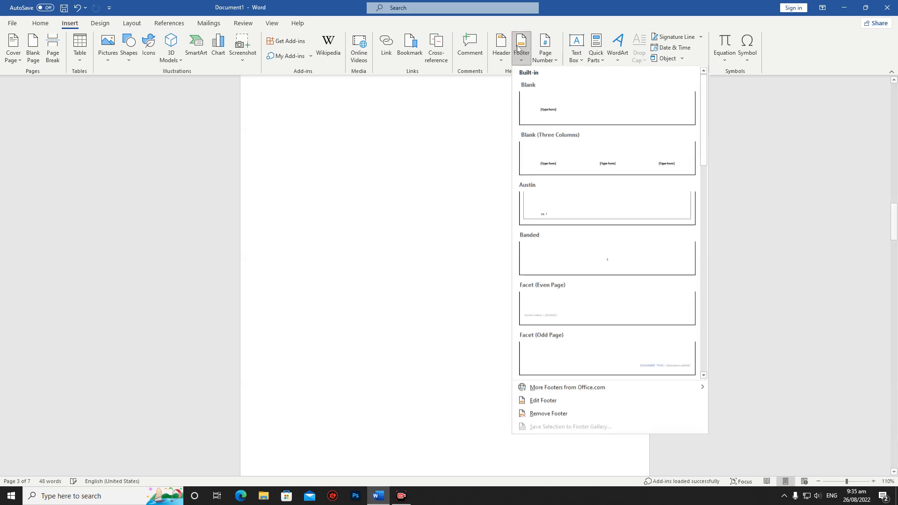
pyautogui.click(611, 266)
pyautogui.scroll(-4, 507, 314)
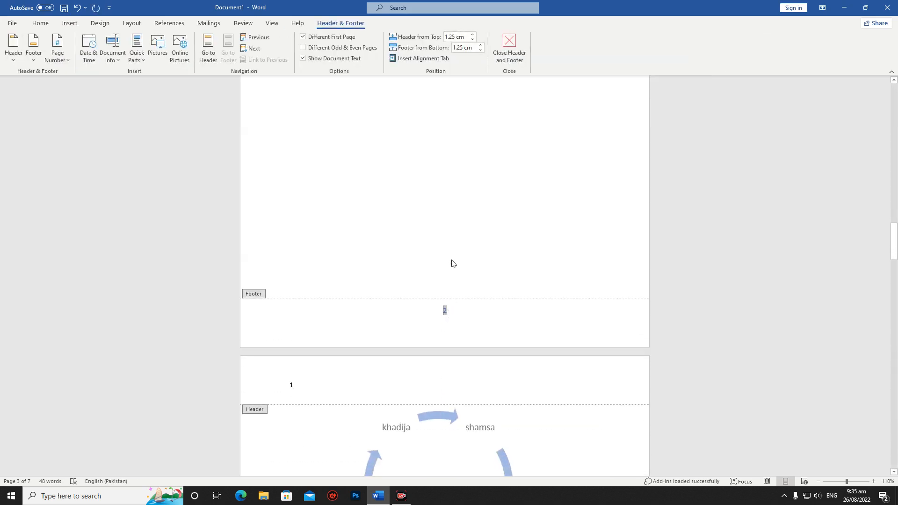
pyautogui.doubleClick(465, 240)
pyautogui.scroll(-5, 467, 234)
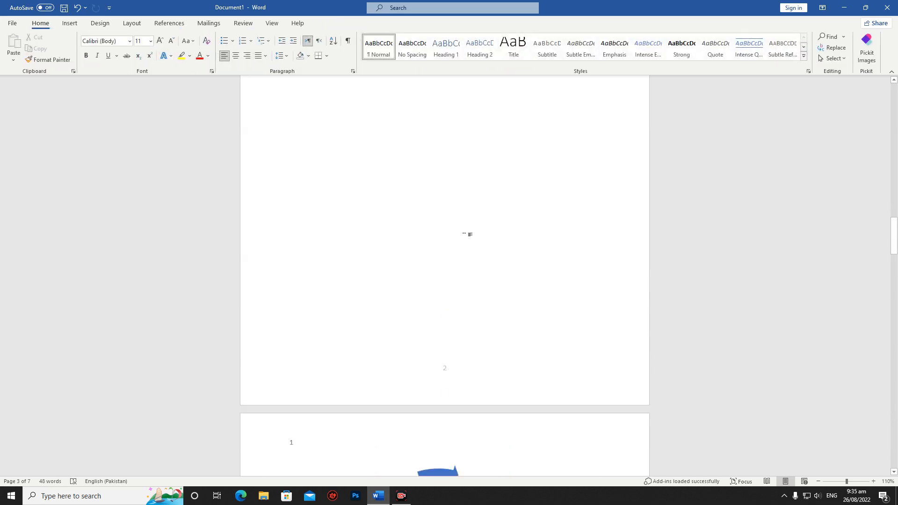
pyautogui.scroll(-10, 450, 292)
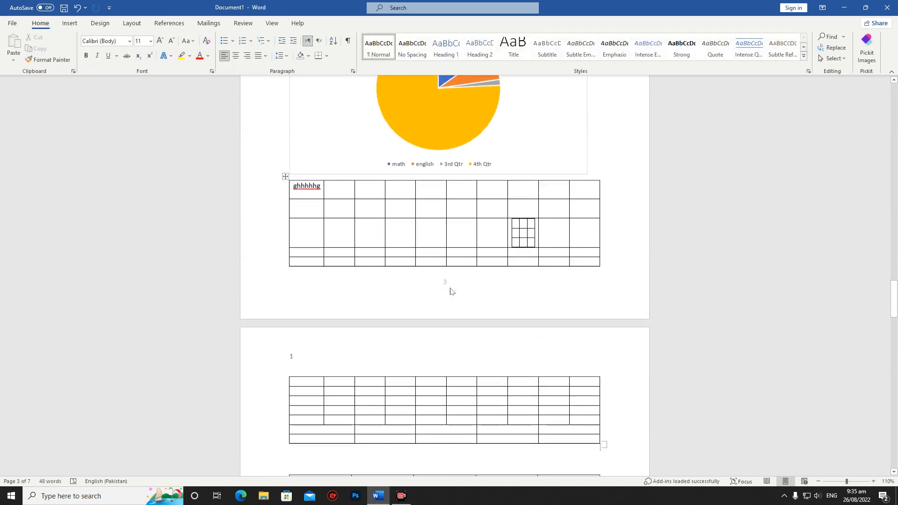
pyautogui.scroll(-8, 450, 279)
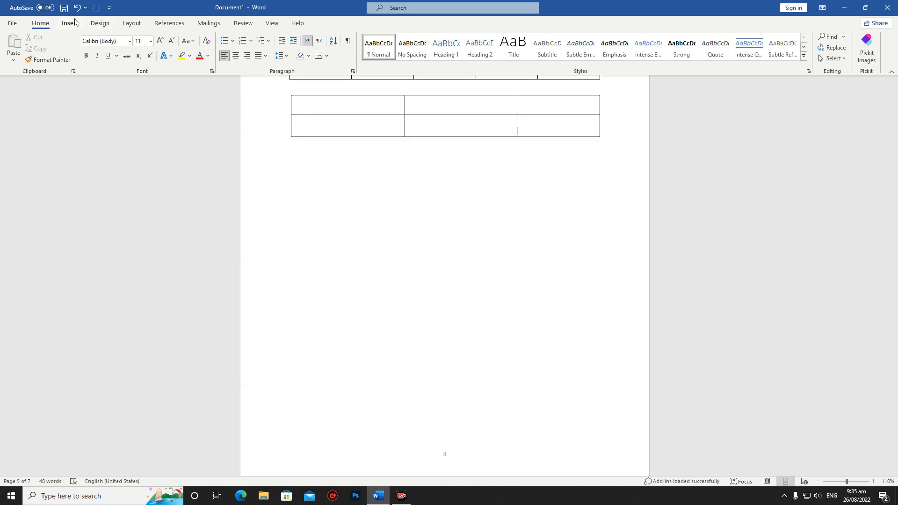
# Draw a text box about 17.3 cm wide and 6.8 cm high below the three-column table, containing "fhghgfhgffhfgh".
pyautogui.click(69, 23)
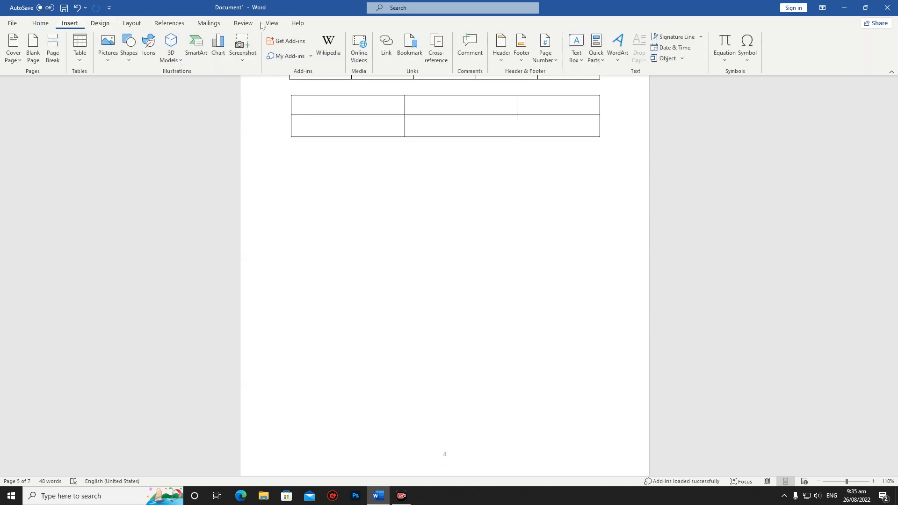
pyautogui.click(579, 60)
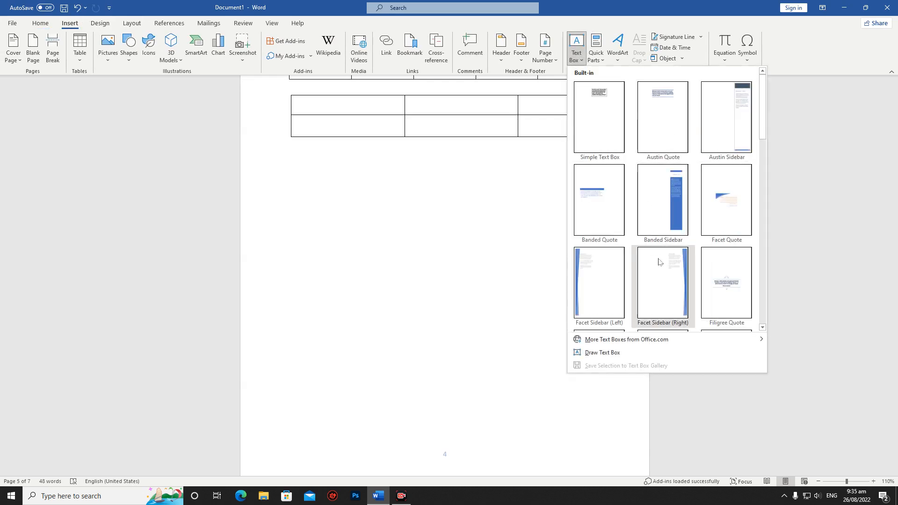
pyautogui.click(603, 353)
pyautogui.moveTo(289, 179); pyautogui.dragTo(626, 312)
pyautogui.write('fhghgfhgffhfgh')
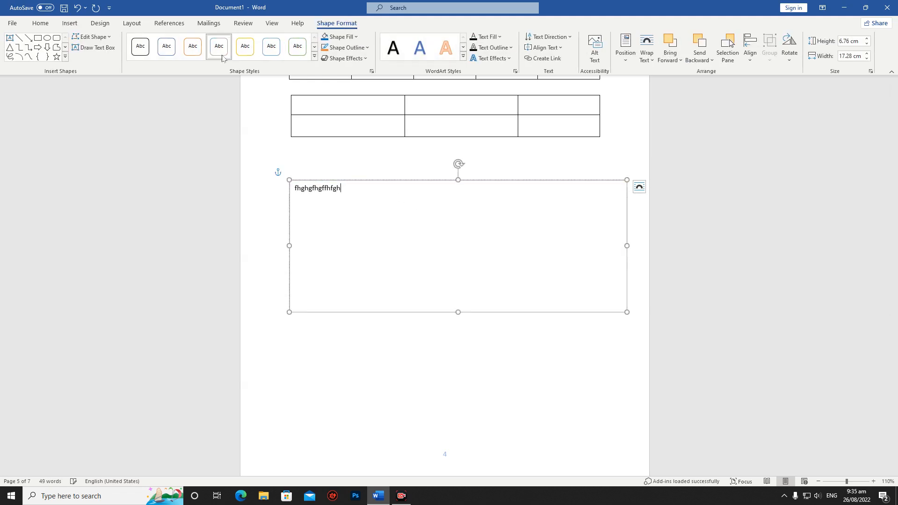
# Preview fill colors for the text box and try to apply the orange outlined WordArt style to its text.
pyautogui.click(346, 37)
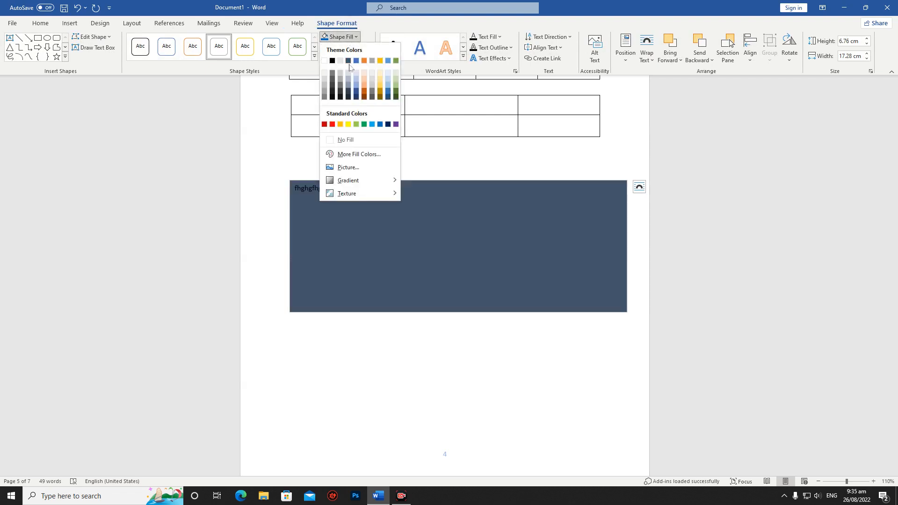
pyautogui.click(427, 50)
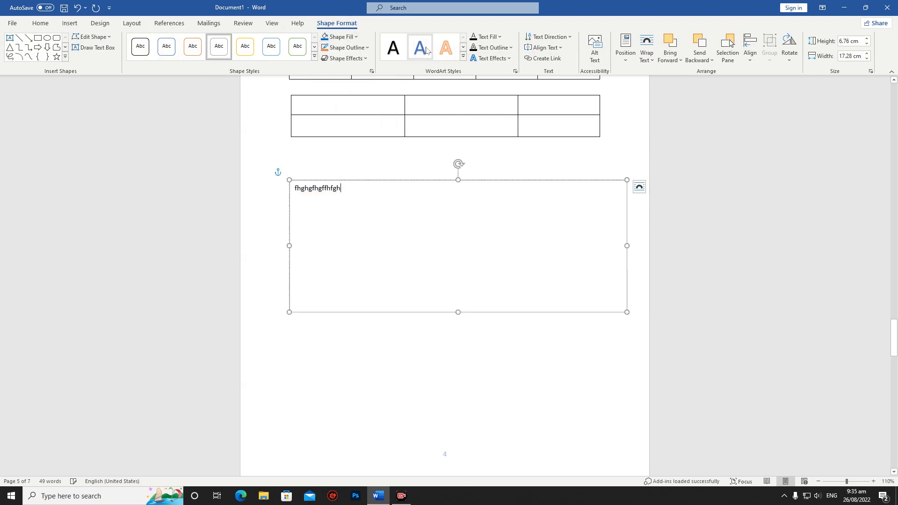
pyautogui.click(463, 58)
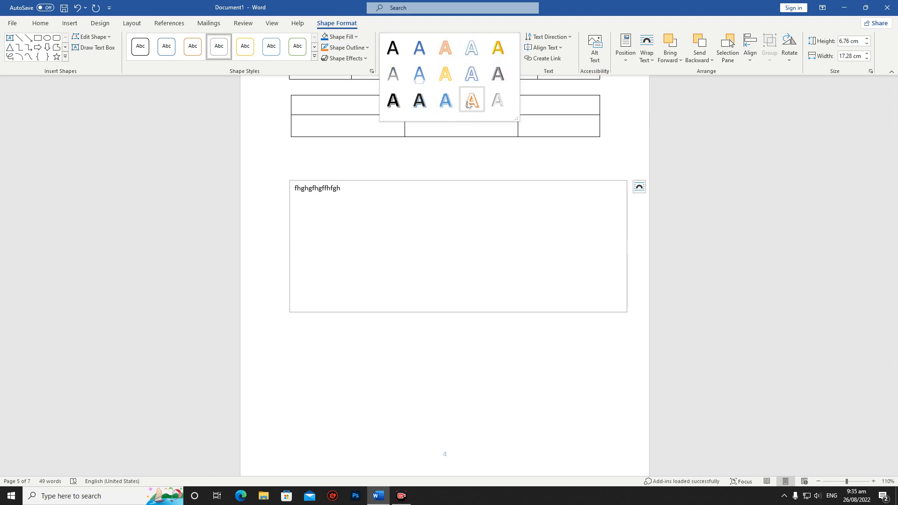
pyautogui.click(467, 101)
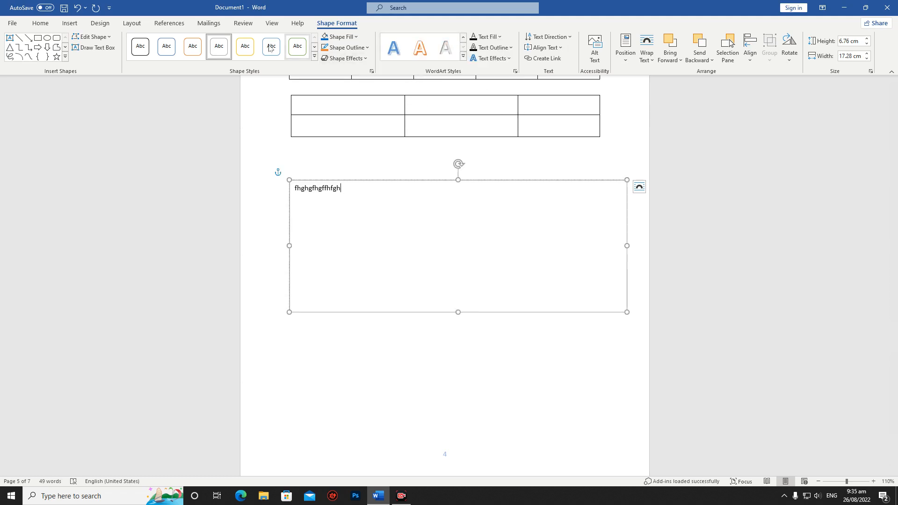
# Insert page numbers at the bottom of the page in the Plain Number 2 style.
pyautogui.click(70, 24)
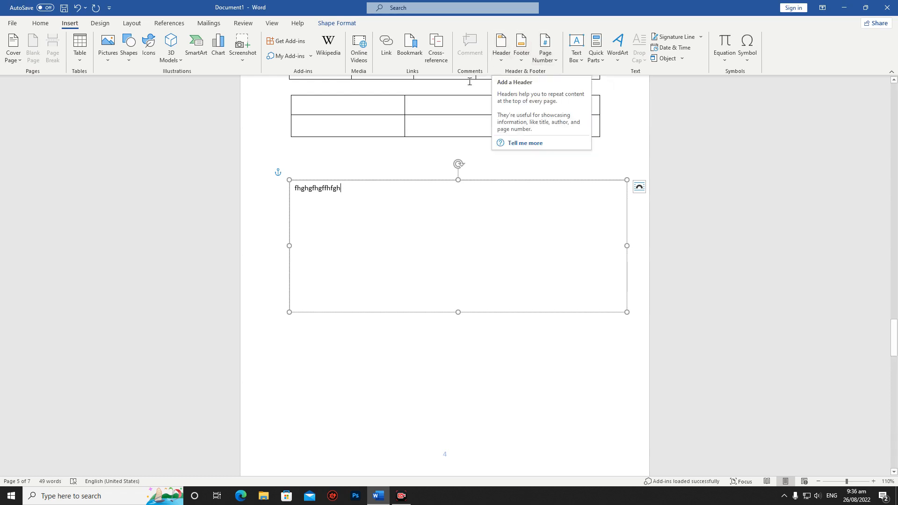
pyautogui.scroll(3, 454, 100)
pyautogui.scroll(2, 454, 100)
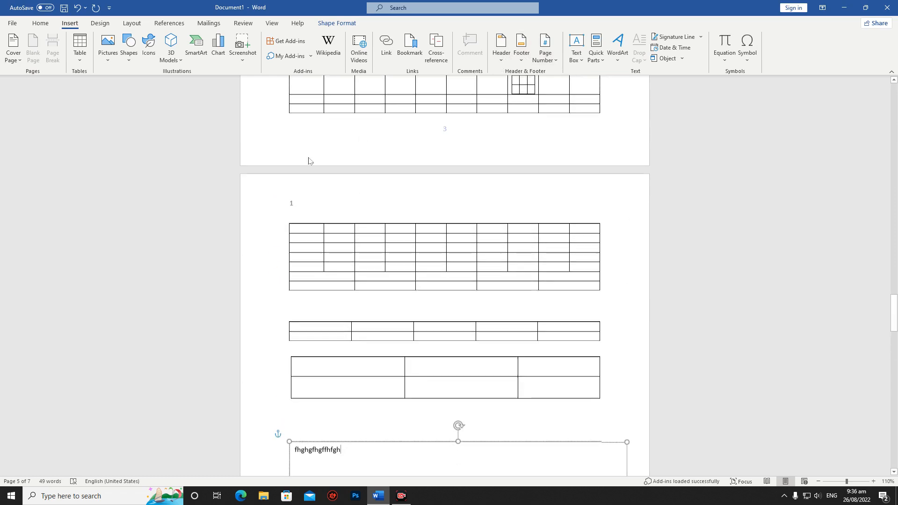
pyautogui.scroll(-10, 532, 250)
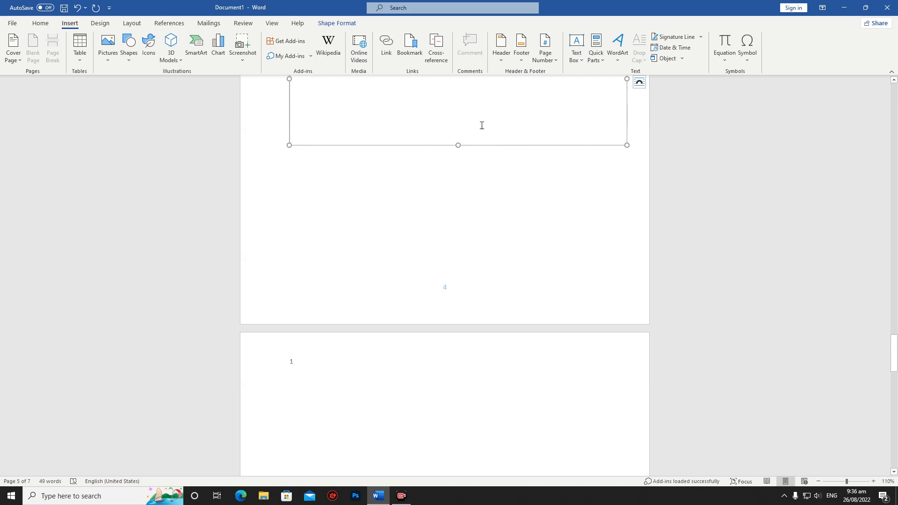
pyautogui.click(545, 62)
pyautogui.moveTo(581, 77)
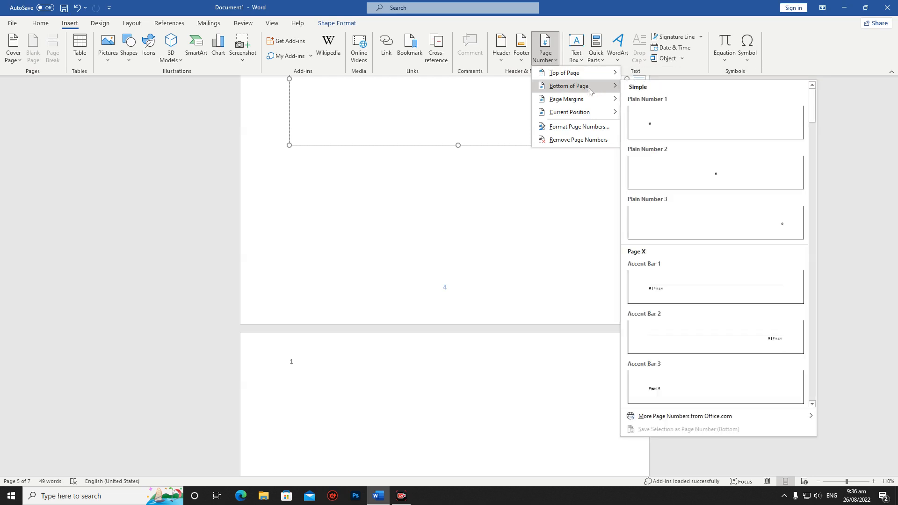
pyautogui.moveTo(602, 89)
pyautogui.click(718, 180)
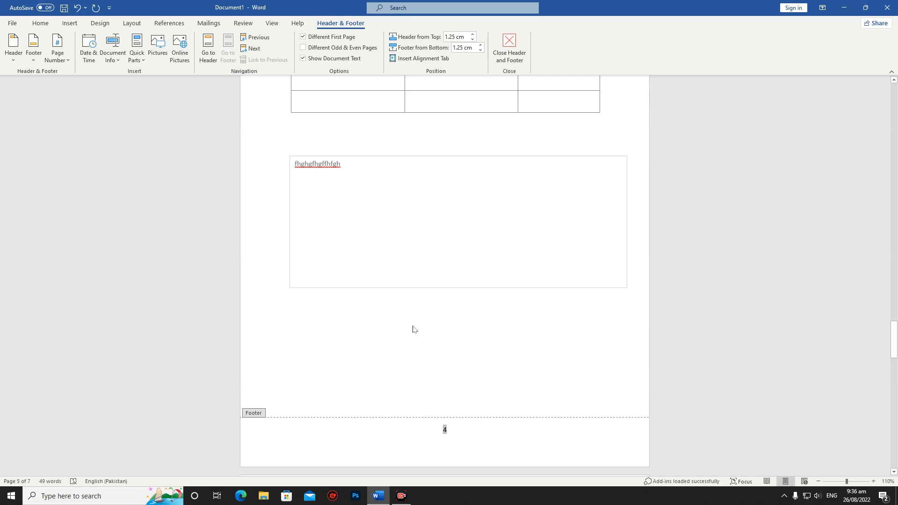
# Look over the Quick Parts options and insert a blue reflected WordArt with its placeholder text in the footer.
pyautogui.click(70, 23)
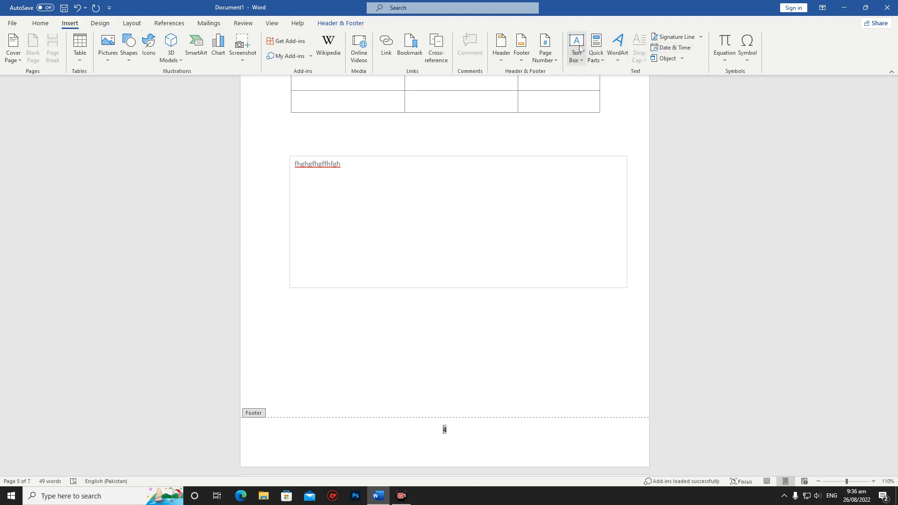
pyautogui.click(600, 57)
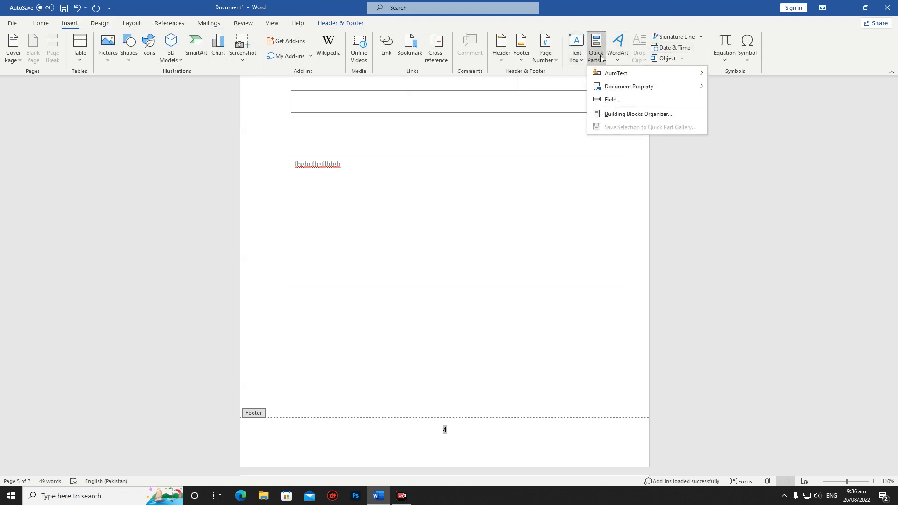
pyautogui.click(601, 57)
pyautogui.click(617, 52)
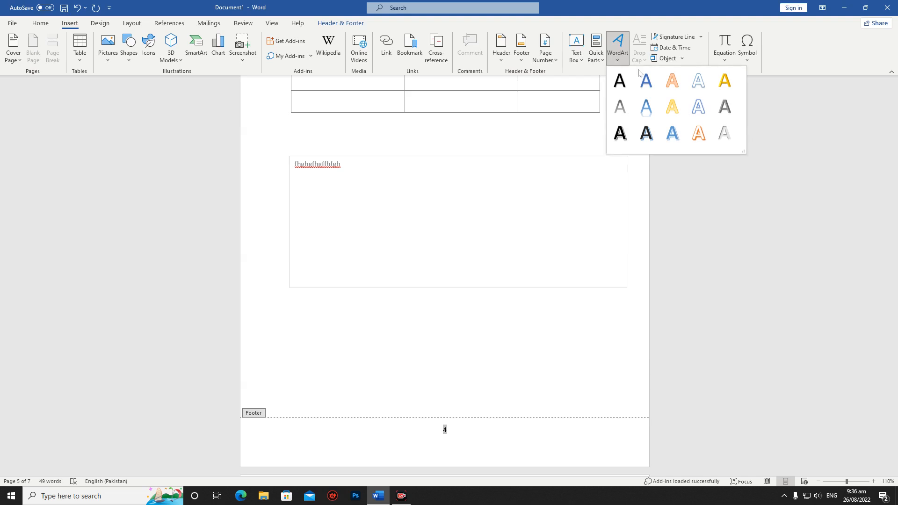
pyautogui.click(646, 106)
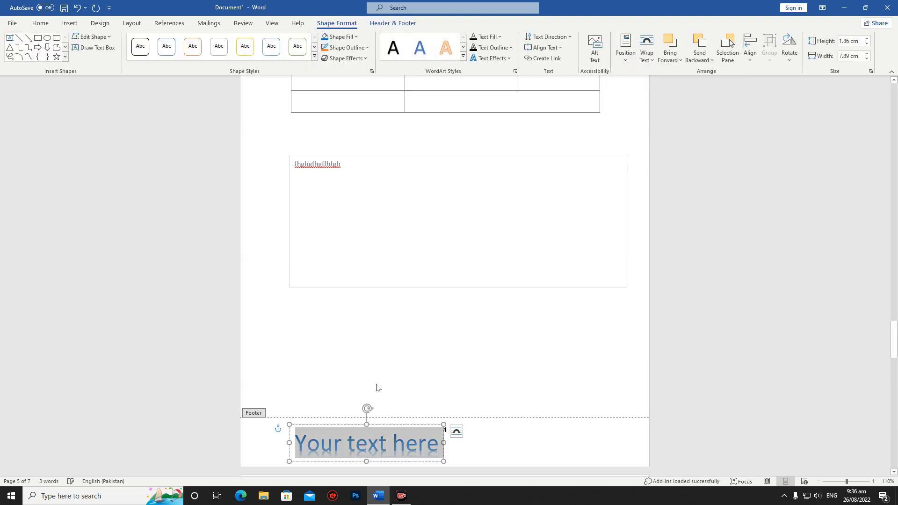
pyautogui.scroll(-3, 388, 435)
pyautogui.scroll(3, 377, 226)
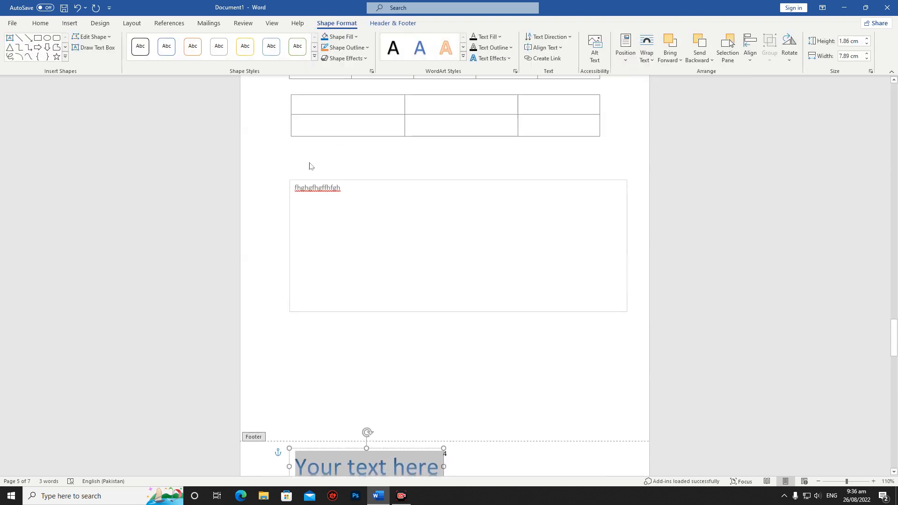
# Select the word in the text box on page 5 and insert it as WordArt in the blue reflected style.
pyautogui.click(331, 191)
pyautogui.scroll(5, 330, 192)
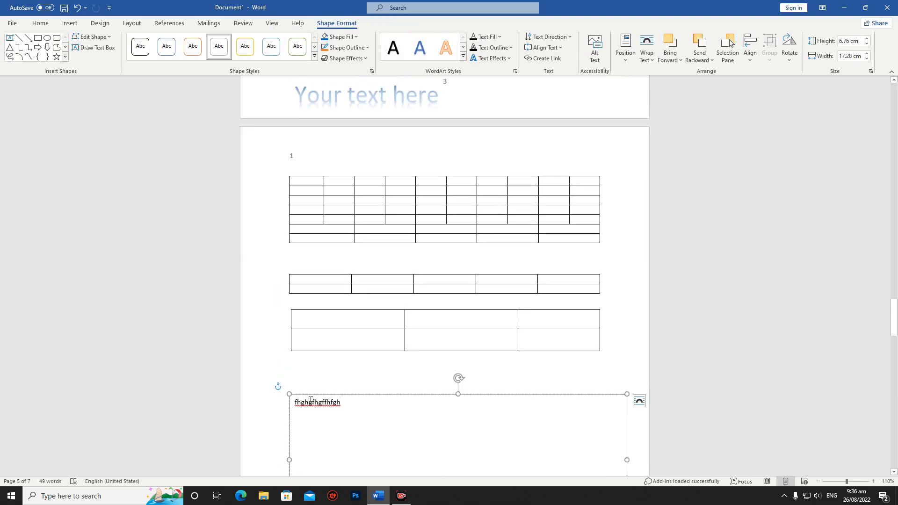
pyautogui.doubleClick(310, 401)
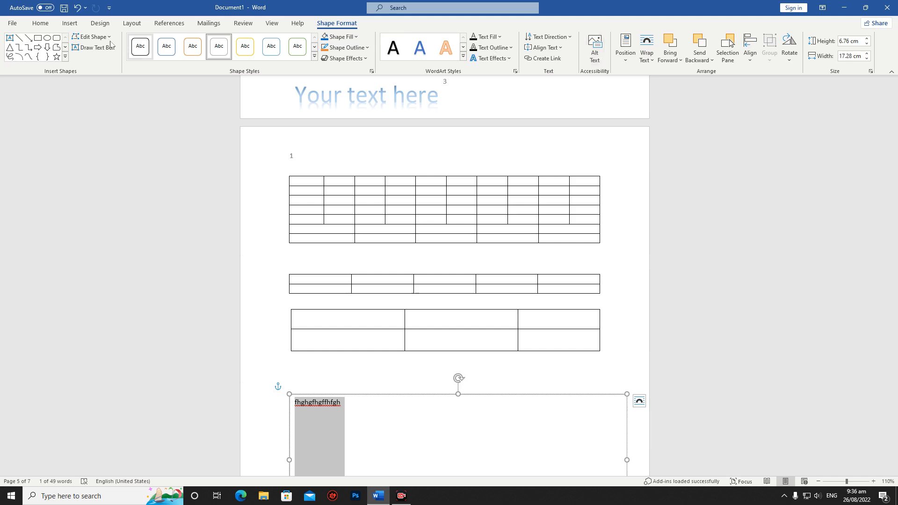
pyautogui.click(70, 23)
pyautogui.click(618, 47)
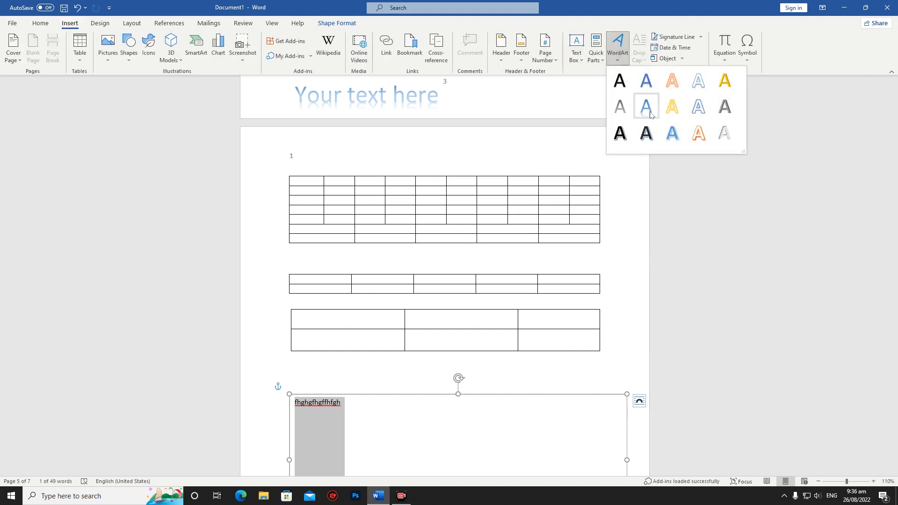
pyautogui.click(653, 116)
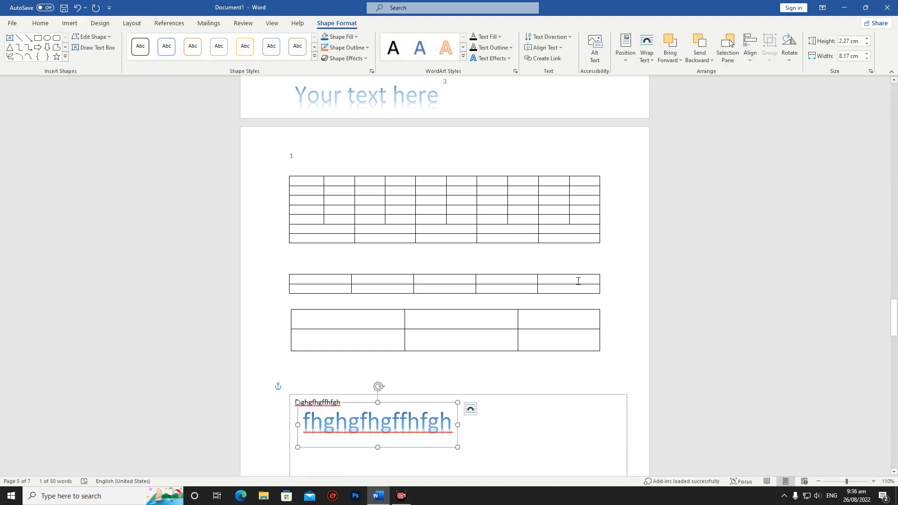
# Insert the word in the page 5 text box as another WordArt in the orange outlined style.
pyautogui.scroll(-3, 576, 282)
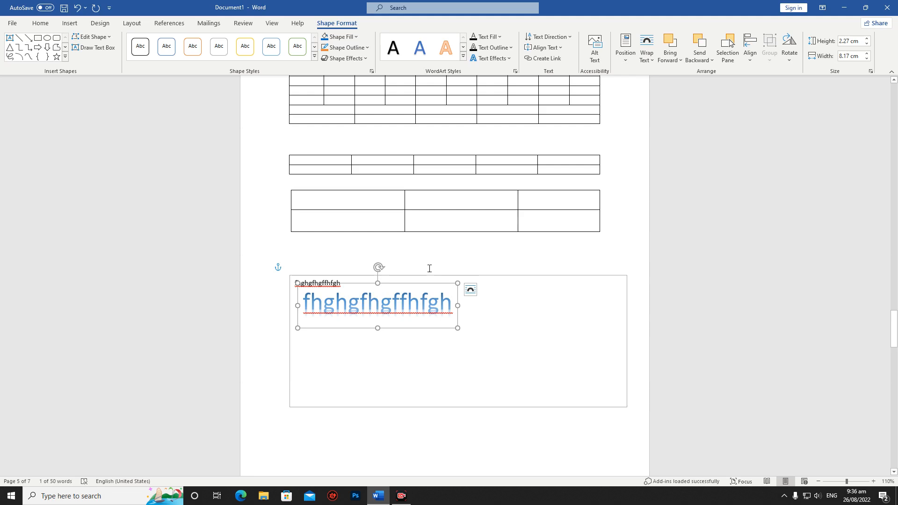
pyautogui.click(70, 23)
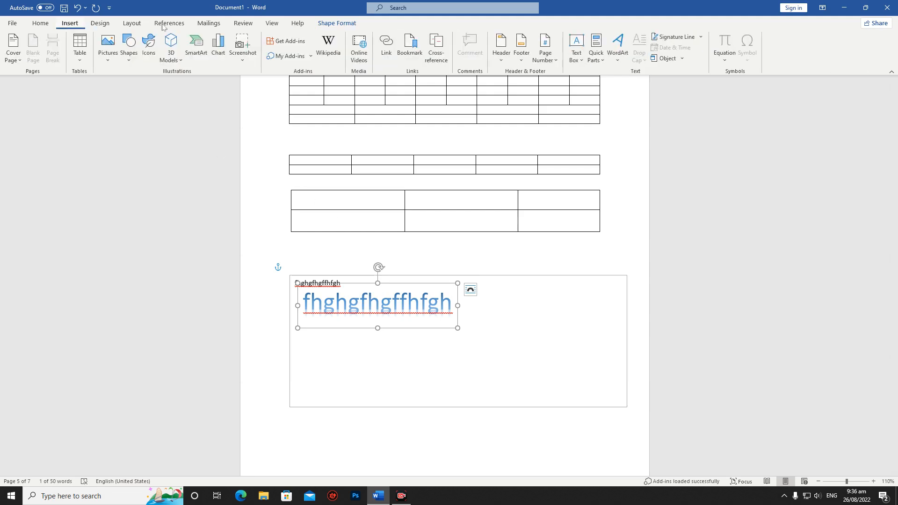
pyautogui.click(617, 49)
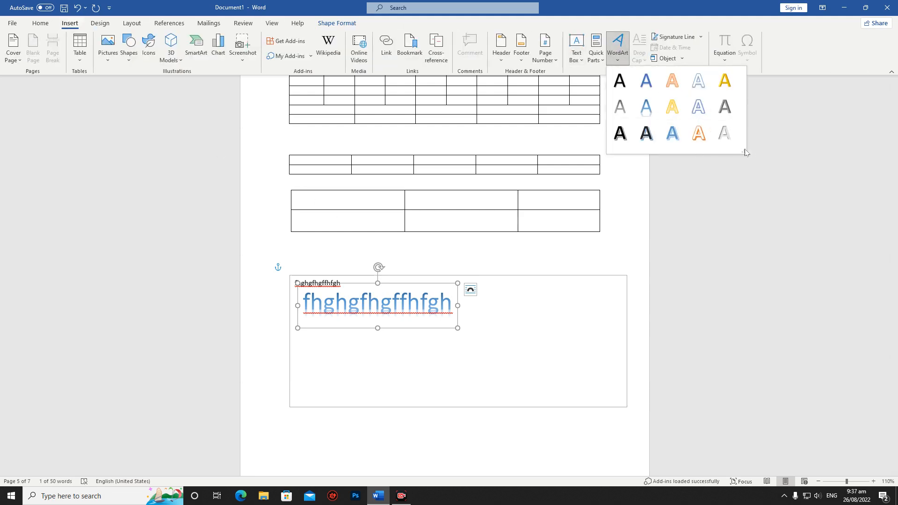
pyautogui.click(699, 134)
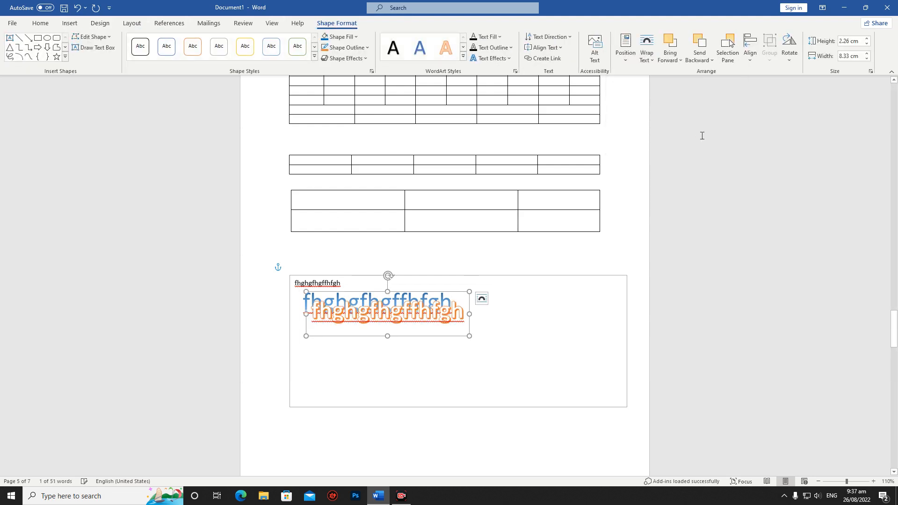
# Insert a signature line inside the orange WordArt with the suggested signer's name filled in, and look over the date and time formats.
pyautogui.click(380, 325)
pyautogui.click(62, 24)
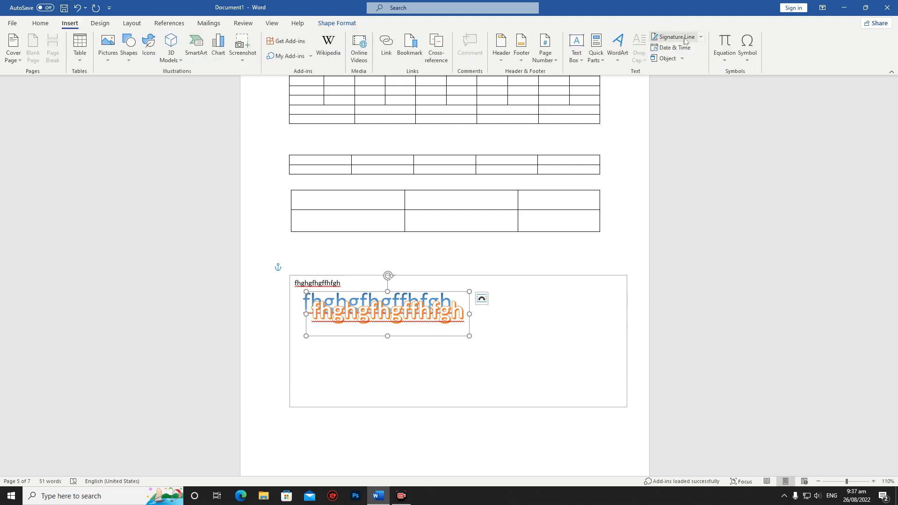
pyautogui.click(684, 40)
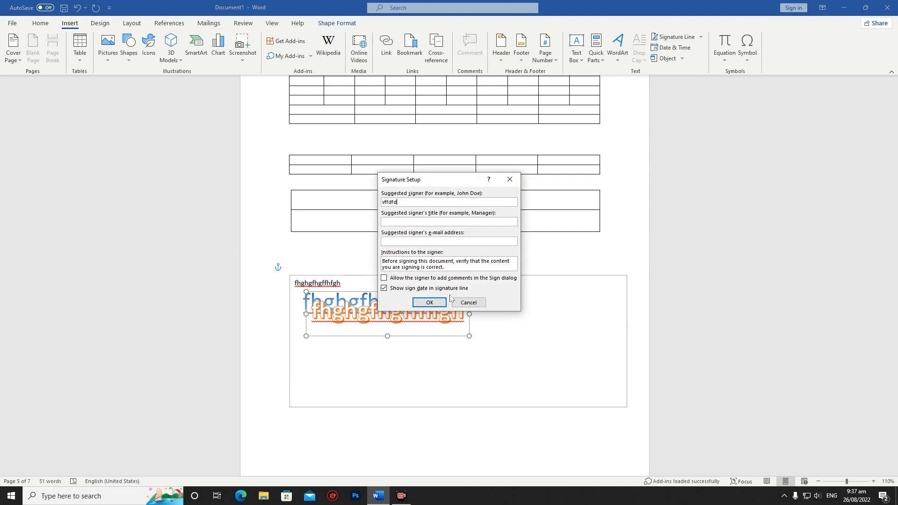
pyautogui.click(433, 302)
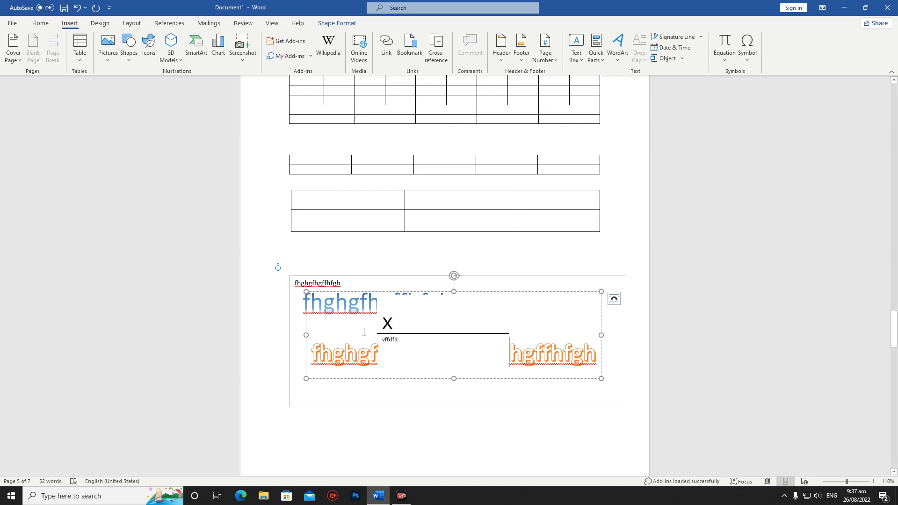
pyautogui.click(683, 50)
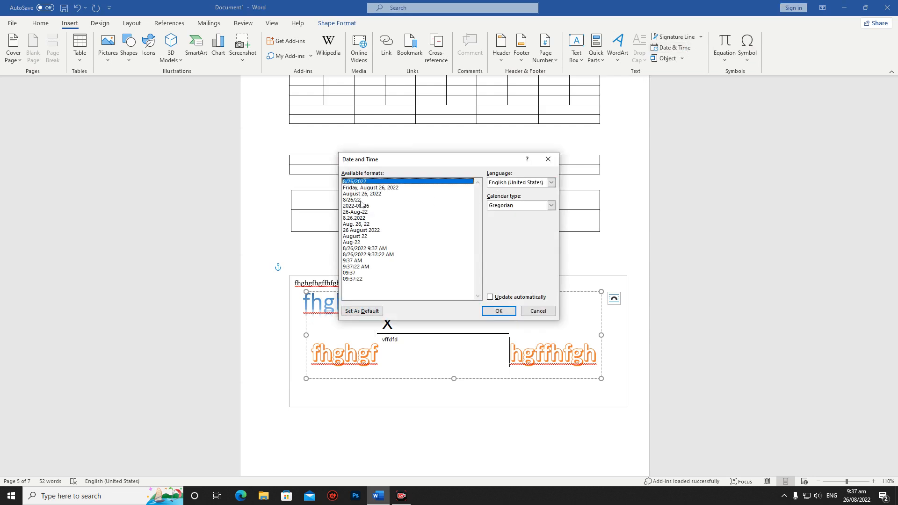
pyautogui.click(548, 159)
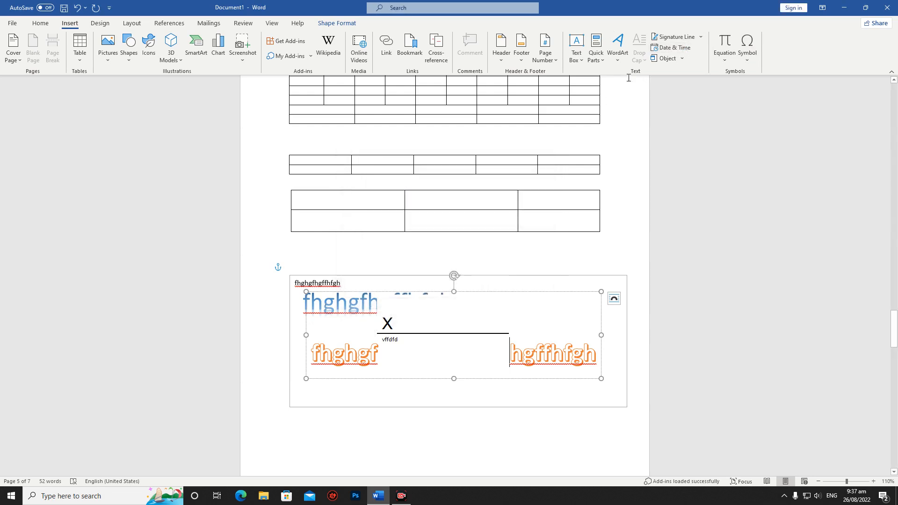
# Insert the equation "ddfe4344" in the orange WordArt and look over the script structures and Basic Math symbols.
pyautogui.click(724, 45)
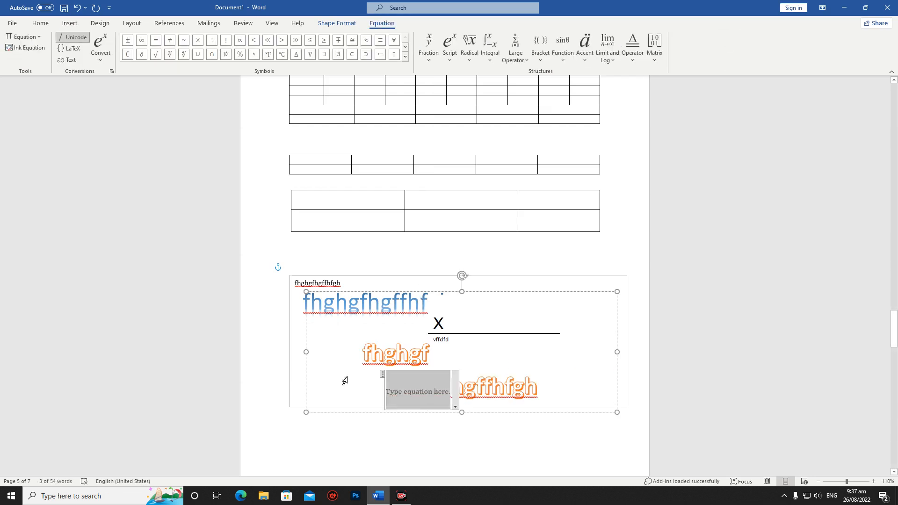
pyautogui.write('ddfe4344')
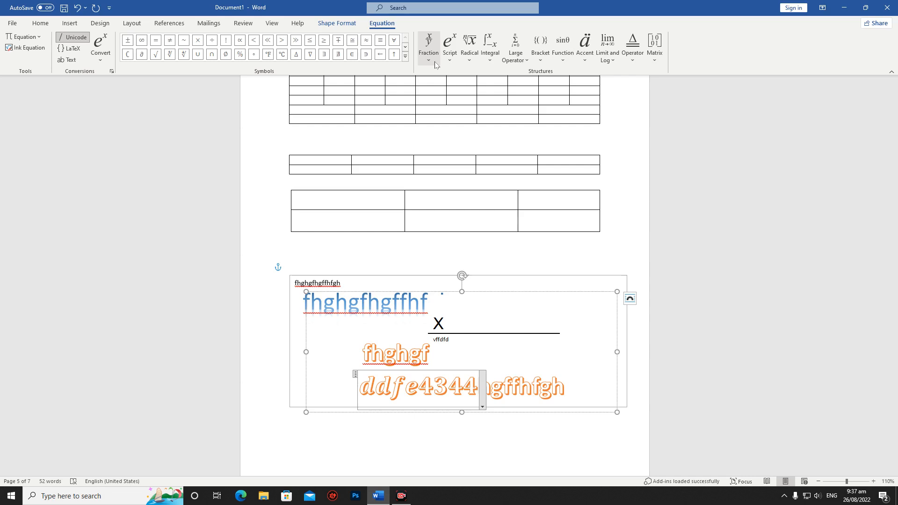
pyautogui.click(452, 60)
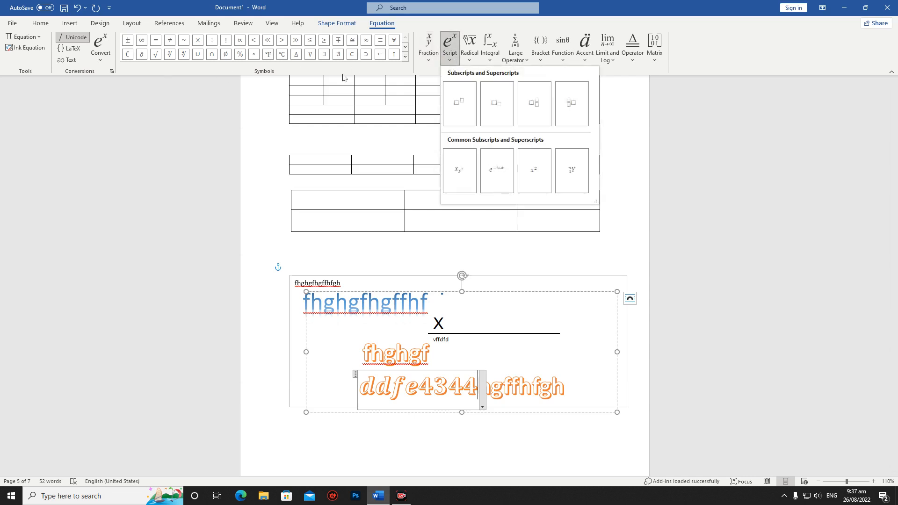
pyautogui.click(405, 57)
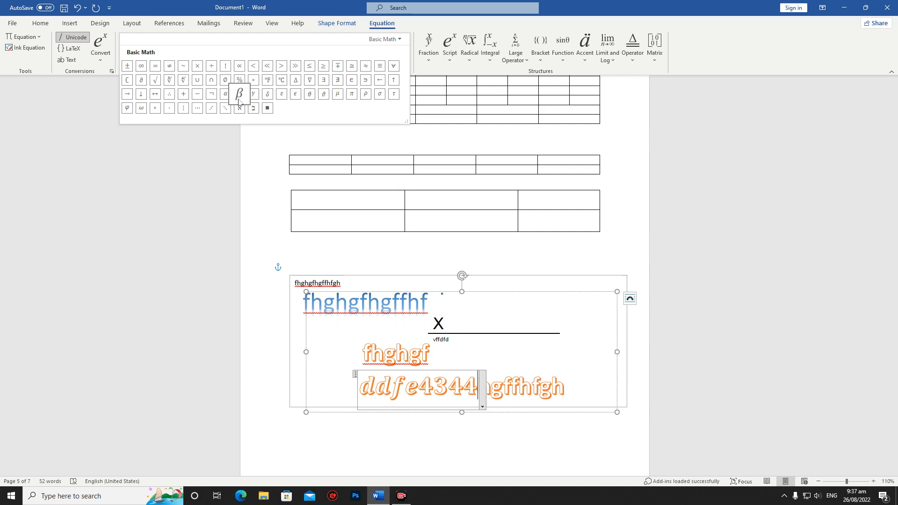
# Insert the Rupee Sign from the currency symbols at the end of the equation.
pyautogui.click(42, 26)
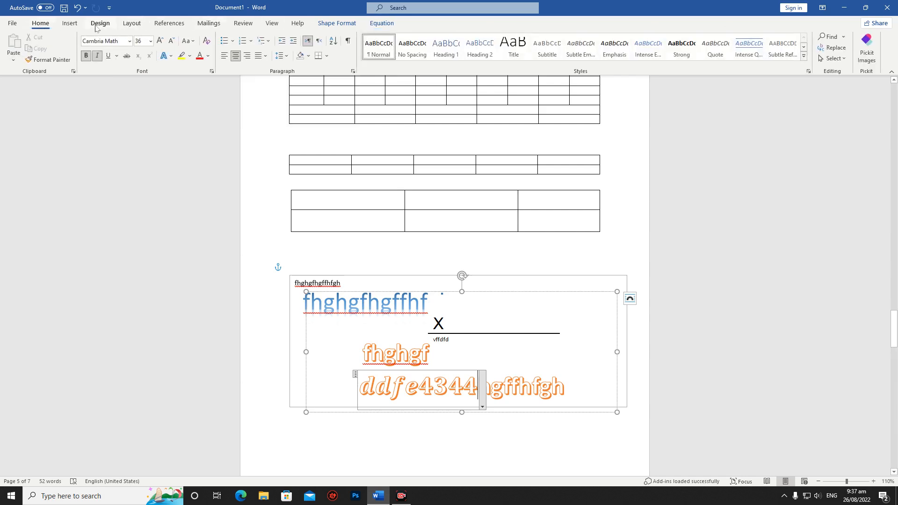
pyautogui.click(70, 24)
pyautogui.click(752, 53)
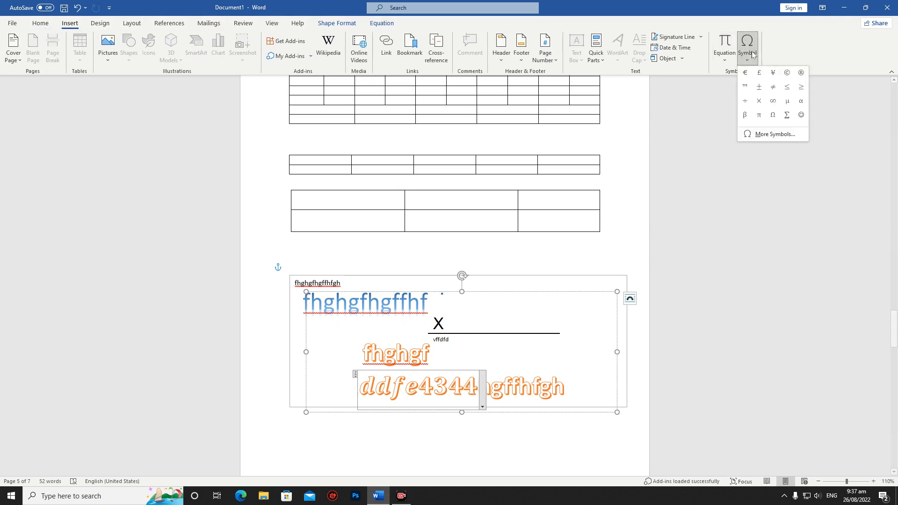
pyautogui.click(761, 135)
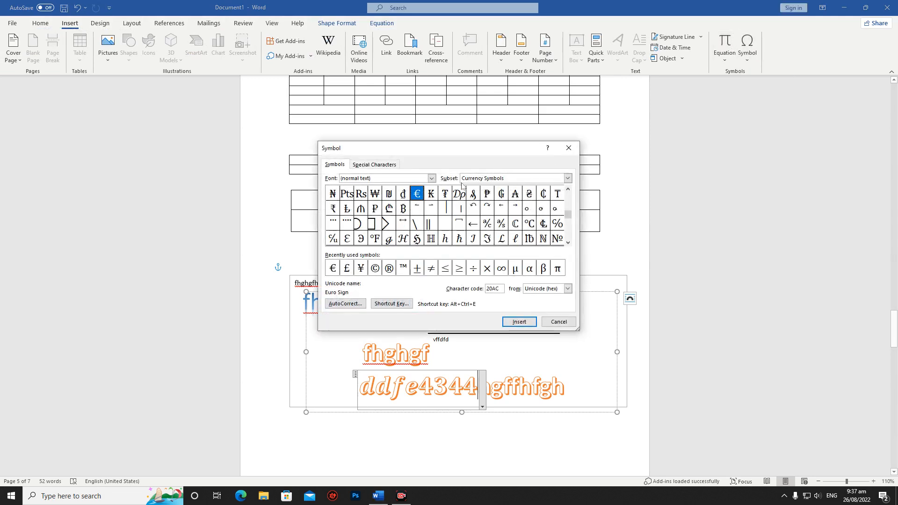
pyautogui.click(362, 193)
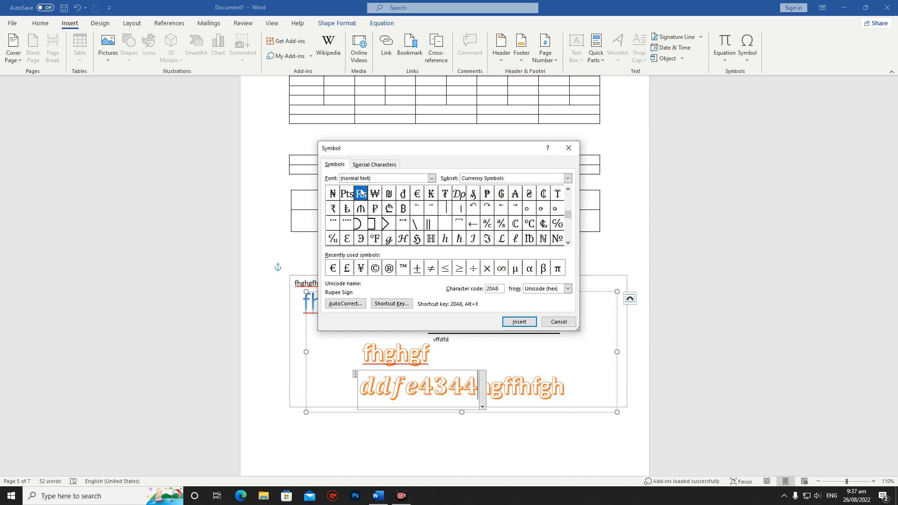
pyautogui.click(524, 324)
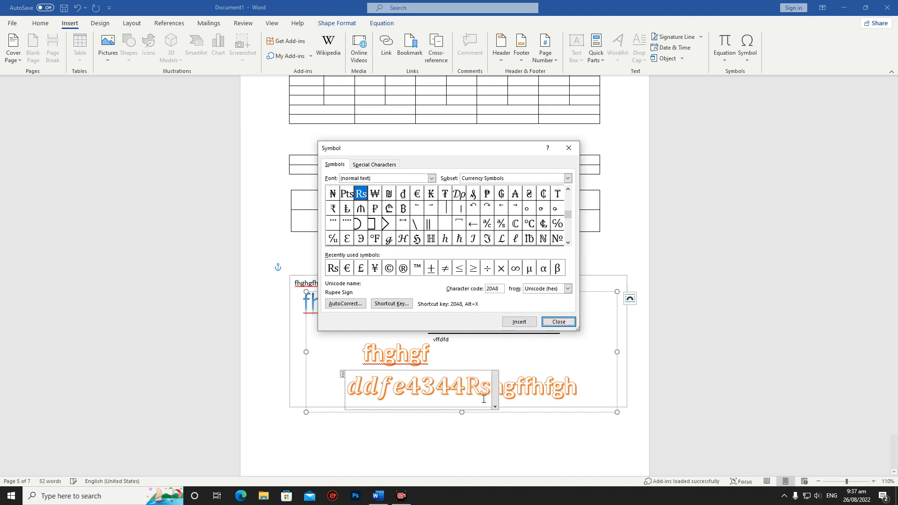
pyautogui.click(569, 148)
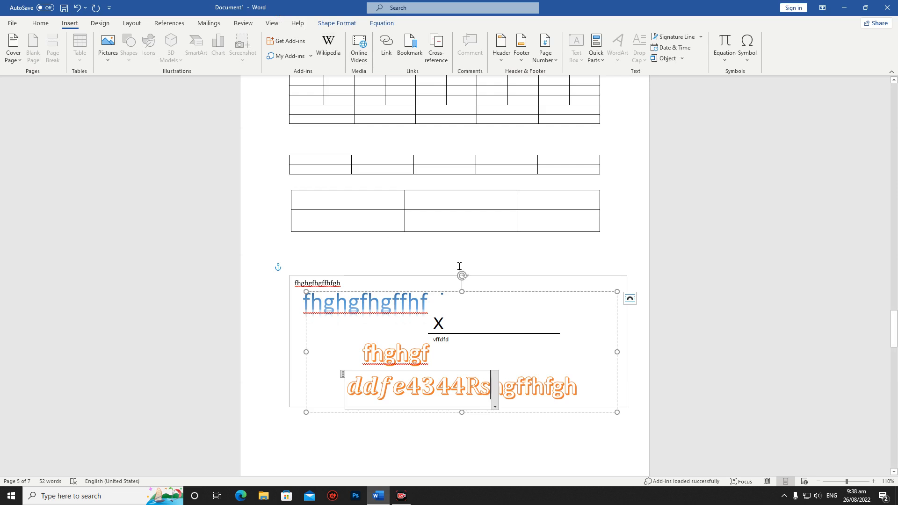
# Browse the online document templates in the Resumes and Cover Letters category.
pyautogui.click(12, 23)
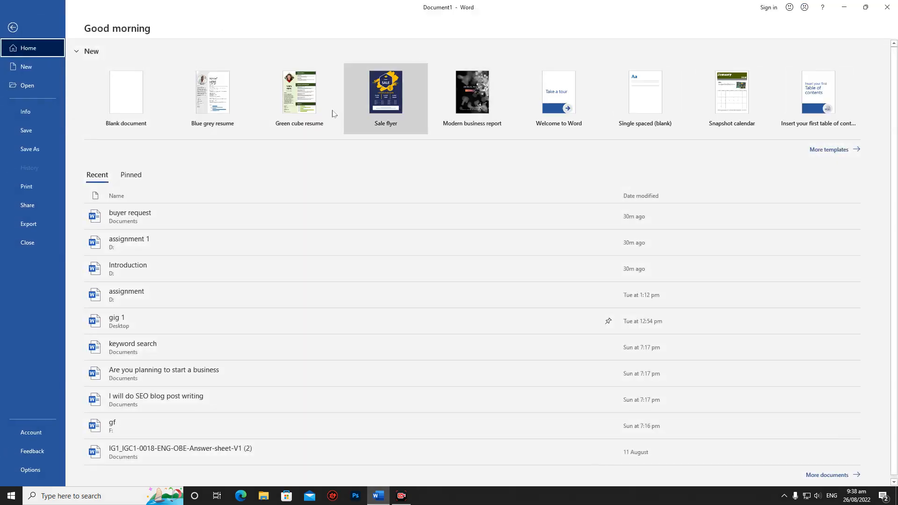
pyautogui.click(828, 149)
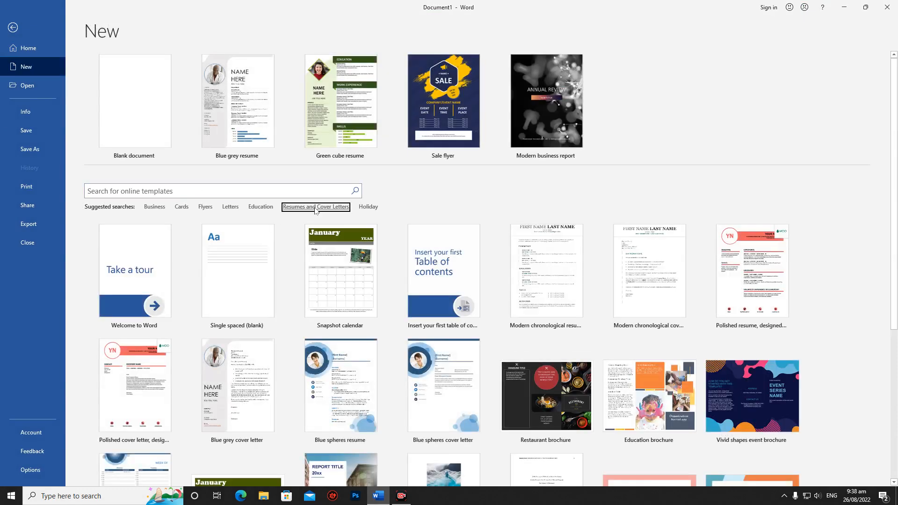
pyautogui.click(316, 207)
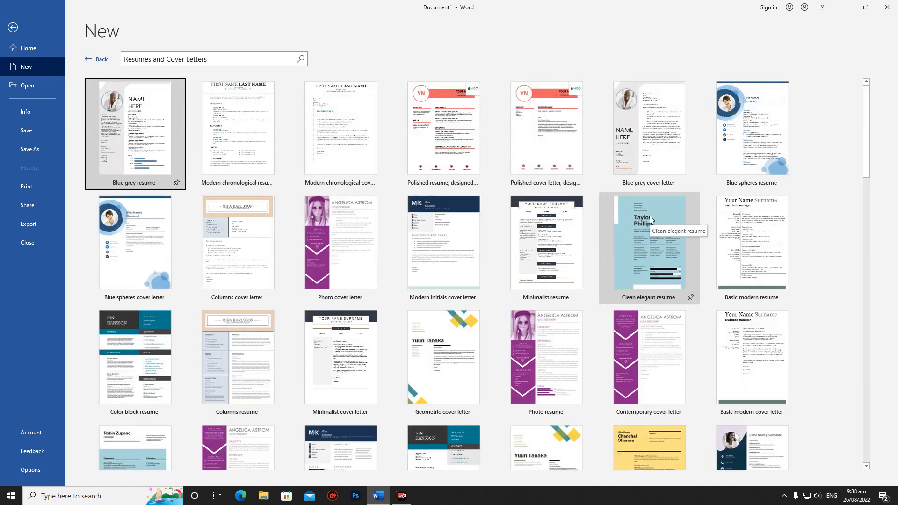
pyautogui.scroll(-4, 649, 218)
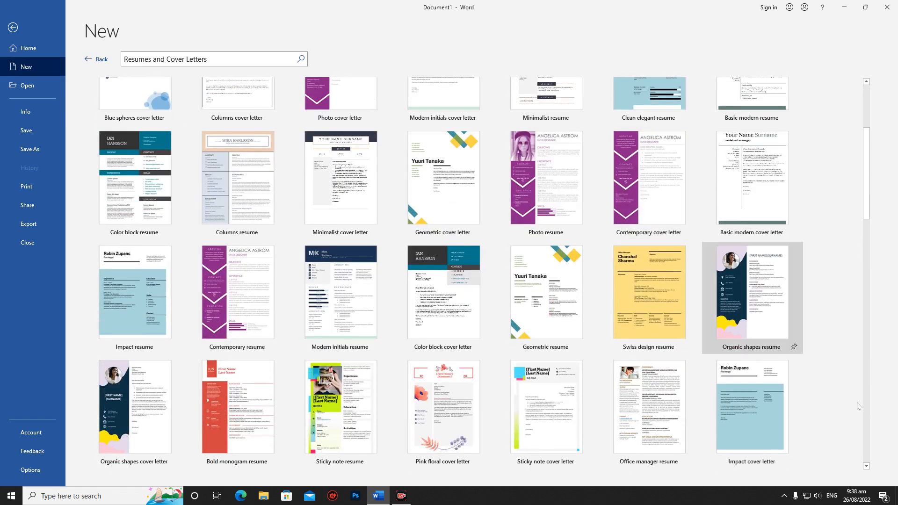